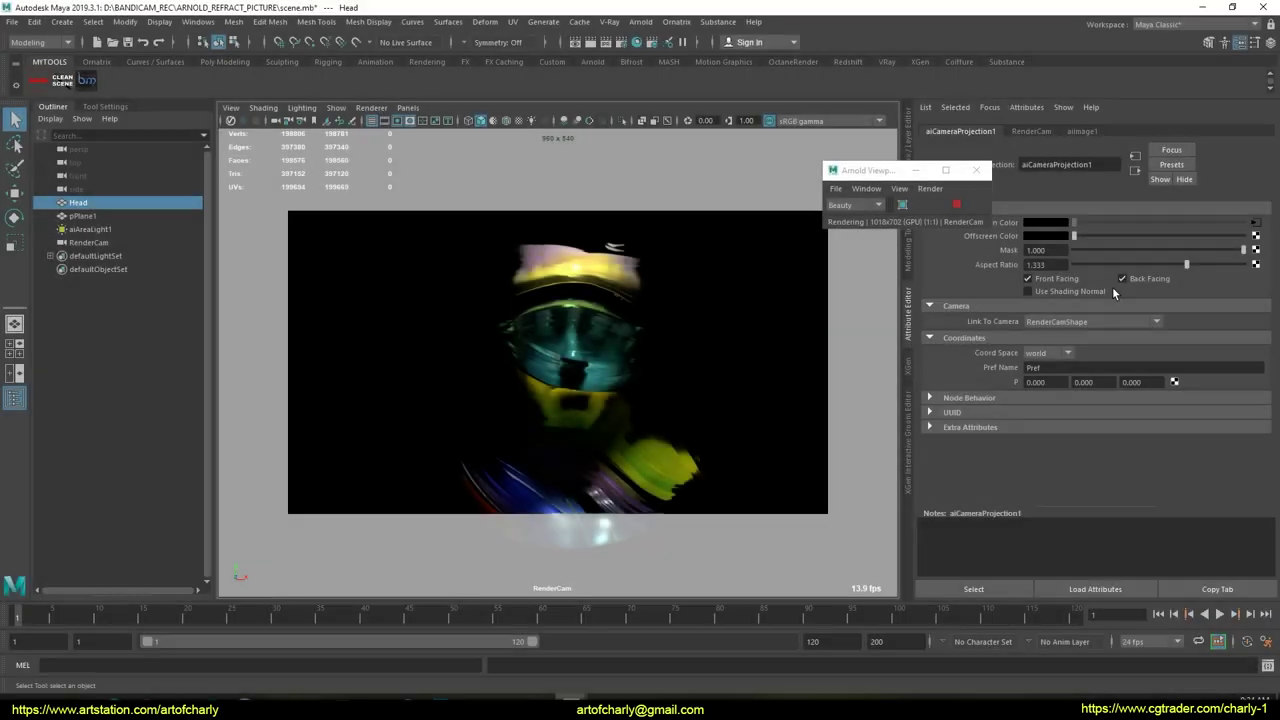
# Load pic-(2).jpg from the abstract_color folder into the image node feeding the camera projection.
pyautogui.click(1255, 222)
pyautogui.click(1251, 273)
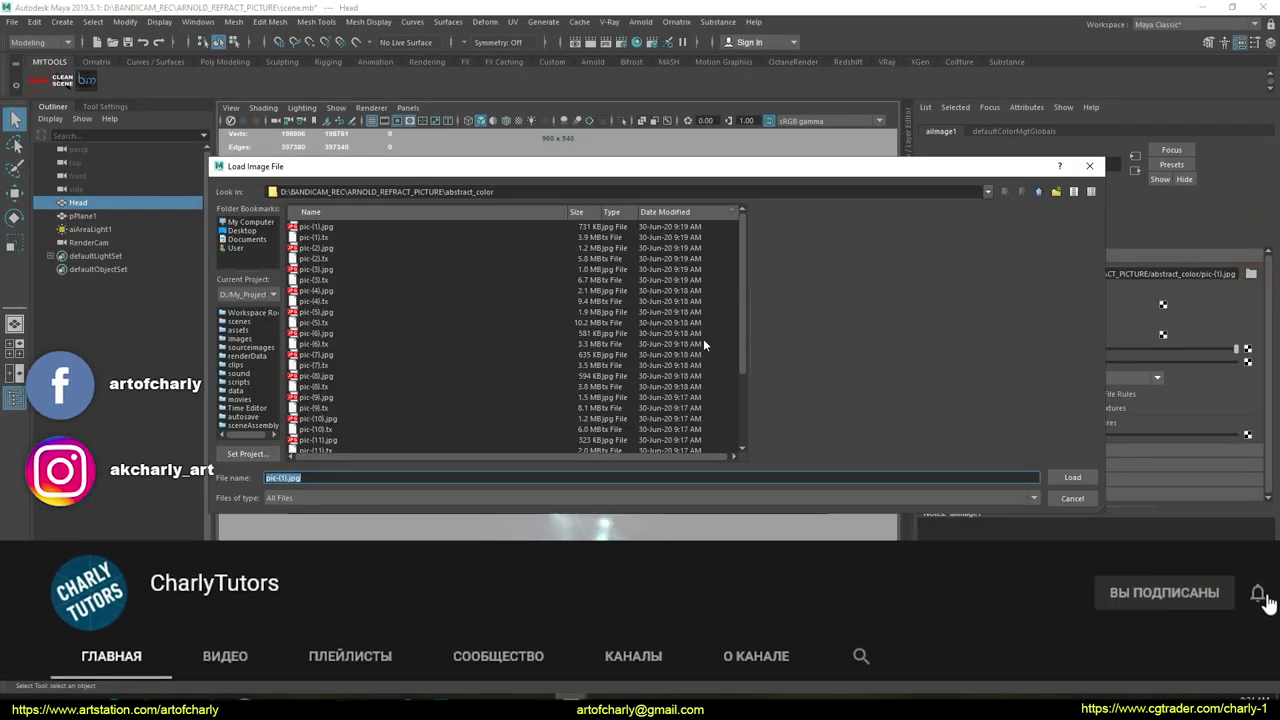
pyautogui.click(330, 250)
pyautogui.click(1071, 477)
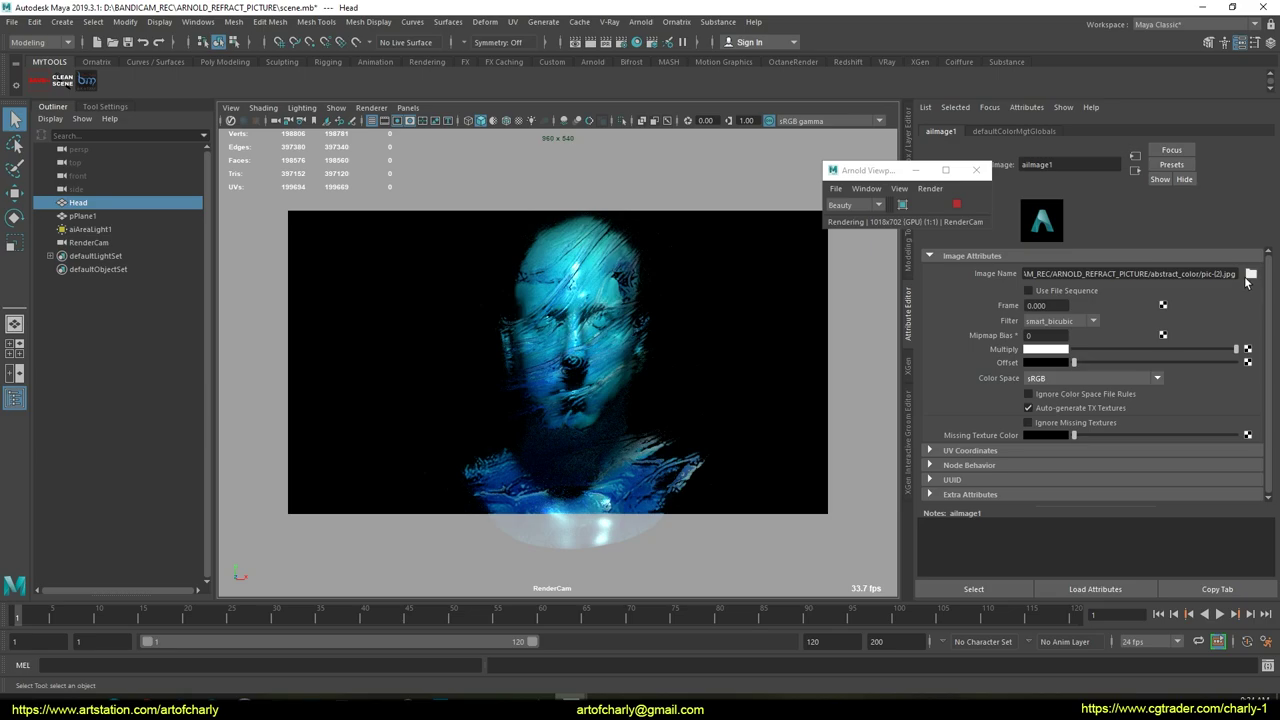
# Replace the projected image on the head with pic-(3).jpg.
pyautogui.click(1251, 273)
pyautogui.click(314, 269)
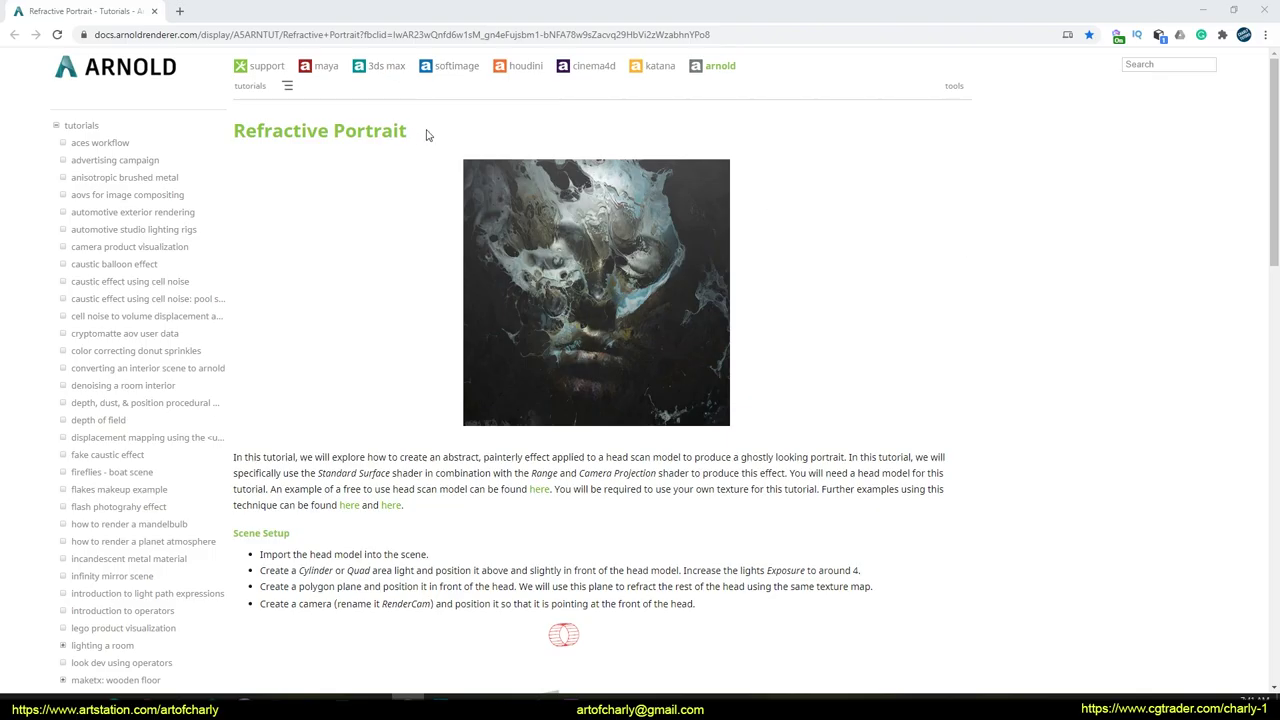
pyautogui.scroll(-20, 654, 294)
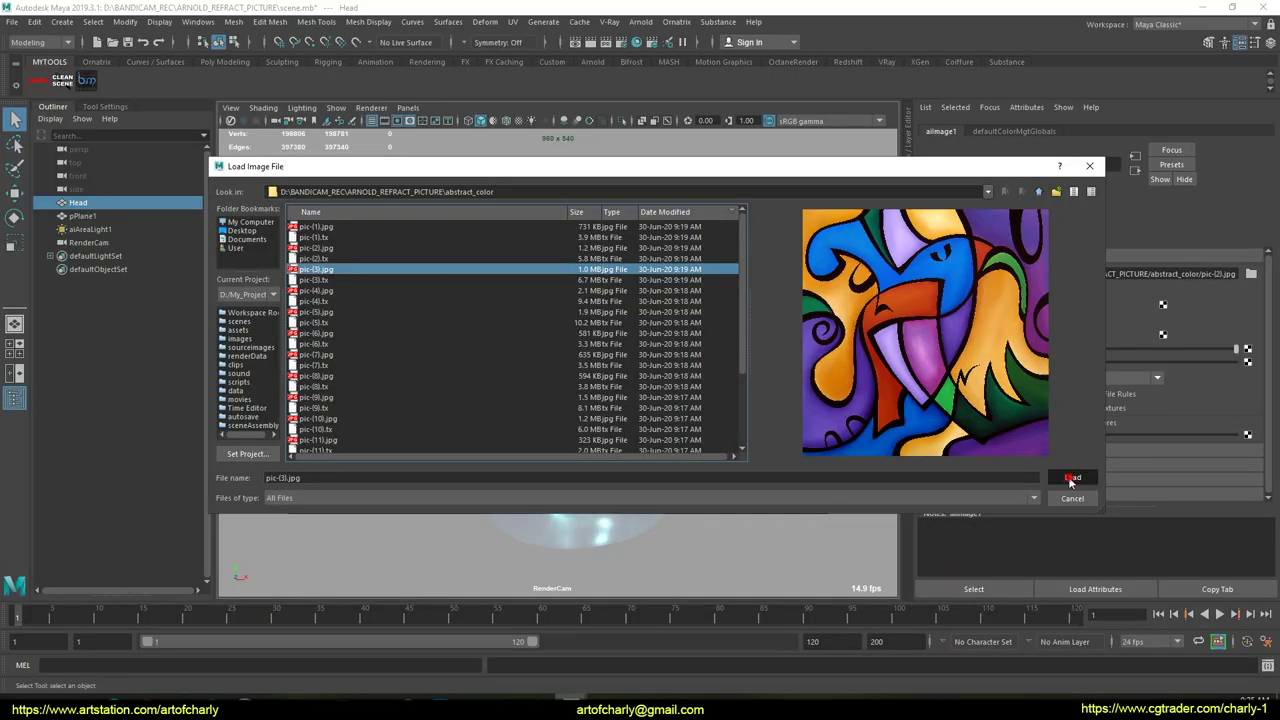
pyautogui.click(1071, 479)
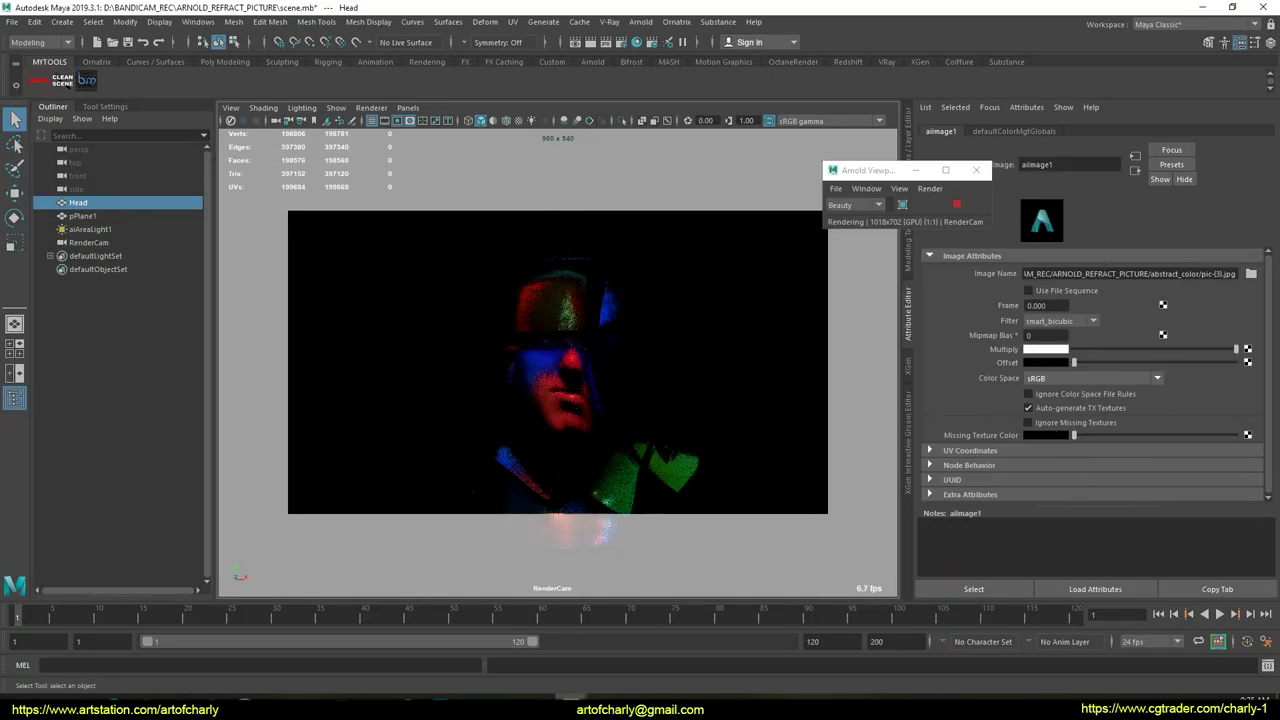
# Switch the image node's file to pic-(4).jpg.
pyautogui.click(1251, 273)
pyautogui.click(314, 290)
pyautogui.click(1071, 479)
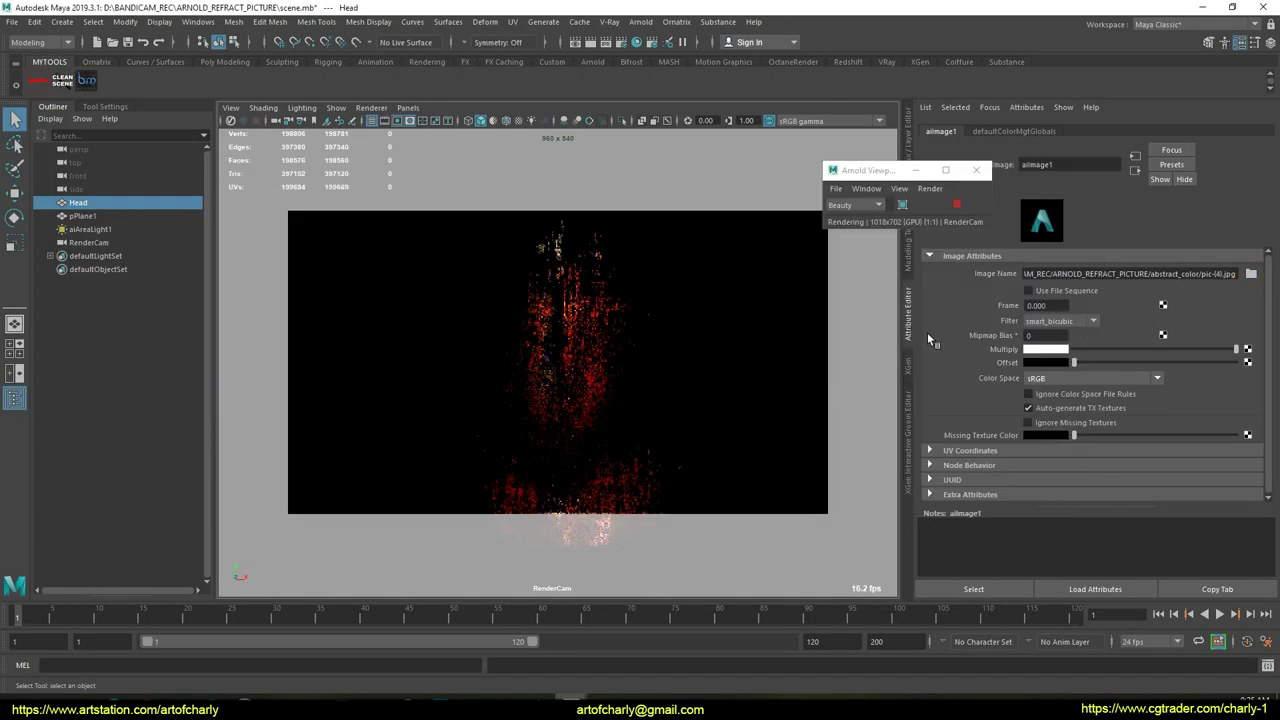
# Switch the image node's file to pic-(5).jpg.
pyautogui.click(1251, 273)
pyautogui.click(314, 304)
pyautogui.click(1071, 479)
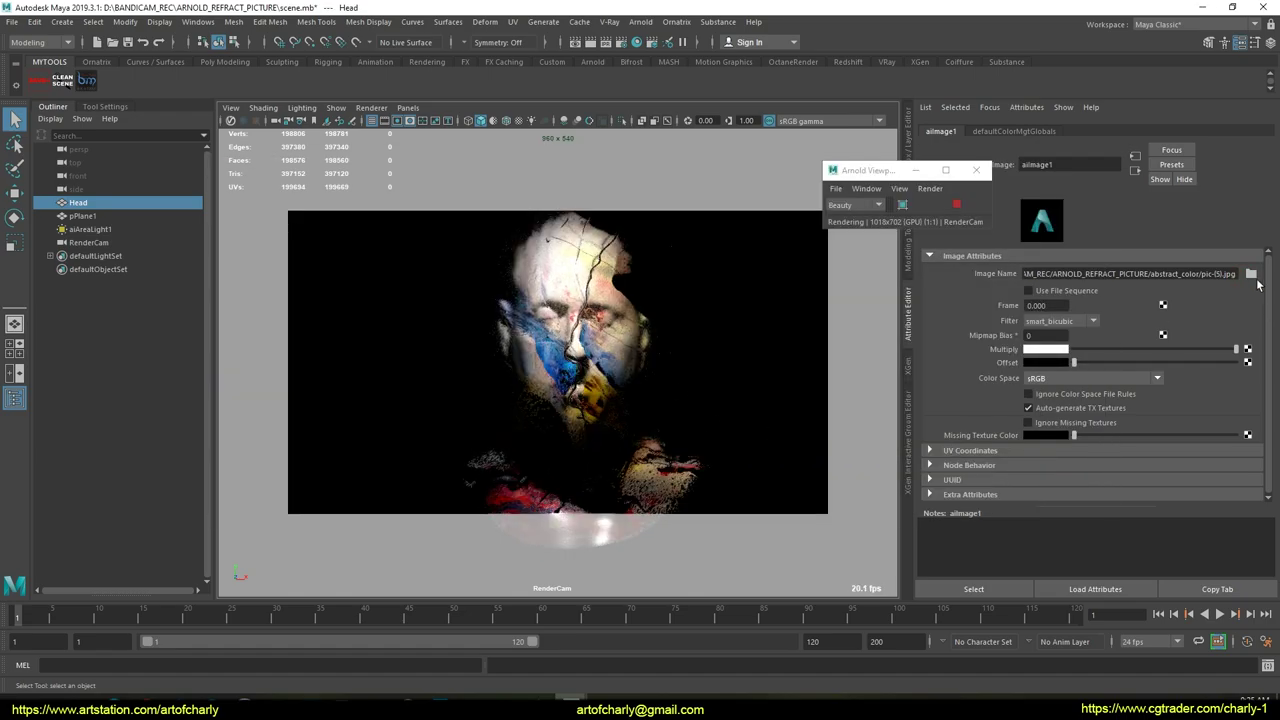
# Switch the image node's file to pic-(6).jpg.
pyautogui.click(1251, 273)
pyautogui.click(316, 333)
pyautogui.click(1071, 478)
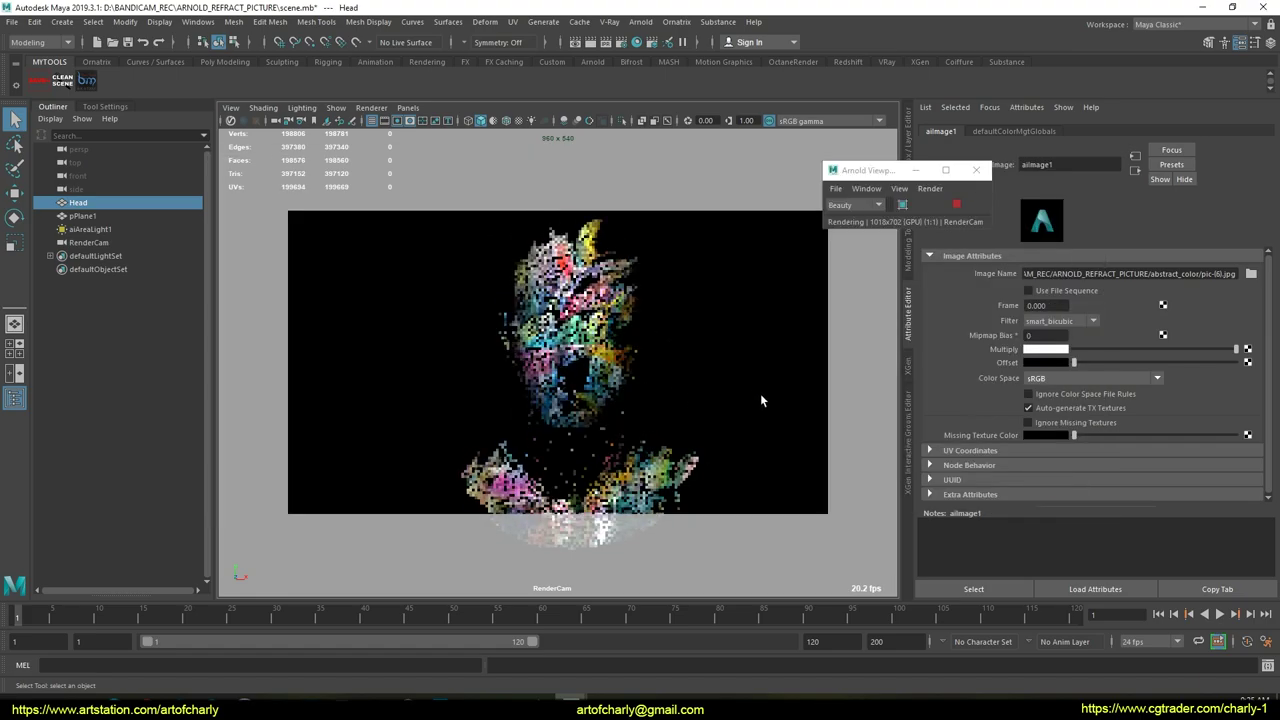
# Load the last picture in the abstract_color folder, pic-(15), into the image node.
pyautogui.click(1251, 273)
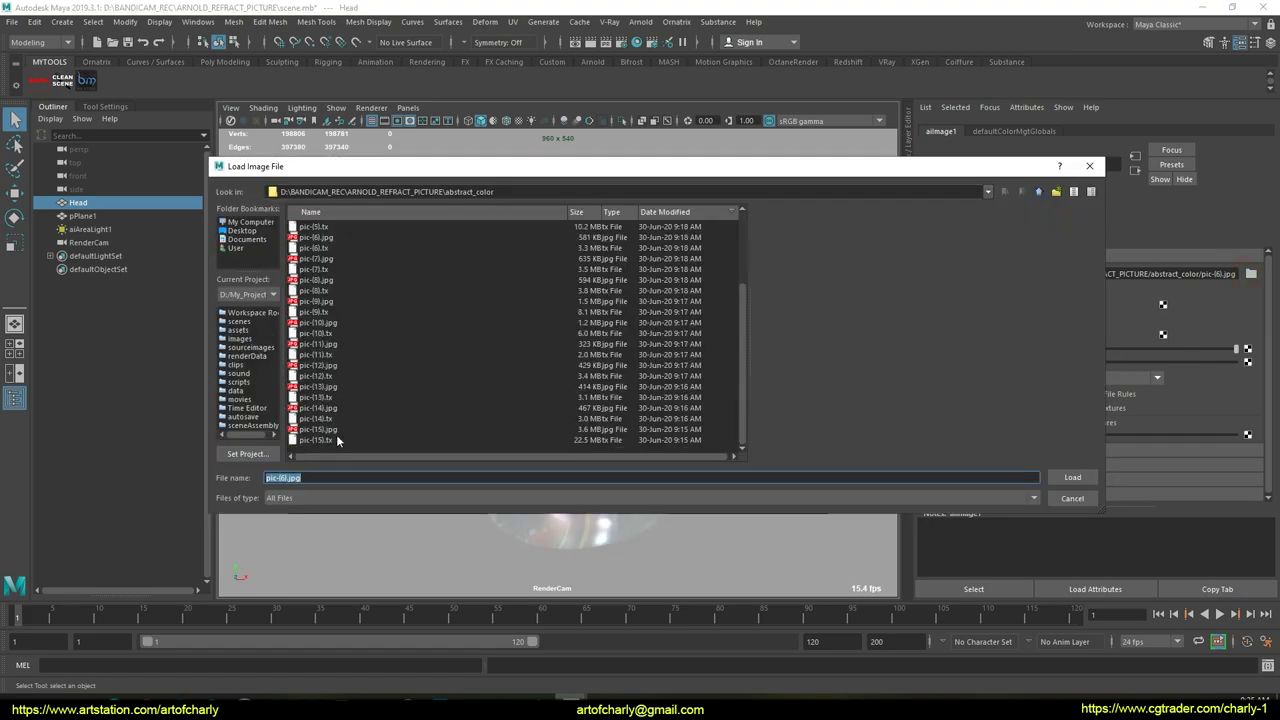
pyautogui.click(322, 434)
pyautogui.click(1068, 477)
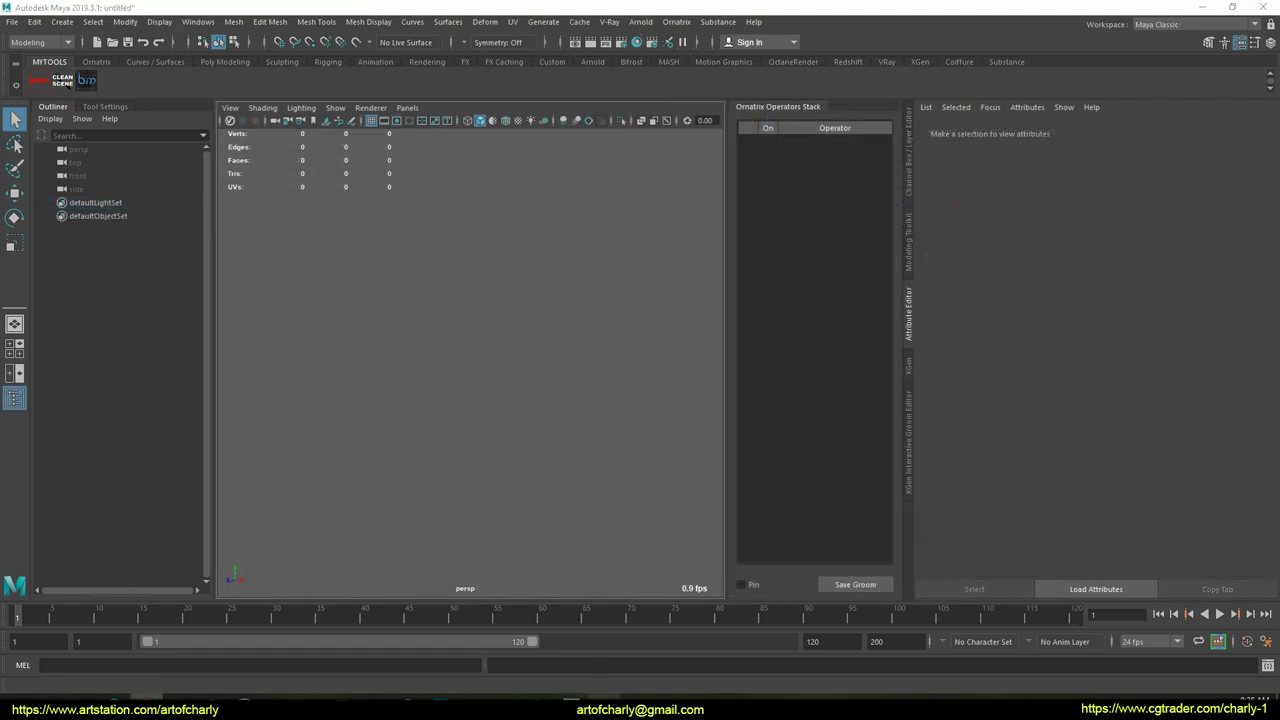
# Review the Free 3D Head Model page on the 3D Scan Store site, examining the included files and download section.
pyautogui.moveTo(603, 697)
pyautogui.moveTo(1279, 145); pyautogui.dragTo(488, 249)
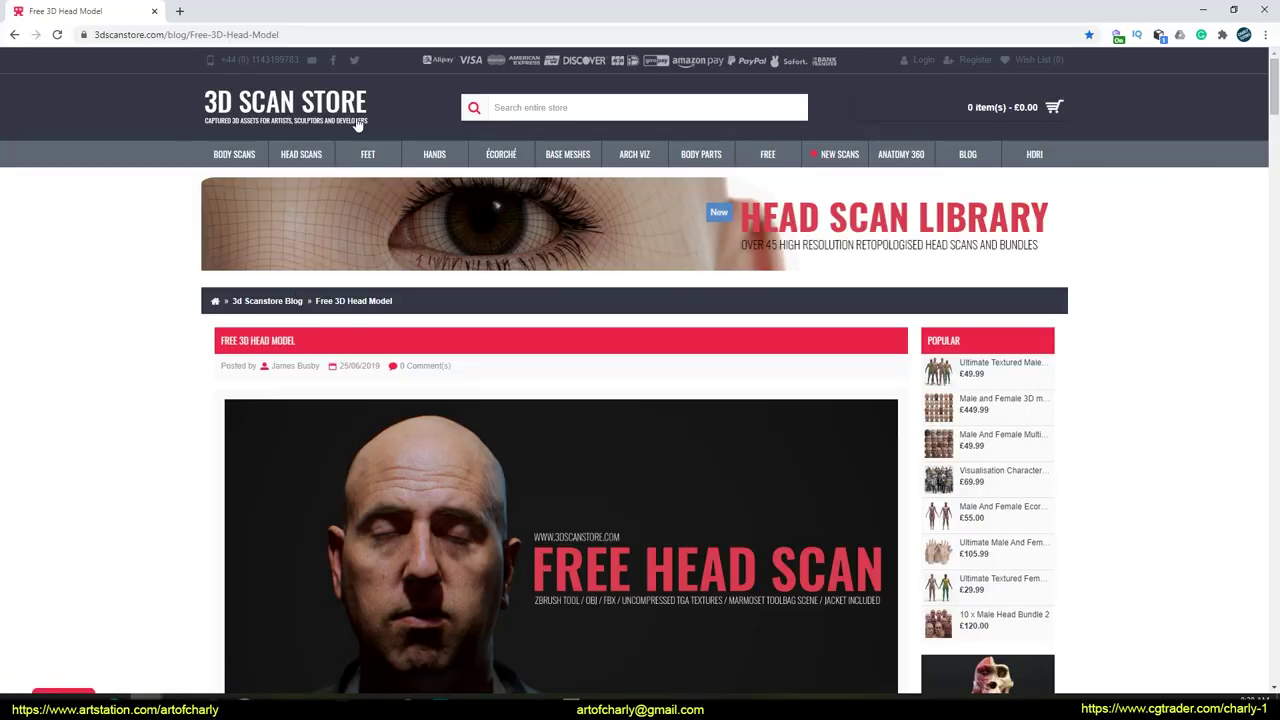
pyautogui.scroll(-5, 491, 469)
pyautogui.scroll(5, 663, 426)
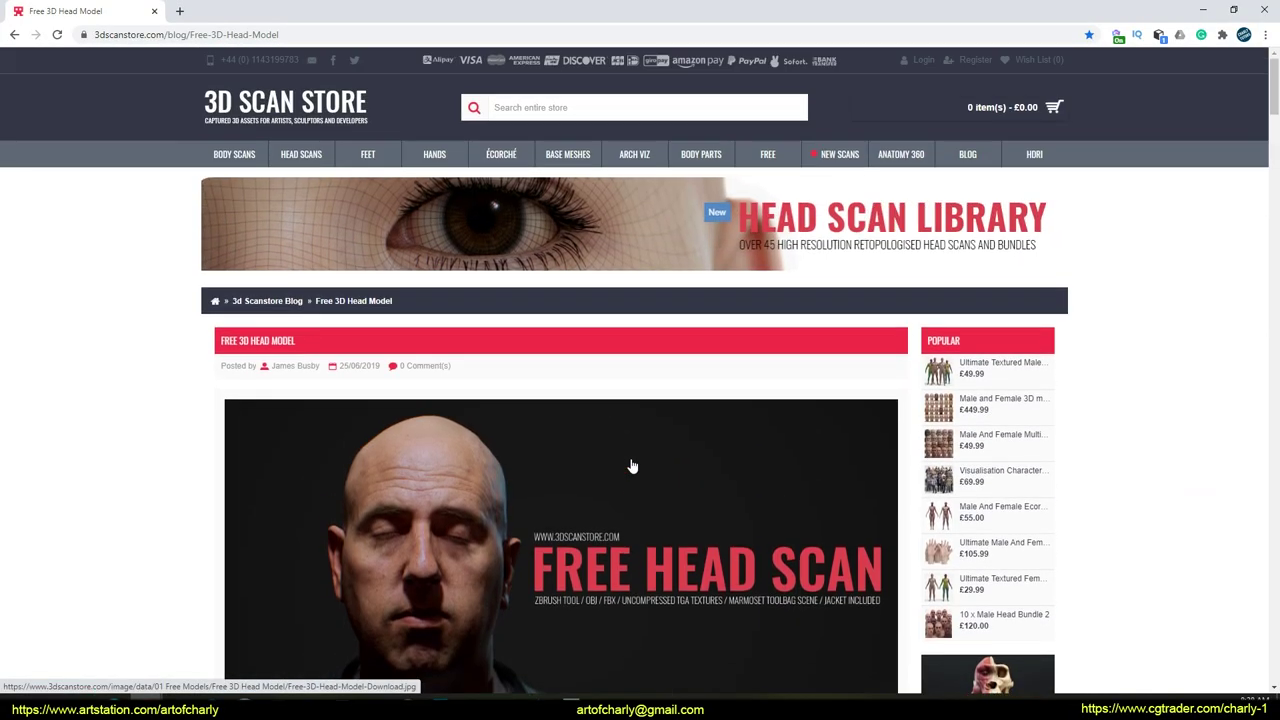
pyautogui.scroll(-10, 371, 314)
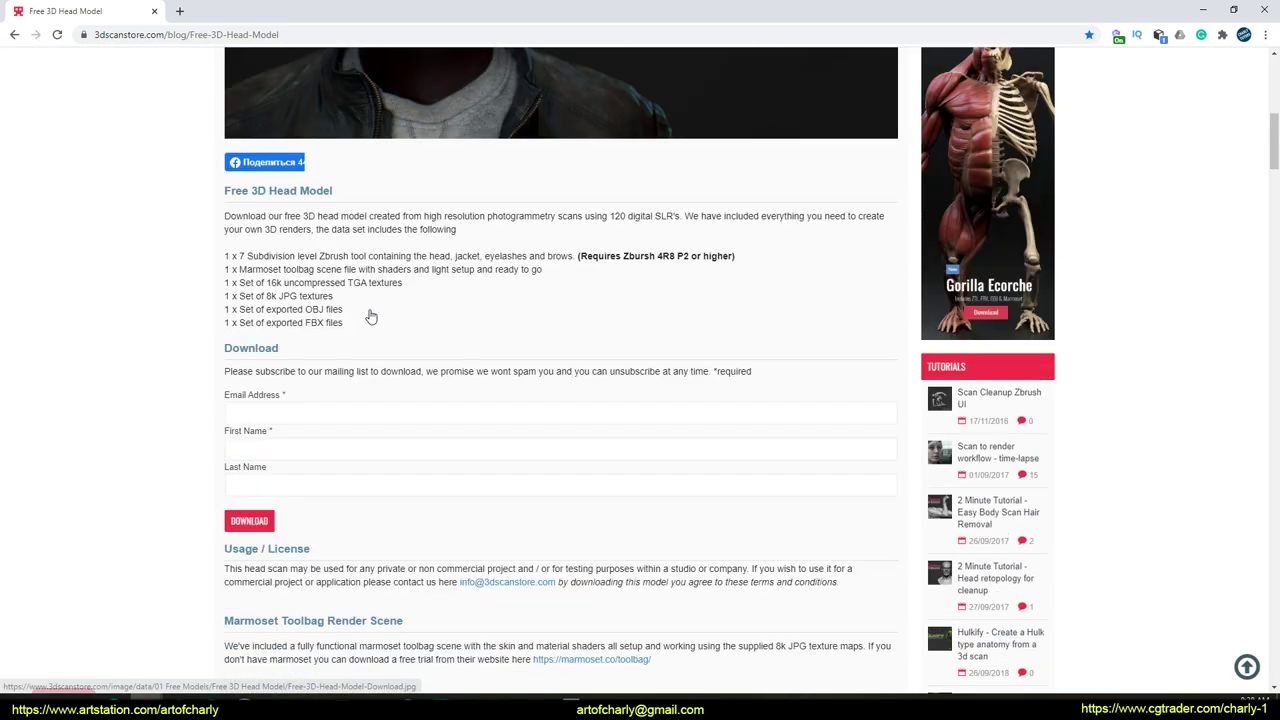
pyautogui.scroll(1, 229, 252)
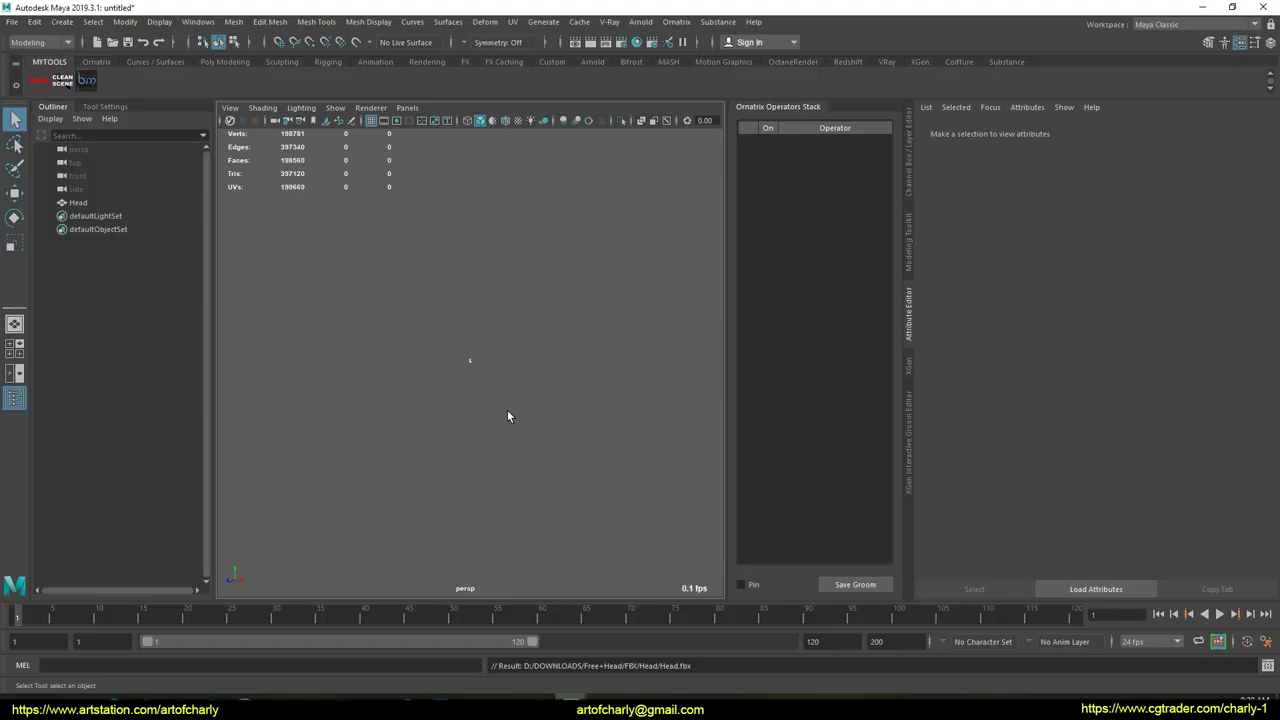
# Check how large the imported head model is in the perspective view.
pyautogui.keyDown('alt'); pyautogui.moveTo(507, 410); pyautogui.dragTo(514, 416, button='right'); pyautogui.keyUp('alt')
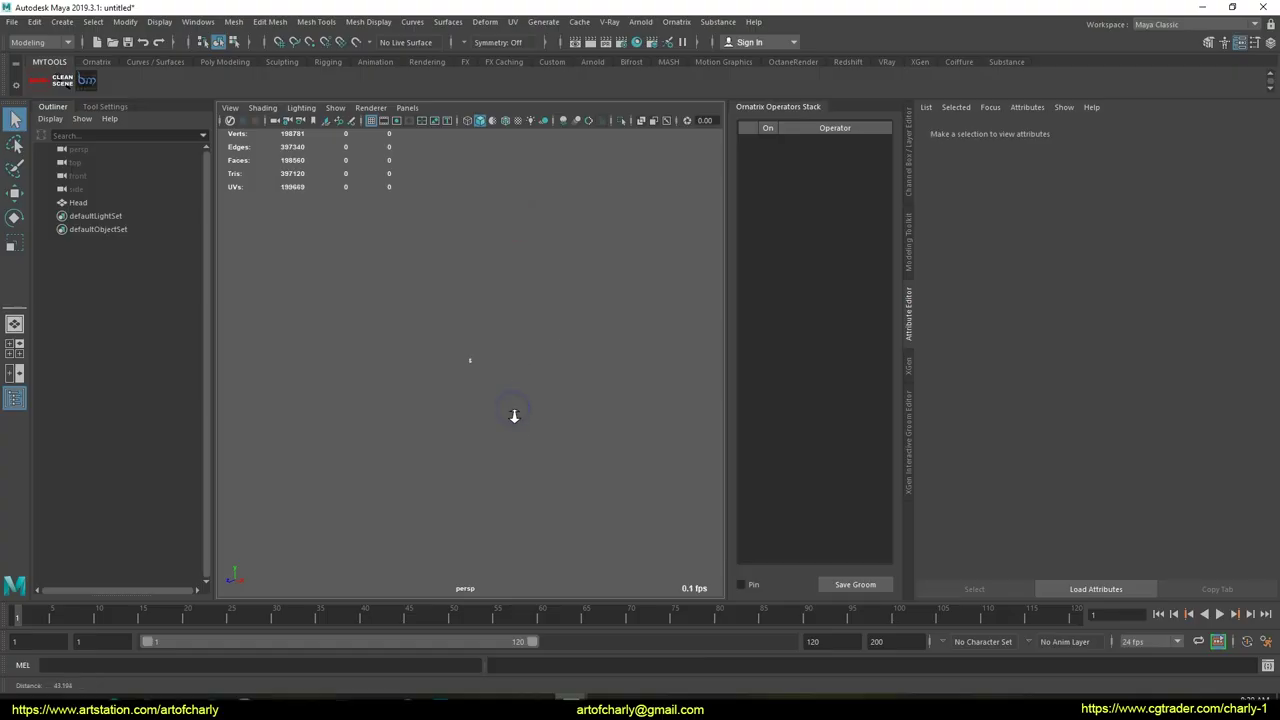
pyautogui.moveTo(548, 435); pyautogui.dragTo(550, 438)
pyautogui.click(514, 446)
pyautogui.moveTo(453, 341); pyautogui.dragTo(491, 403)
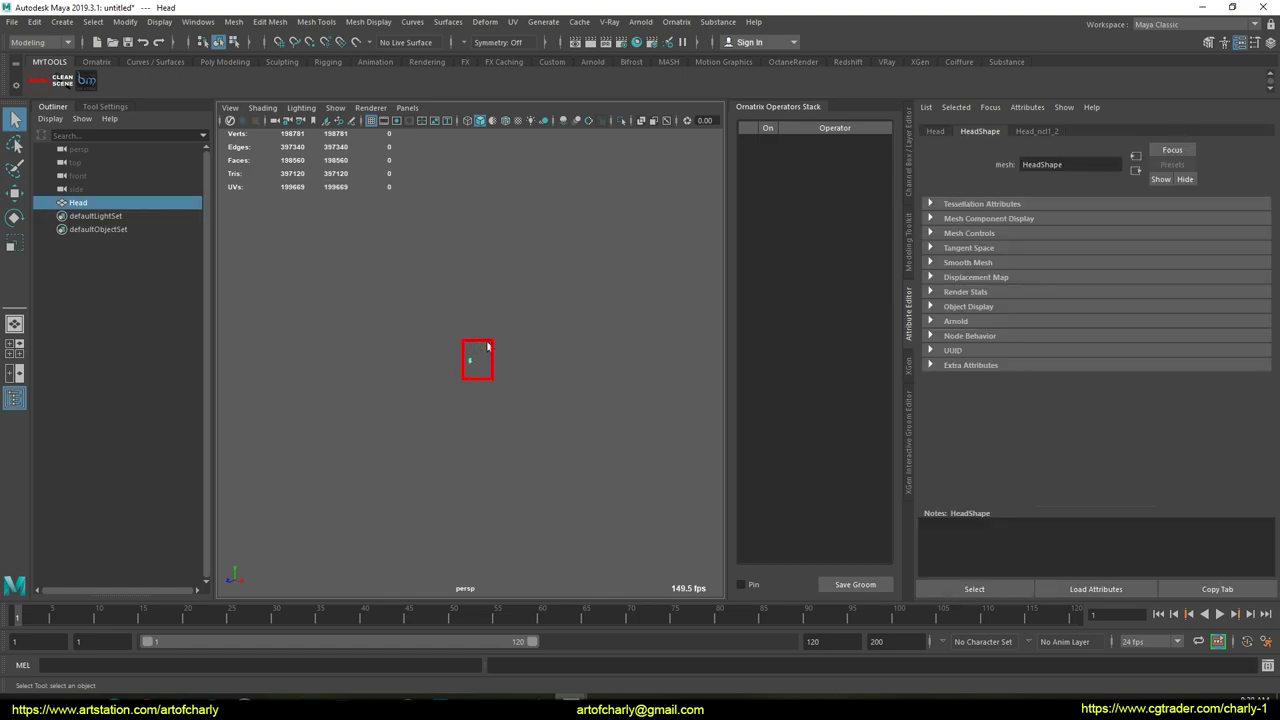
pyautogui.click(488, 346)
pyautogui.click(184, 16)
pyautogui.click(459, 418)
pyautogui.moveTo(447, 320); pyautogui.dragTo(510, 450)
pyautogui.click(500, 440)
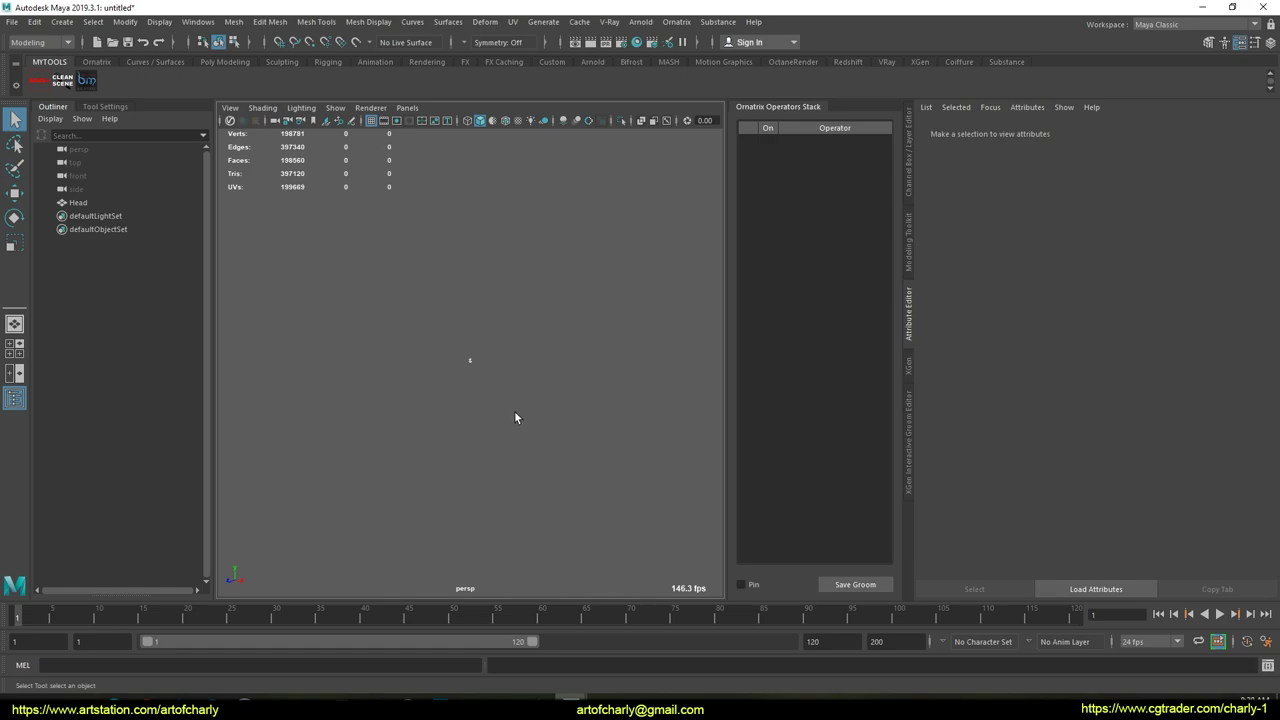
# Create a polygon sphere as a size reference and set its radius to 25.
pyautogui.press('space')
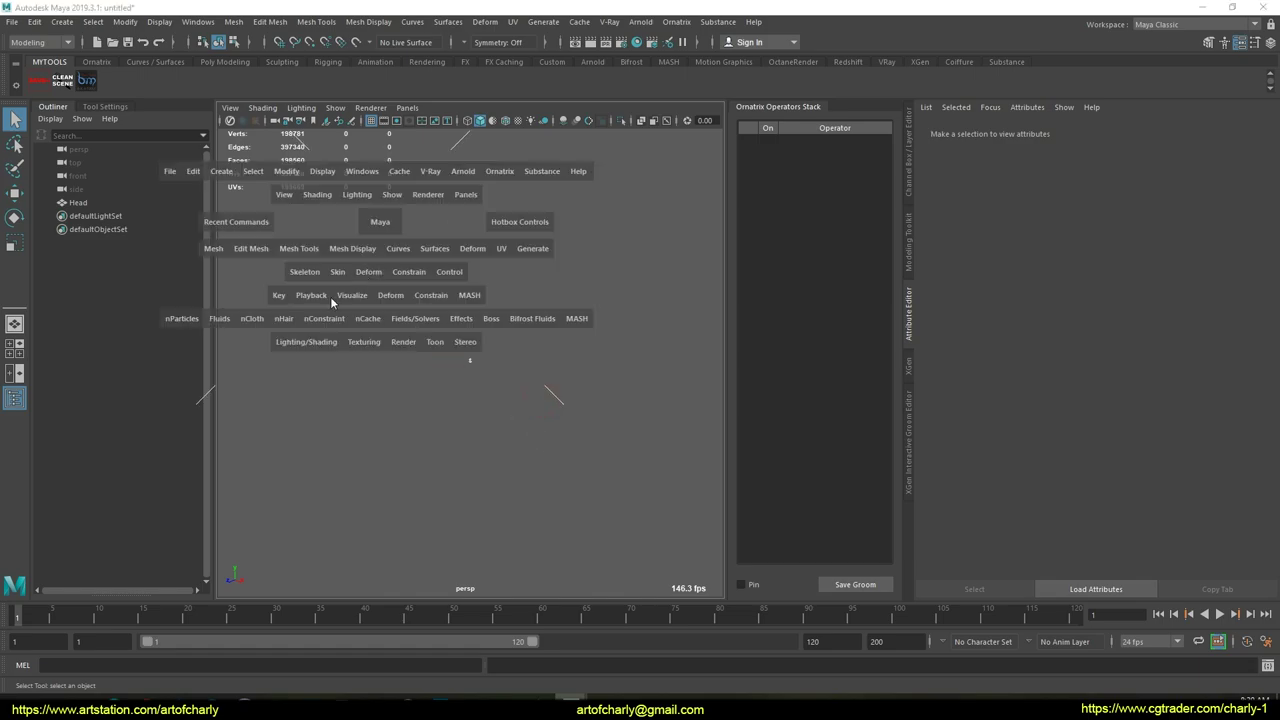
pyautogui.click(231, 171)
pyautogui.moveTo(296, 224)
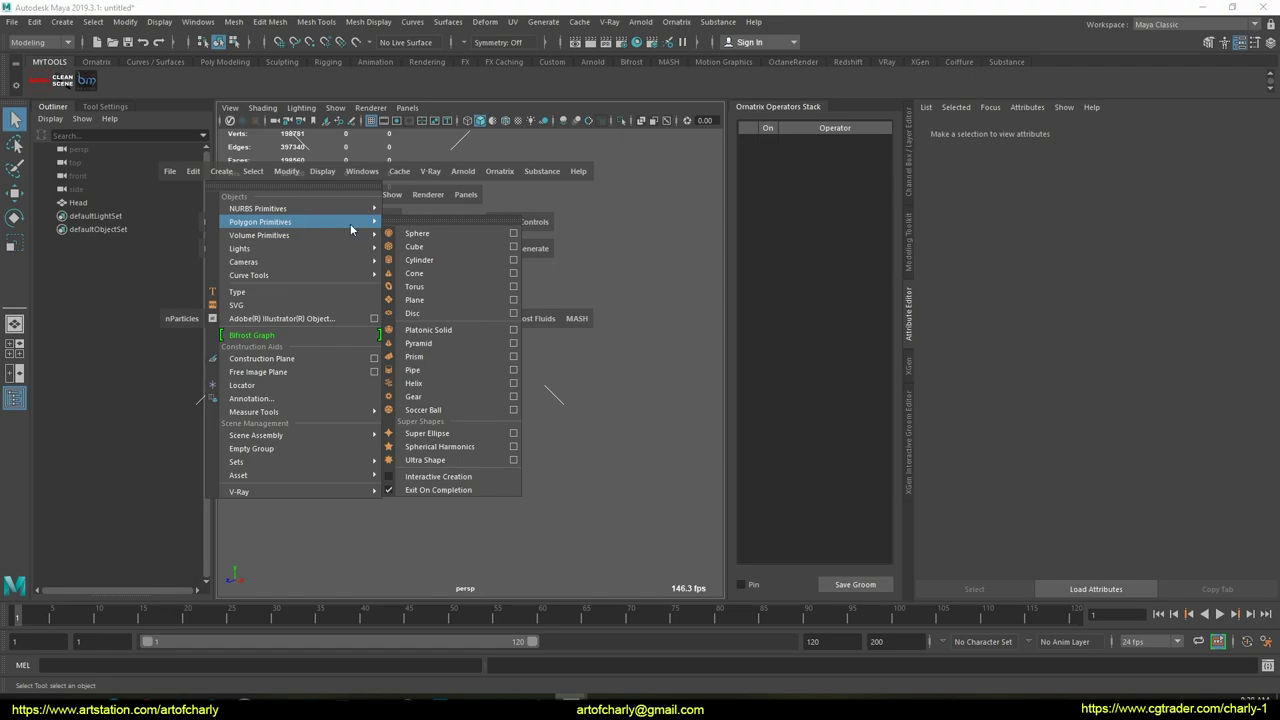
pyautogui.click(420, 233)
pyautogui.click(1063, 131)
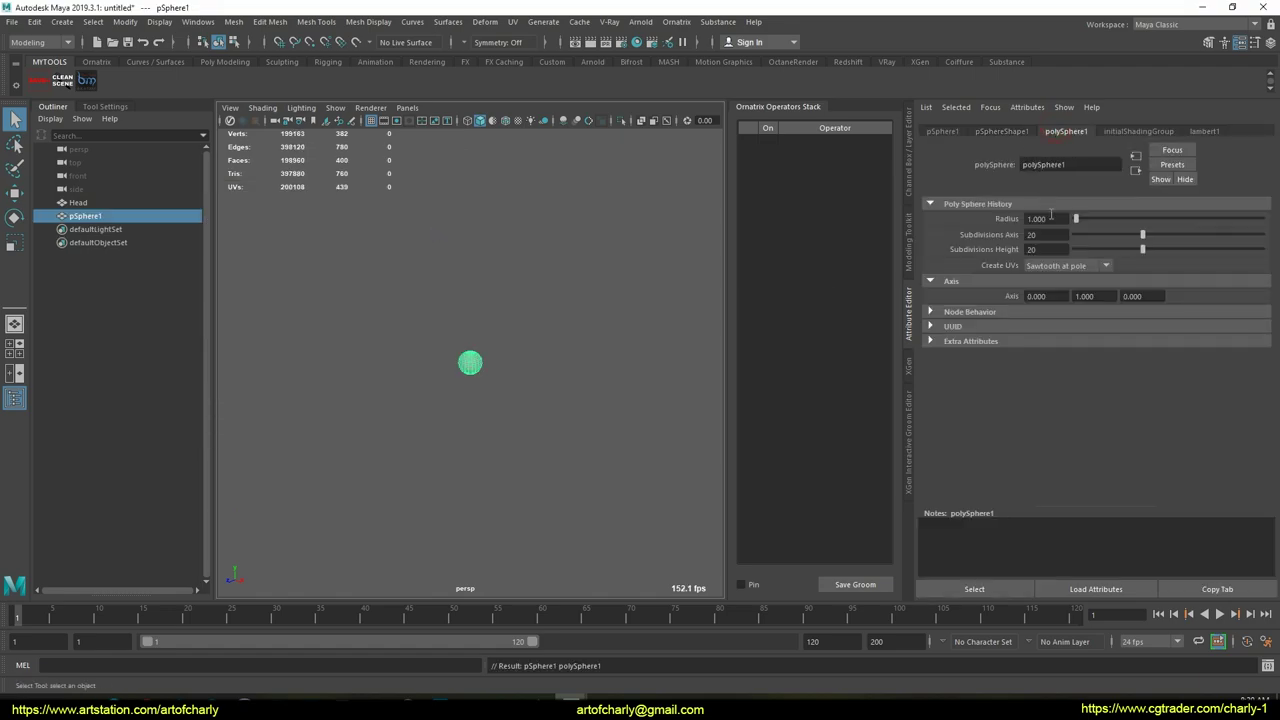
pyautogui.write('25')
pyautogui.press('Return')
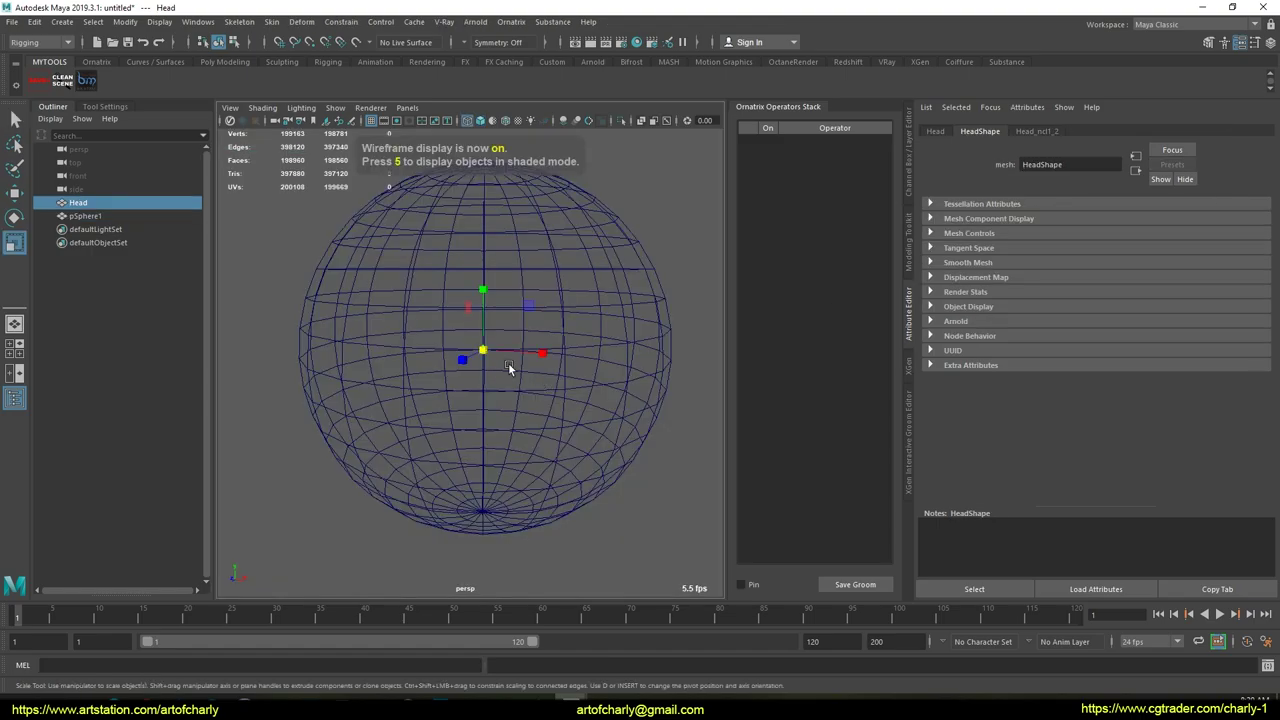
# Scale up and reposition the head to match the reference sphere's size, and delete the sphere.
pyautogui.keyDown('alt'); pyautogui.moveTo(508, 364); pyautogui.dragTo(560, 305); pyautogui.keyUp('alt')
pyautogui.keyDown('alt'); pyautogui.moveTo(560, 305); pyautogui.dragTo(440, 250, button='right'); pyautogui.keyUp('alt')
pyautogui.moveTo(490, 366); pyautogui.dragTo(655, 360)
pyautogui.press('w')
pyautogui.keyDown('alt'); pyautogui.moveTo(570, 350); pyautogui.dragTo(540, 454); pyautogui.keyUp('alt')
pyautogui.press('r')
pyautogui.moveTo(527, 504); pyautogui.dragTo(584, 392)
pyautogui.press('w')
pyautogui.press('r')
pyautogui.press('w')
pyautogui.click(568, 298)
pyautogui.press('Delete')
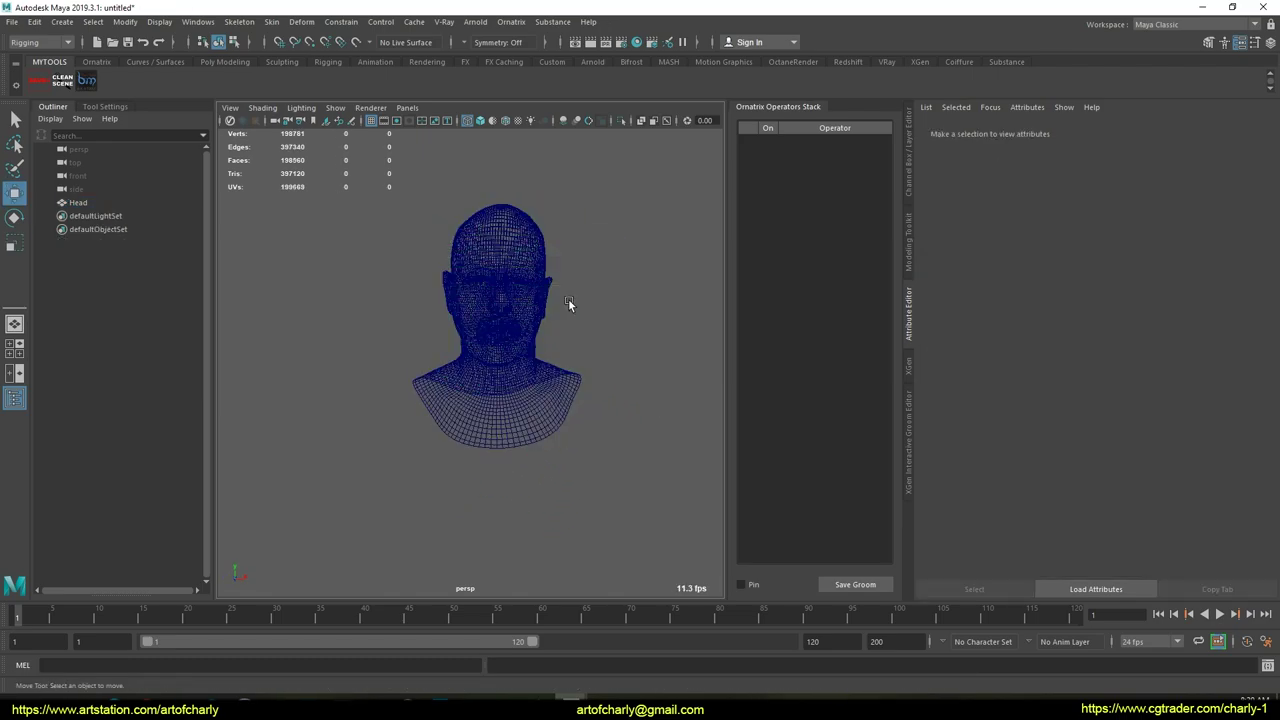
# Freeze and reset the transformations of the scaled head.
pyautogui.click(502, 265)
pyautogui.click(130, 22)
pyautogui.click(152, 82)
pyautogui.click(125, 22)
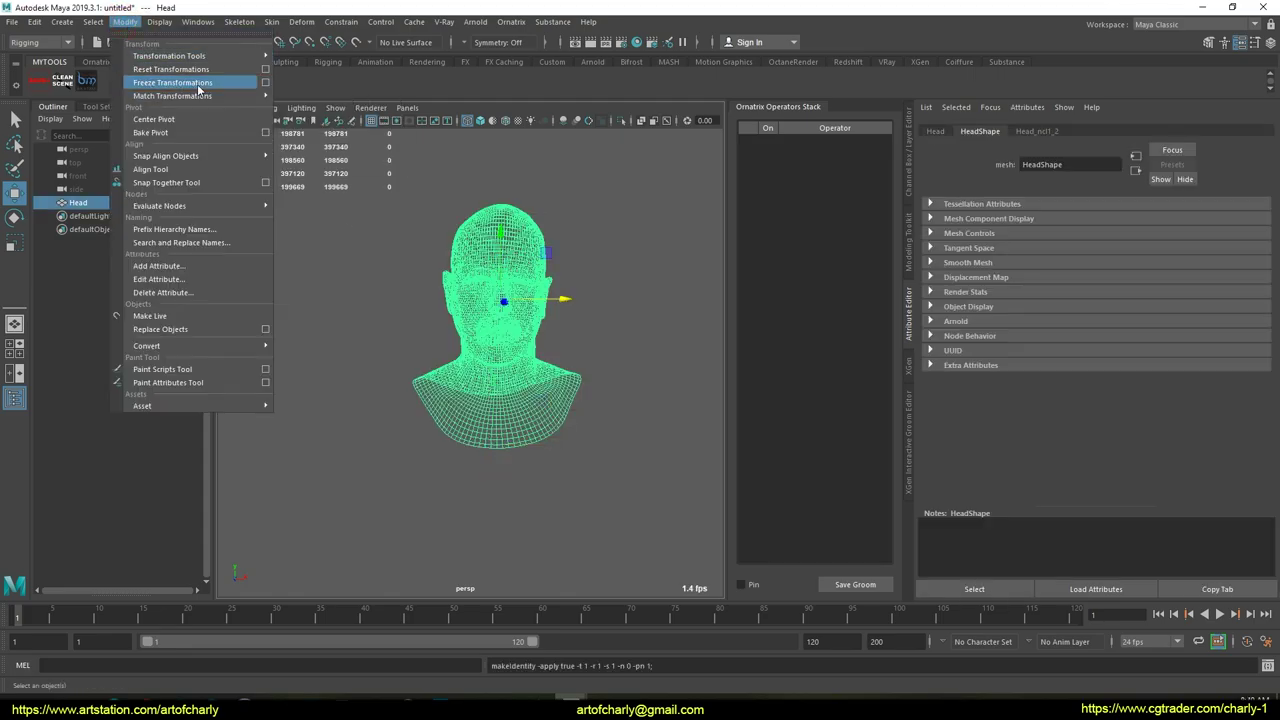
pyautogui.click(171, 69)
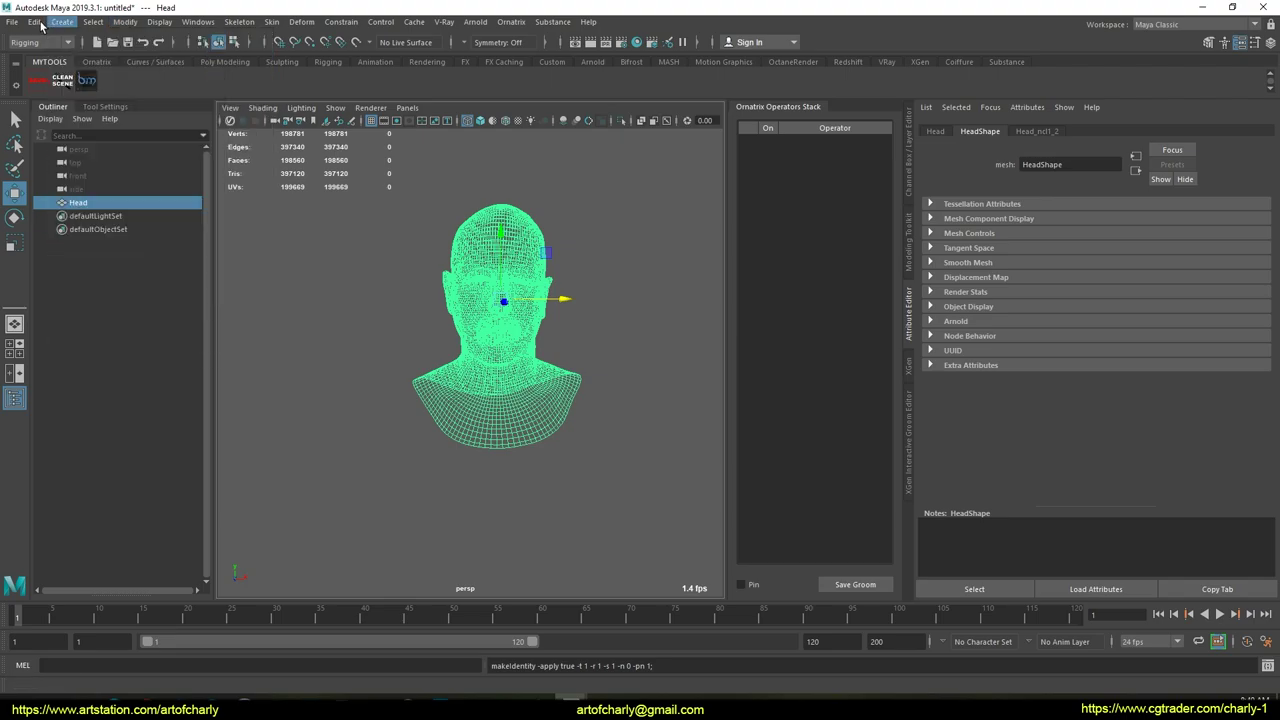
# Delete the head's construction history and deselect it.
pyautogui.click(37, 22)
pyautogui.moveTo(90, 180)
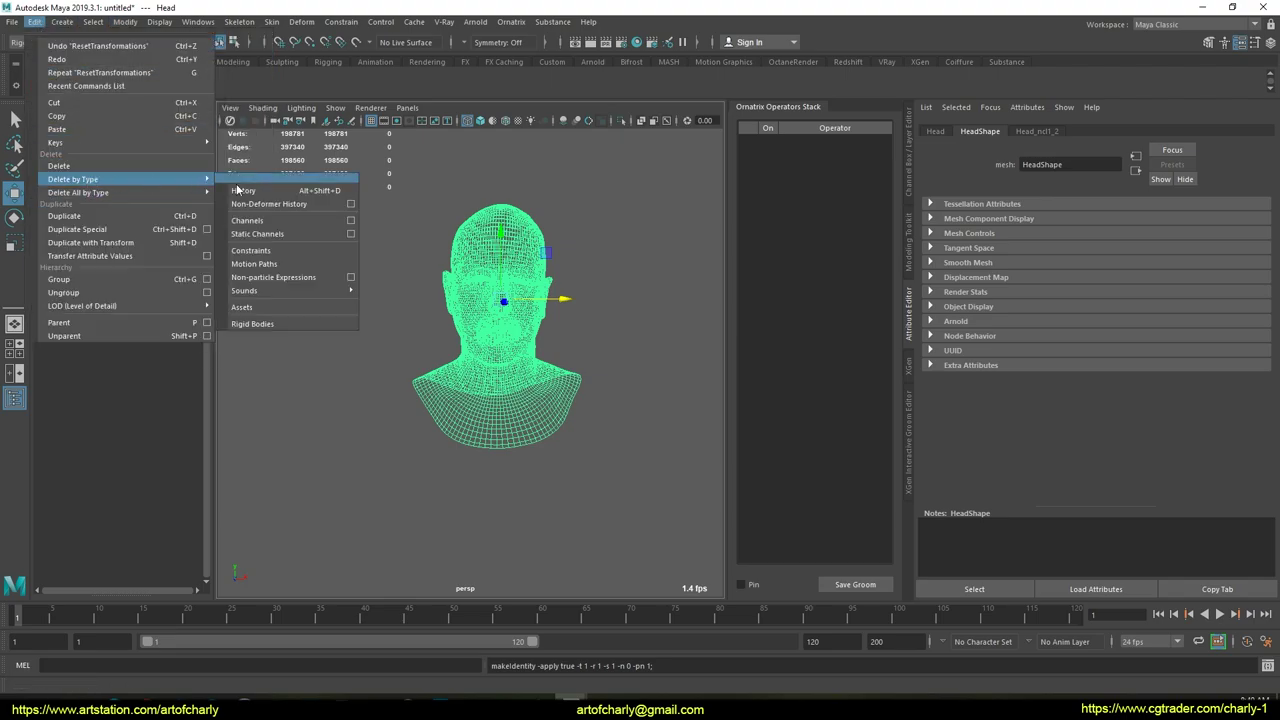
pyautogui.click(241, 190)
pyautogui.click(655, 282)
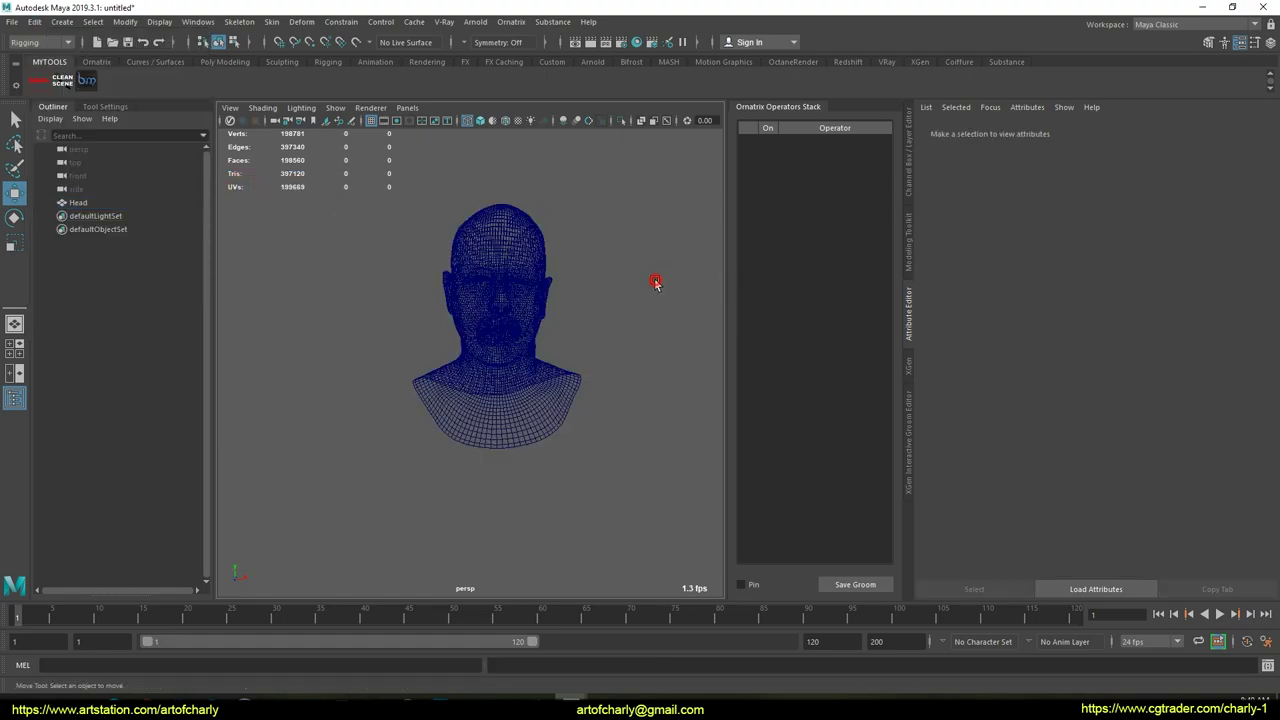
# Turn on shaded display and inspect the head from several angles.
pyautogui.press('5')
pyautogui.keyDown('alt'); pyautogui.moveTo(480, 294); pyautogui.dragTo(457, 352); pyautogui.keyUp('alt')
pyautogui.press('q')
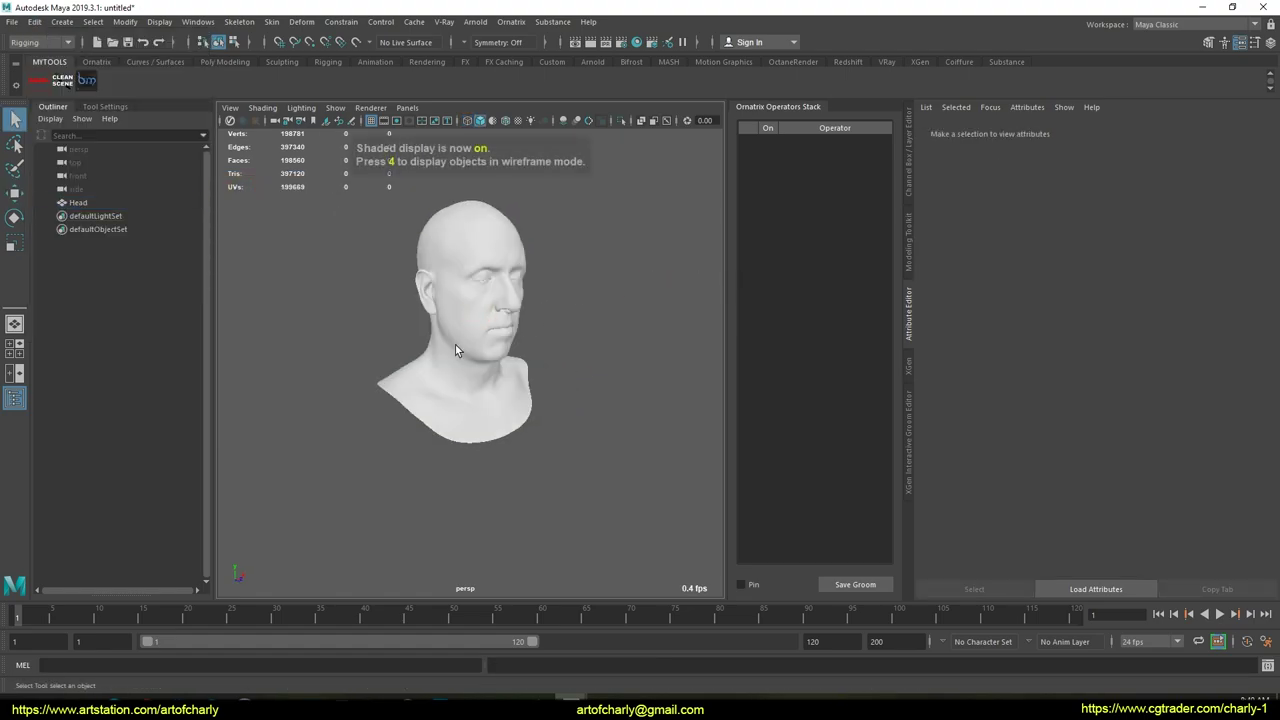
pyautogui.click(457, 352)
pyautogui.keyDown('alt'); pyautogui.moveTo(537, 305); pyautogui.dragTo(572, 315, button='middle'); pyautogui.keyUp('alt')
pyautogui.keyDown('alt'); pyautogui.moveTo(628, 312); pyautogui.dragTo(497, 354); pyautogui.keyUp('alt')
pyautogui.click(617, 300)
pyautogui.click(497, 354)
pyautogui.keyDown('alt'); pyautogui.moveTo(330, 380); pyautogui.dragTo(420, 370); pyautogui.keyUp('alt')
pyautogui.keyDown('alt'); pyautogui.moveTo(596, 284); pyautogui.dragTo(549, 297, button='middle'); pyautogui.keyUp('alt')
pyautogui.click(549, 297)
# Create a polygon plane, enlarge it and rotate it upright in front of the face.
pyautogui.press('space')
pyautogui.click(389, 247)
pyautogui.moveTo(468, 297)
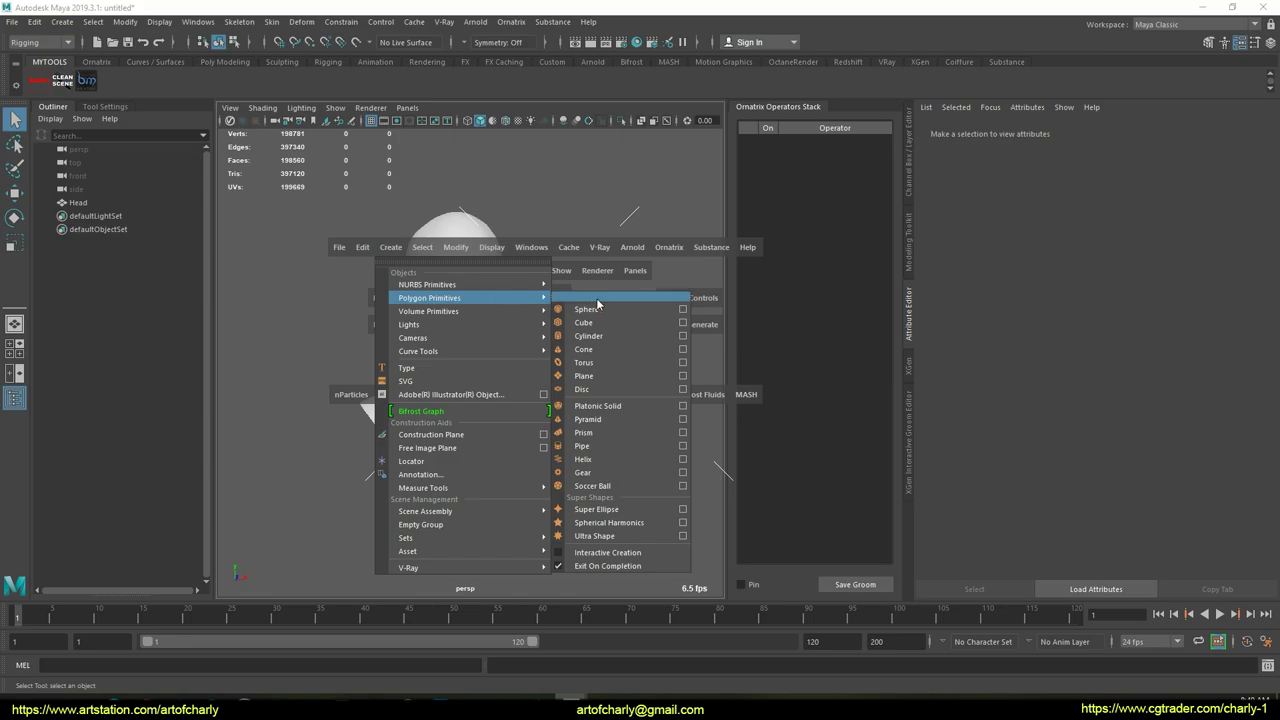
pyautogui.click(629, 370)
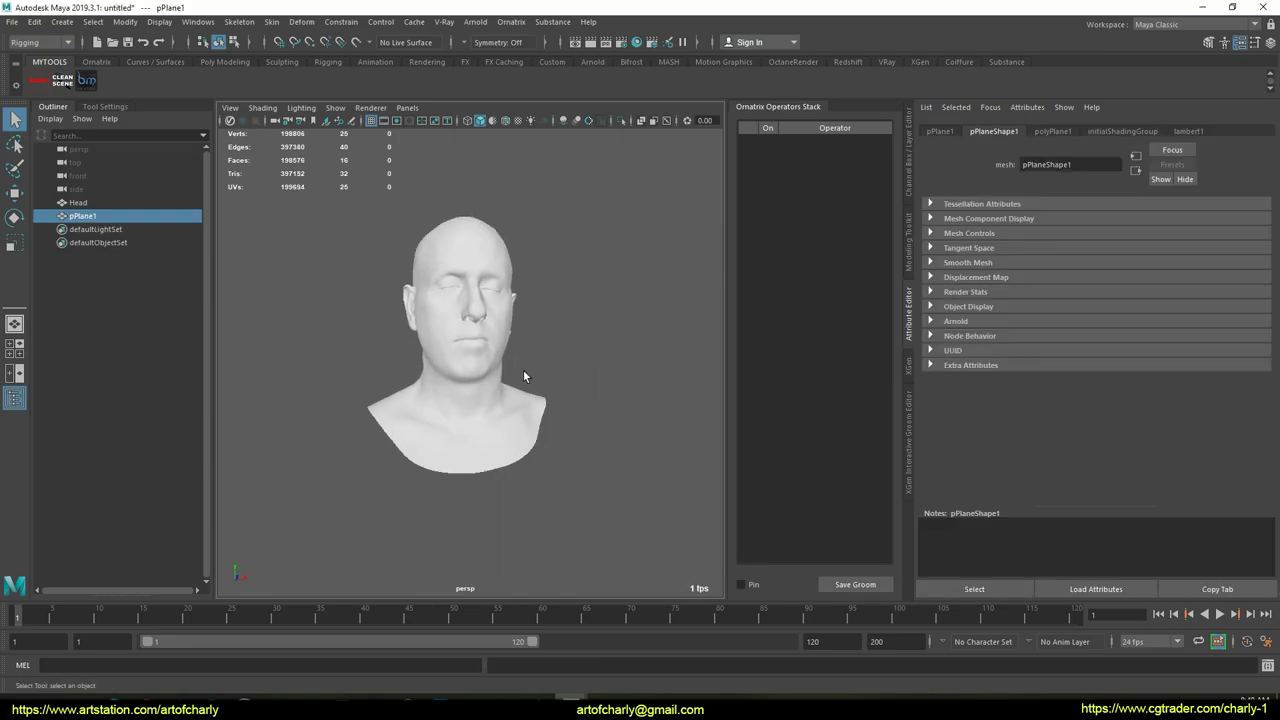
pyautogui.press('r')
pyautogui.keyDown('alt'); pyautogui.moveTo(400, 298); pyautogui.dragTo(544, 388); pyautogui.keyUp('alt')
pyautogui.press('w')
pyautogui.press('e')
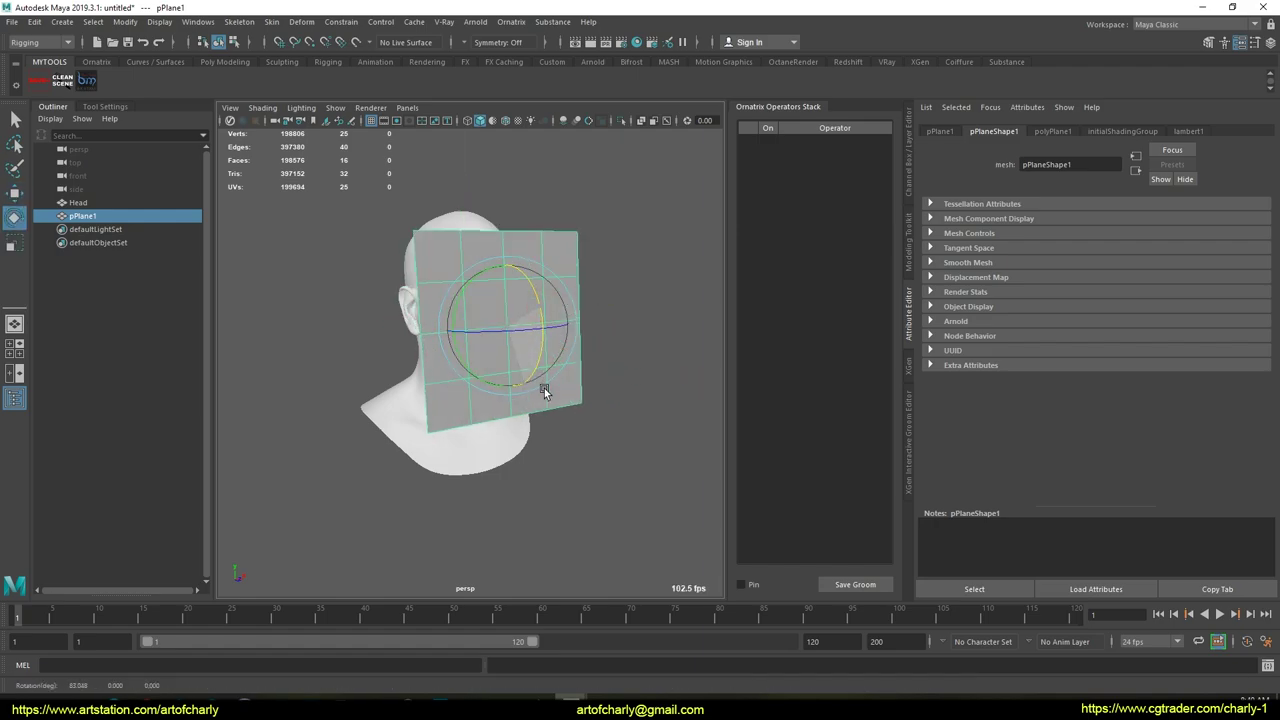
# Adjust the plane's position and scale so that it stands in front of the head and covers it.
pyautogui.press('w')
pyautogui.moveTo(530, 341); pyautogui.dragTo(577, 363)
pyautogui.moveTo(552, 411)
pyautogui.keyDown('alt'); pyautogui.mouseDown()
pyautogui.moveTo(597, 417)
pyautogui.moveTo(570, 410)
pyautogui.mouseUp(); pyautogui.keyUp('alt')
pyautogui.press('r')
pyautogui.moveTo(568, 338); pyautogui.dragTo(581, 363)
pyautogui.scroll(-3, 500, 329)
pyautogui.press('w')
pyautogui.click(629, 295)
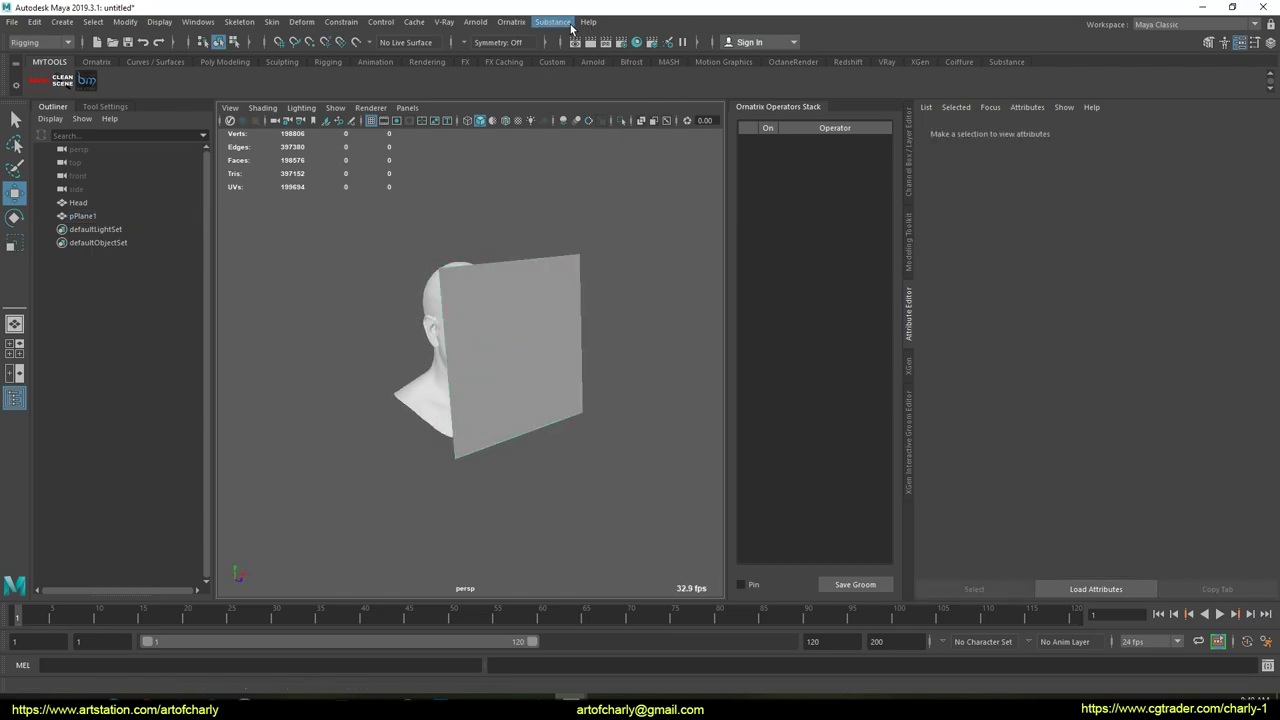
# Create an Arnold area light and set its light shape to cylinder.
pyautogui.click(475, 21)
pyautogui.moveTo(528, 90)
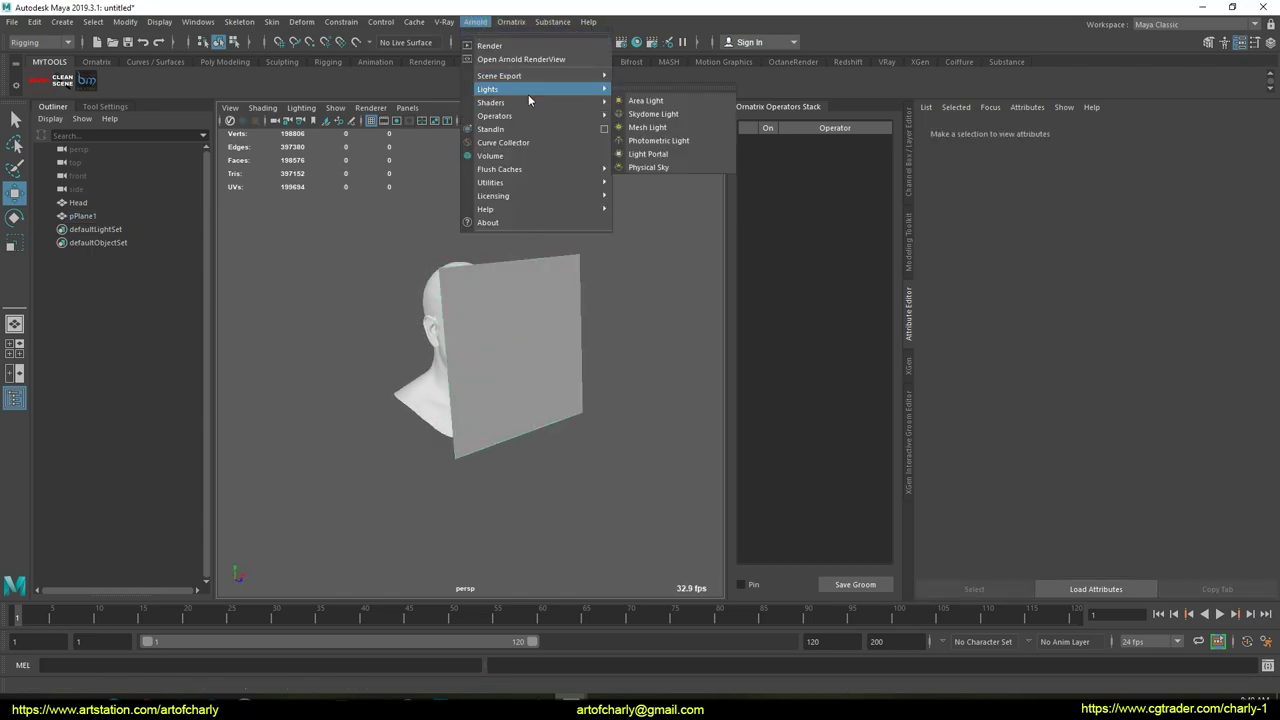
pyautogui.click(656, 98)
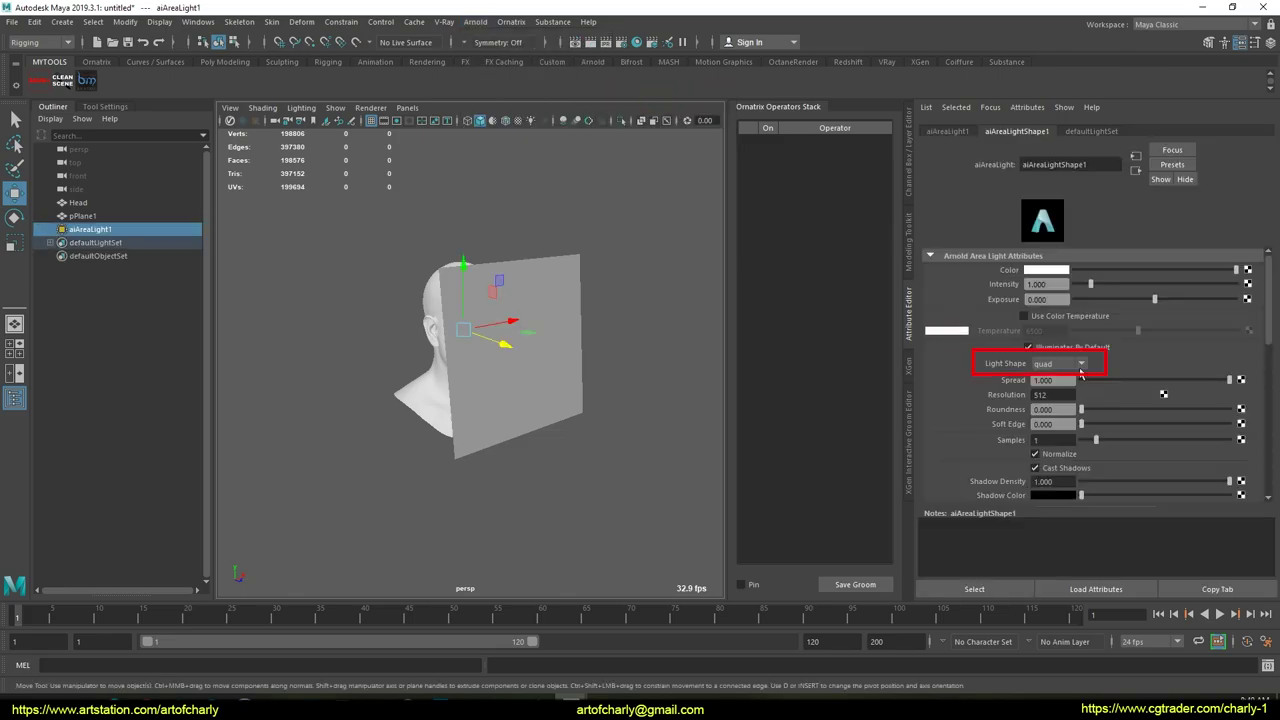
pyautogui.click(1080, 366)
pyautogui.click(1066, 391)
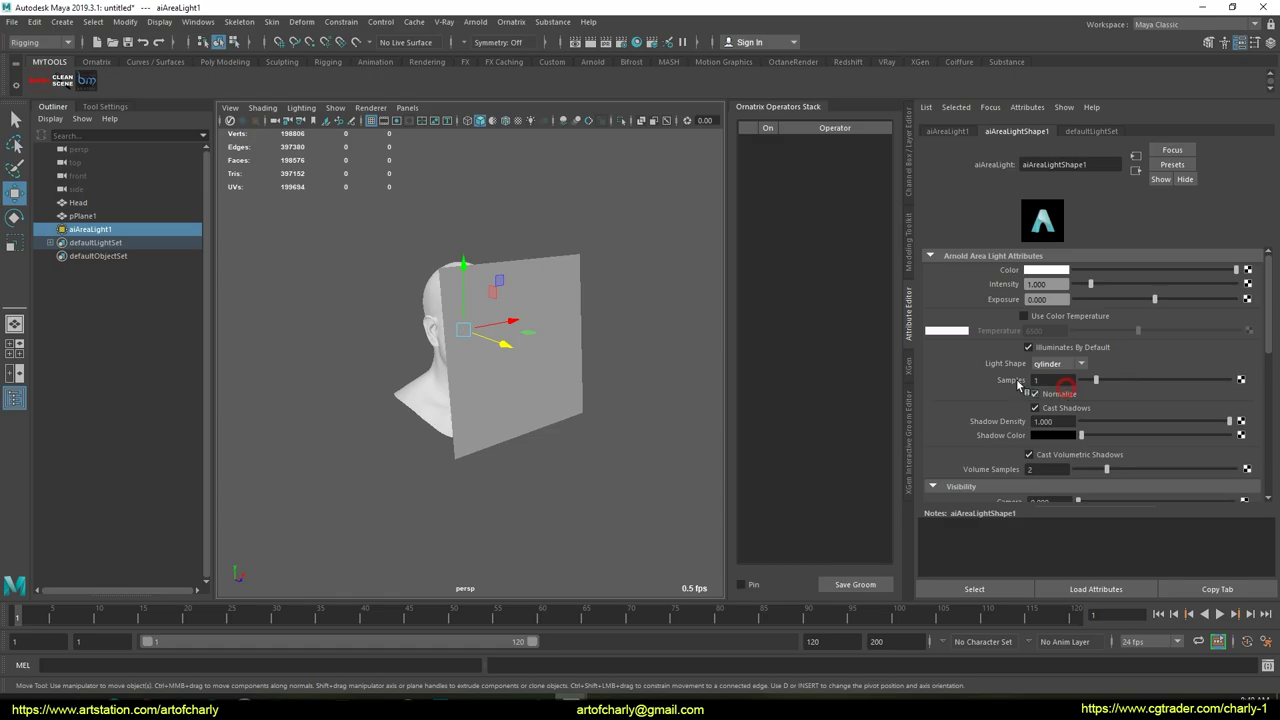
pyautogui.click(1075, 364)
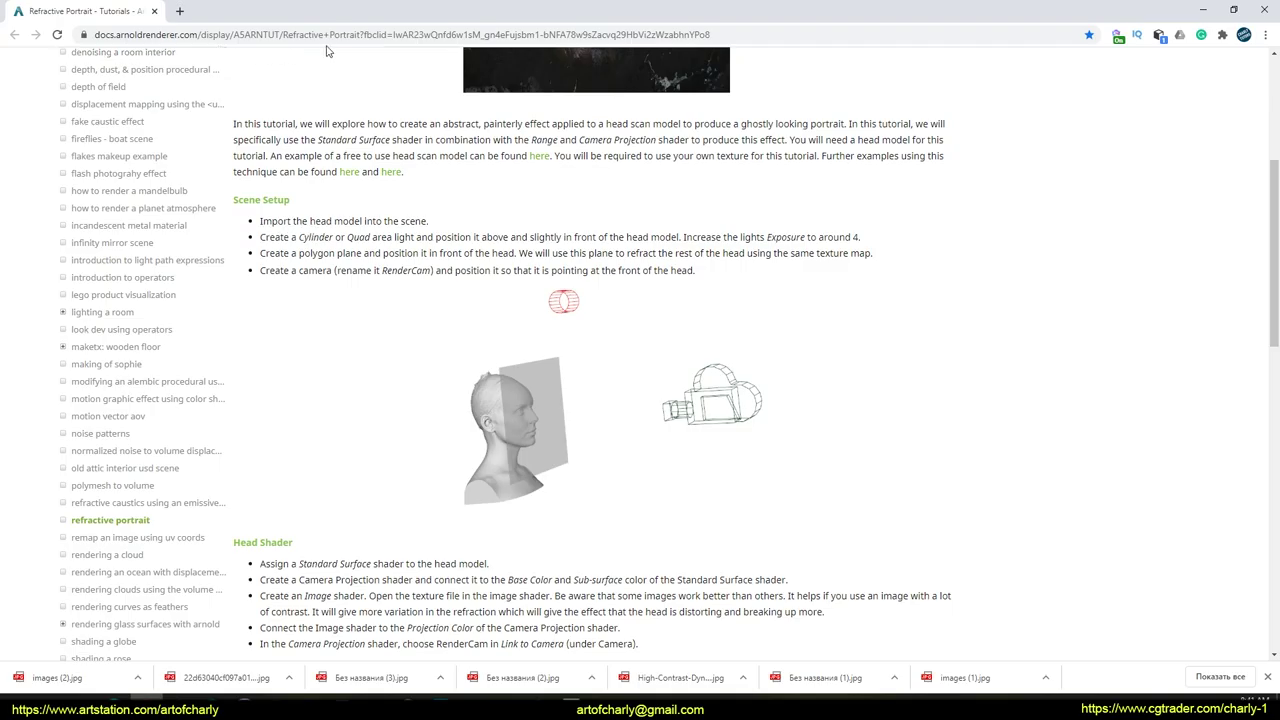
# Check the Scene Setup section of the Arnold Refractive Portrait tutorial in the browser for light and camera placement.
pyautogui.click(334, 36)
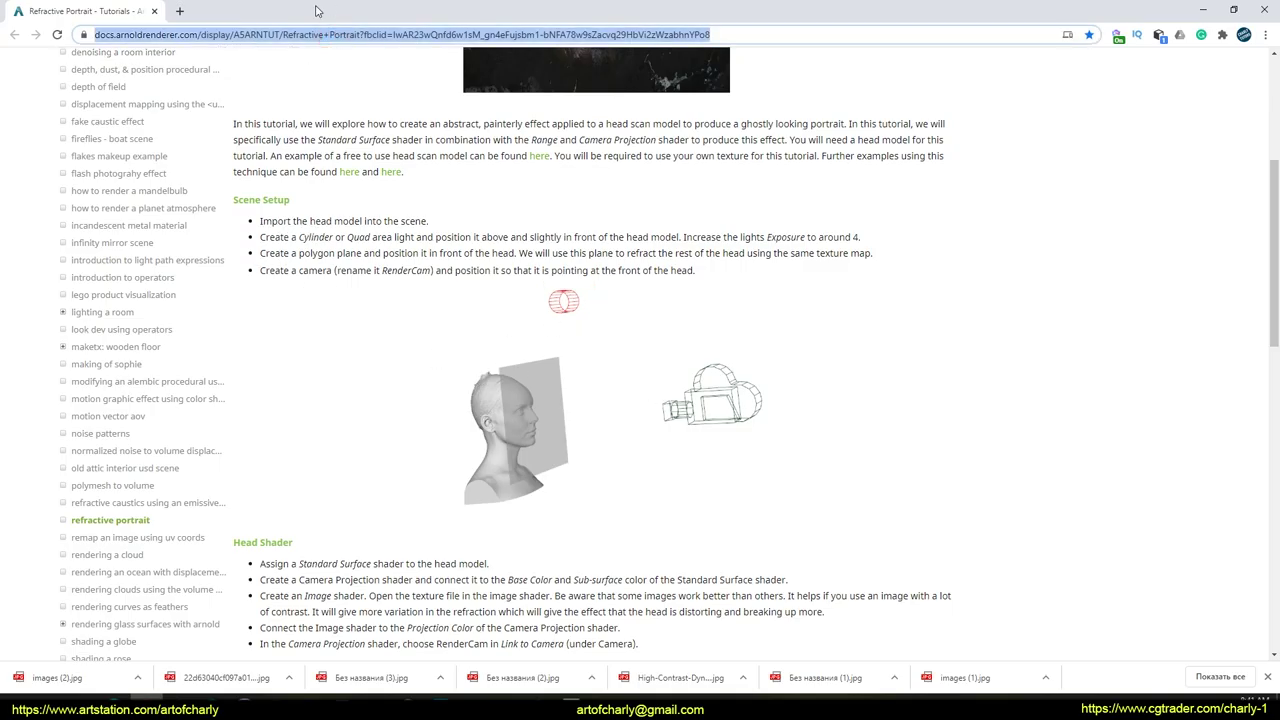
pyautogui.scroll(-6, 528, 297)
pyautogui.scroll(5, 531, 331)
pyautogui.moveTo(242, 9); pyautogui.dragTo(1279, 73)
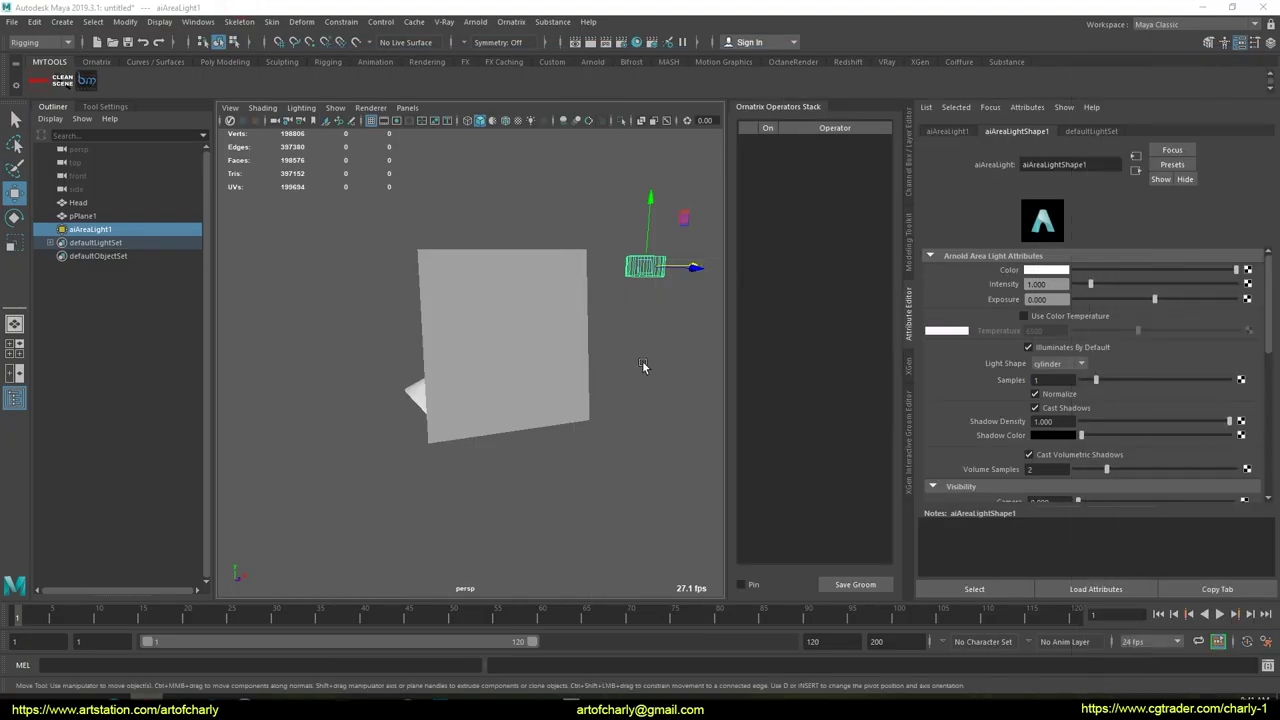
# Position the cylinder area light above and slightly in front of the head and plane, then deselect it.
pyautogui.keyDown('alt'); pyautogui.moveTo(616, 337); pyautogui.dragTo(611, 368, button='middle'); pyautogui.keyUp('alt')
pyautogui.keyDown('alt'); pyautogui.moveTo(611, 369); pyautogui.dragTo(631, 414); pyautogui.keyUp('alt')
pyautogui.keyDown('alt'); pyautogui.moveTo(631, 414); pyautogui.dragTo(664, 383, button='right'); pyautogui.keyUp('alt')
pyautogui.keyDown('alt'); pyautogui.moveTo(632, 329); pyautogui.dragTo(579, 375); pyautogui.keyUp('alt')
pyautogui.keyDown('alt'); pyautogui.moveTo(583, 325); pyautogui.dragTo(514, 366); pyautogui.keyUp('alt')
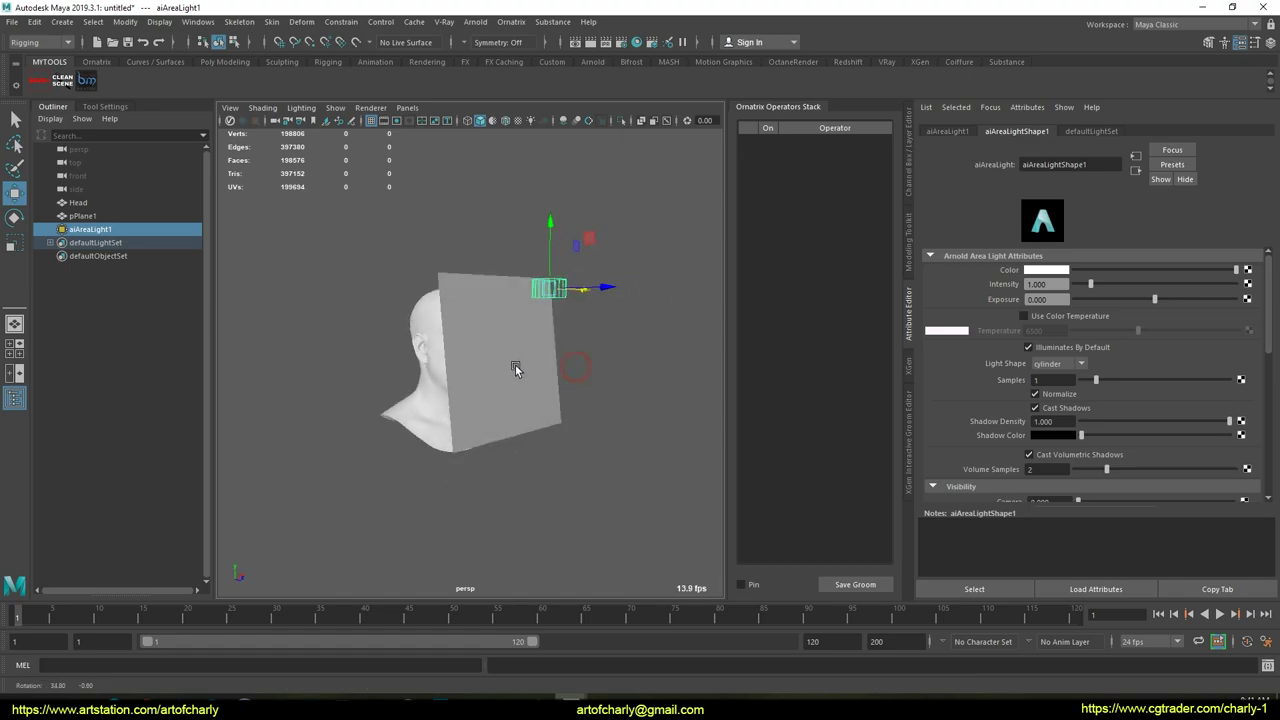
pyautogui.moveTo(544, 250); pyautogui.dragTo(523, 326)
pyautogui.press('e')
pyautogui.press('q')
pyautogui.click(583, 246)
pyautogui.keyDown('alt'); pyautogui.moveTo(583, 246); pyautogui.dragTo(640, 258); pyautogui.keyUp('alt')
pyautogui.press('w')
pyautogui.press('q')
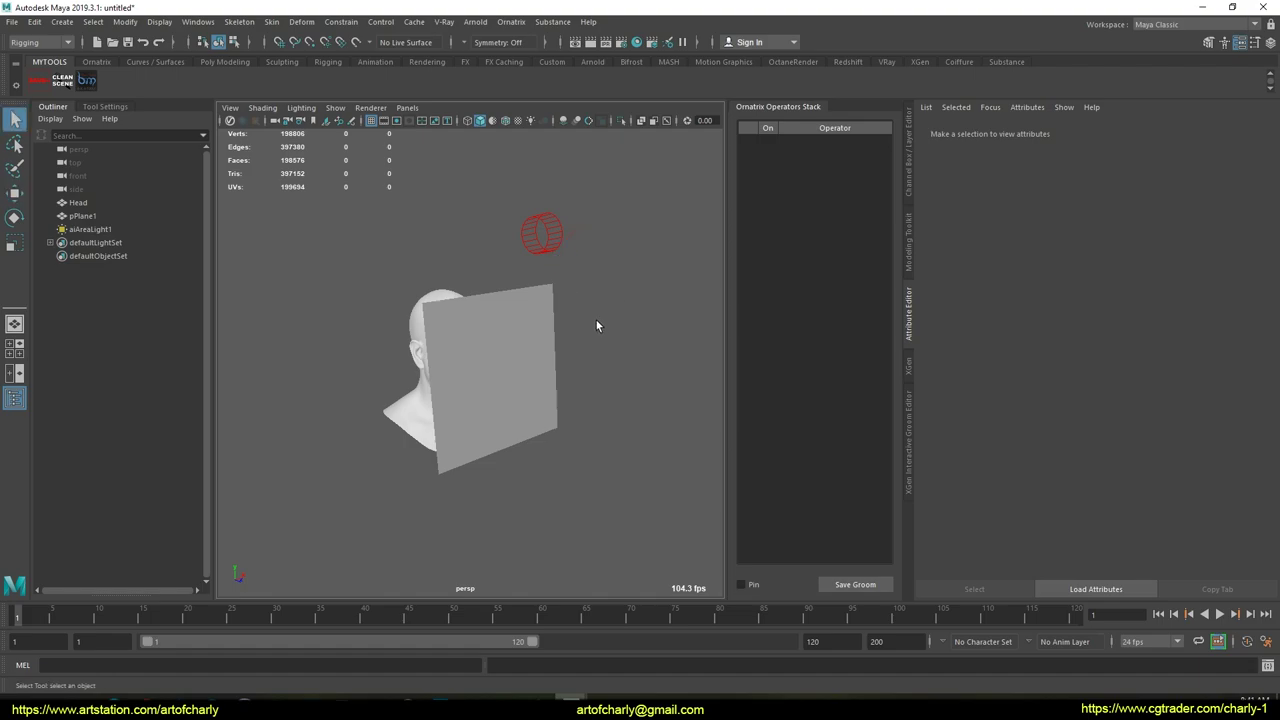
# Create a camera, rename it RenderCam and set its focal length to 80.
pyautogui.click(62, 22)
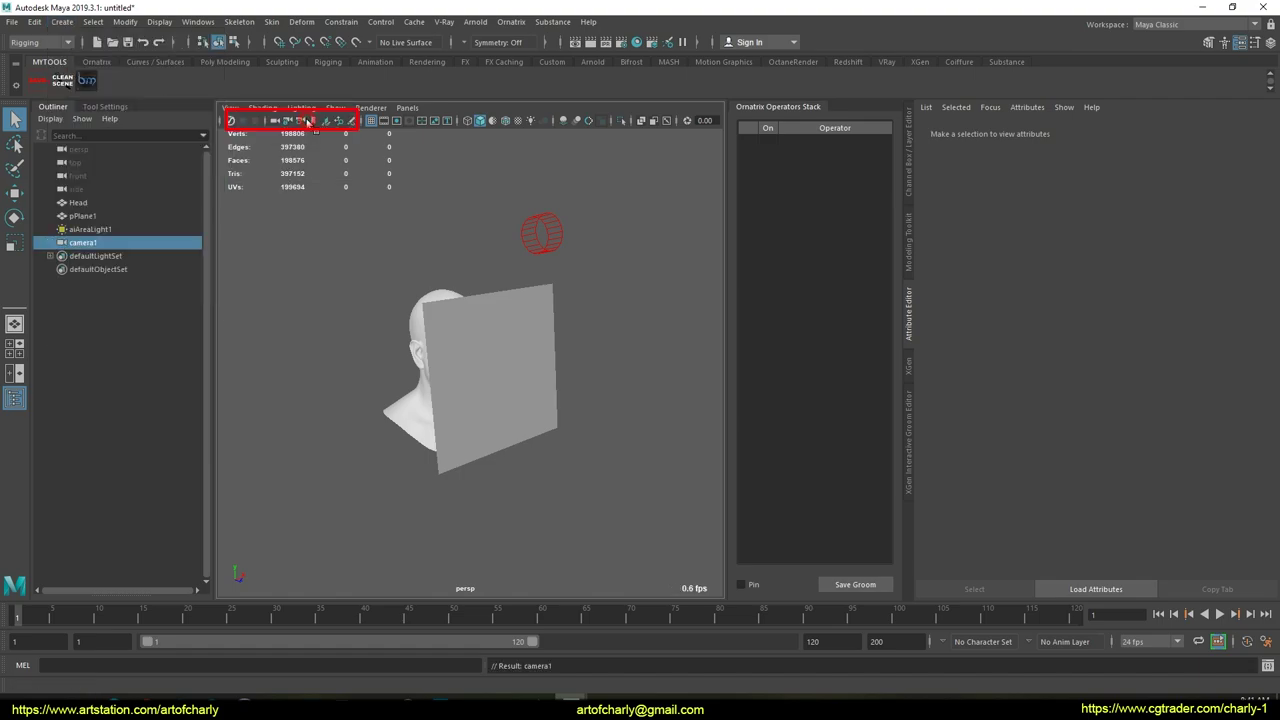
pyautogui.doubleClick(85, 243)
pyautogui.write('RenderCam')
pyautogui.press('Return')
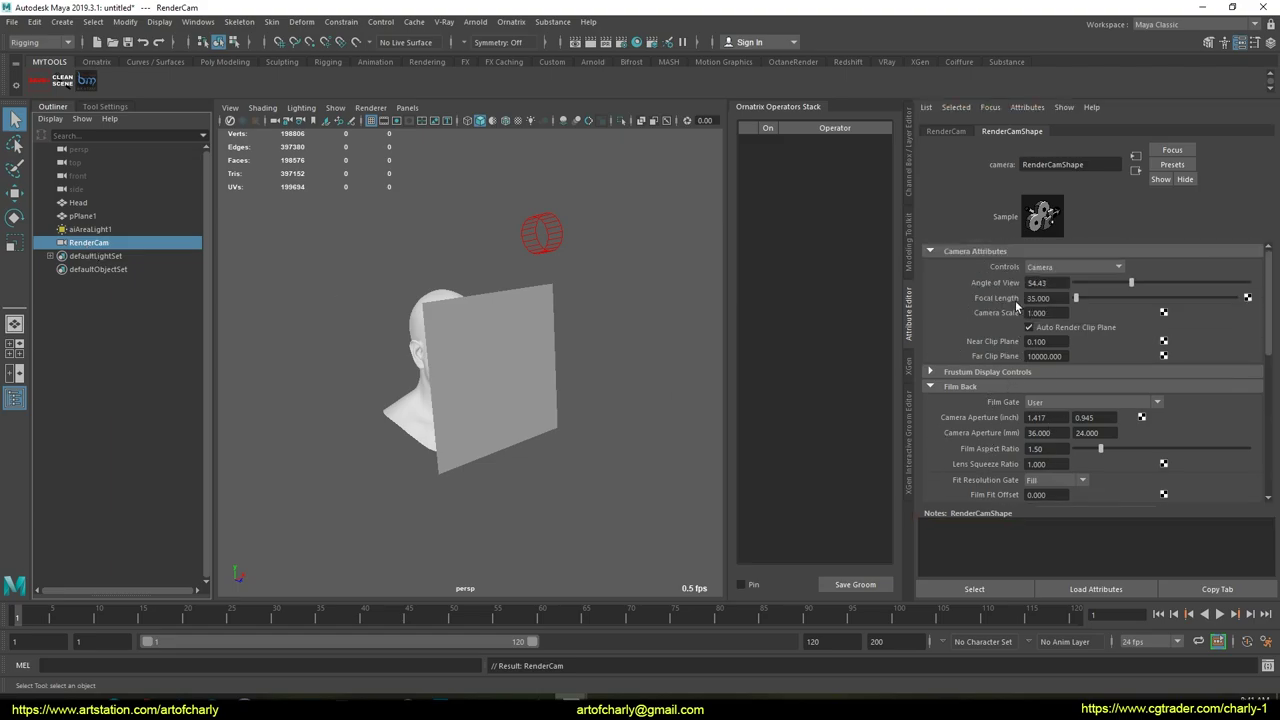
pyautogui.write('80')
pyautogui.press('Return')
# Scale up RenderCam and move it out in front of the plane so that it points at the face.
pyautogui.keyDown('alt'); pyautogui.moveTo(462, 354); pyautogui.dragTo(480, 340, button='middle'); pyautogui.keyUp('alt')
pyautogui.press('r')
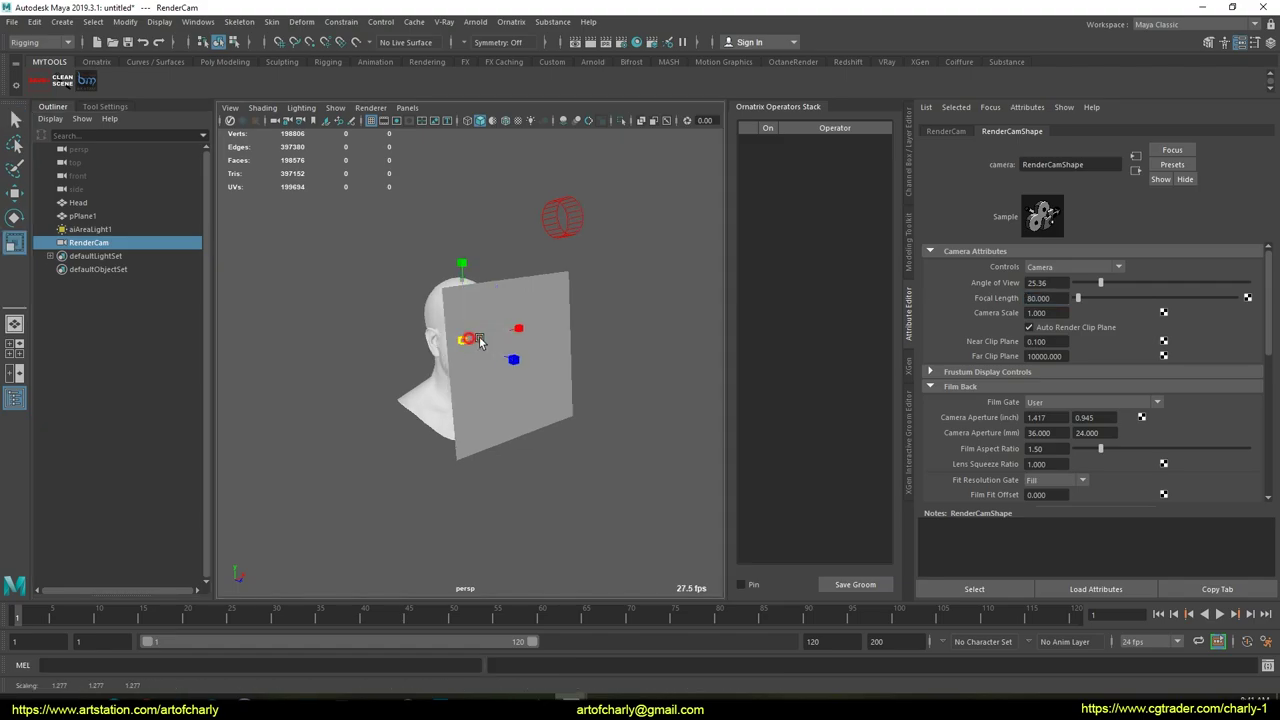
pyautogui.moveTo(470, 340); pyautogui.dragTo(600, 350)
pyautogui.press('w')
pyautogui.moveTo(504, 362); pyautogui.dragTo(655, 430)
pyautogui.keyDown('alt'); pyautogui.moveTo(541, 413); pyautogui.dragTo(520, 320); pyautogui.keyUp('alt')
pyautogui.press('r')
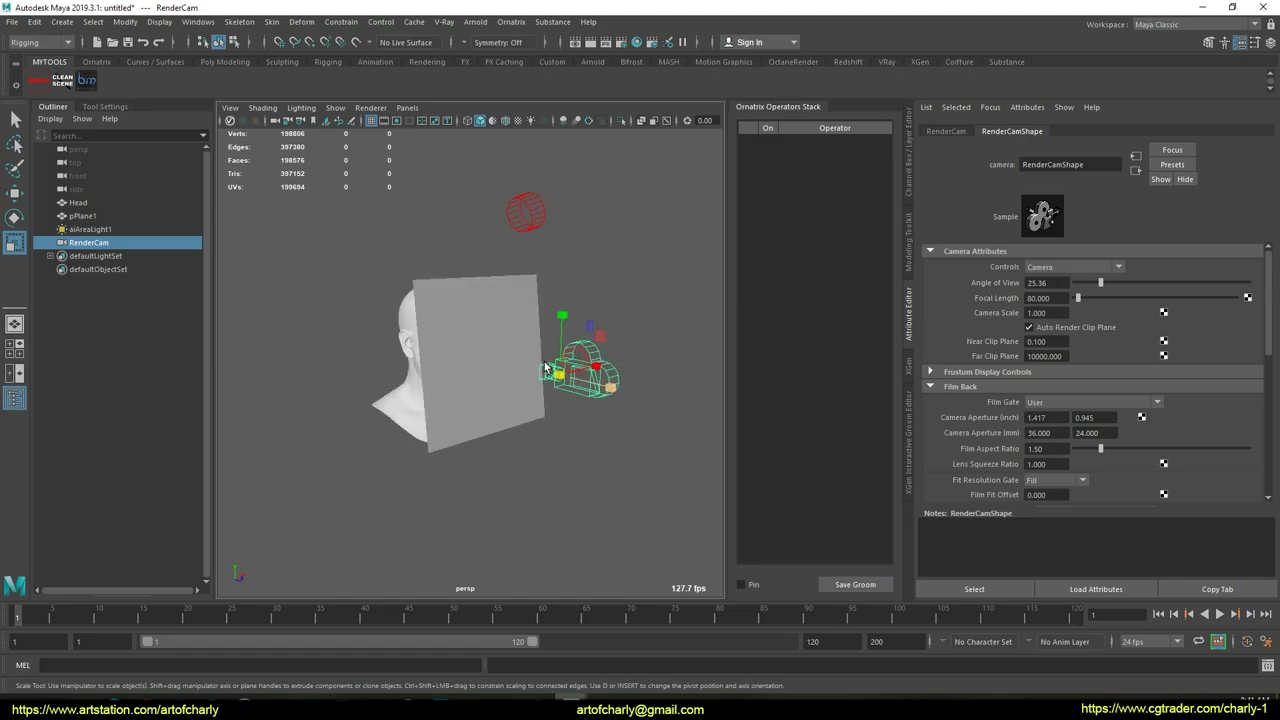
# Hide the polygon plane in front of the head.
pyautogui.press('q')
pyautogui.click(490, 302)
pyautogui.hotkey('ctrl', 'h')
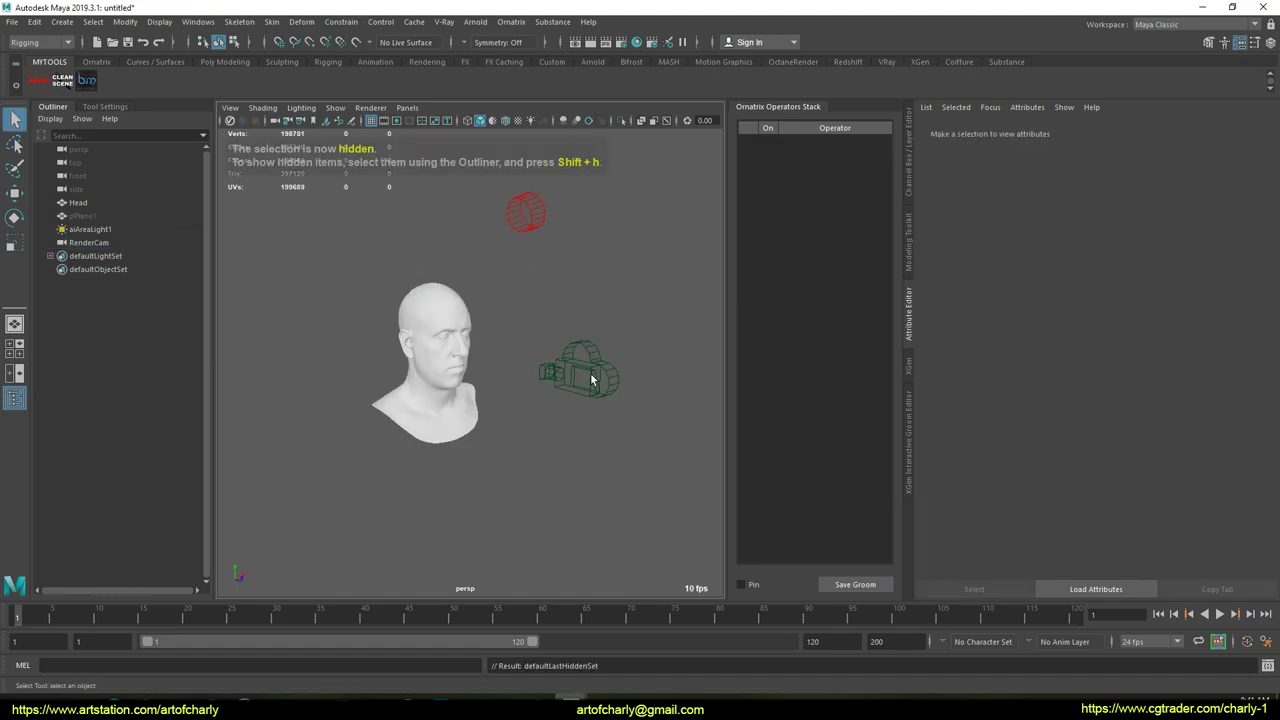
# Look through RenderCam in the viewport and turn on the resolution gate.
pyautogui.click(596, 368)
pyautogui.click(407, 108)
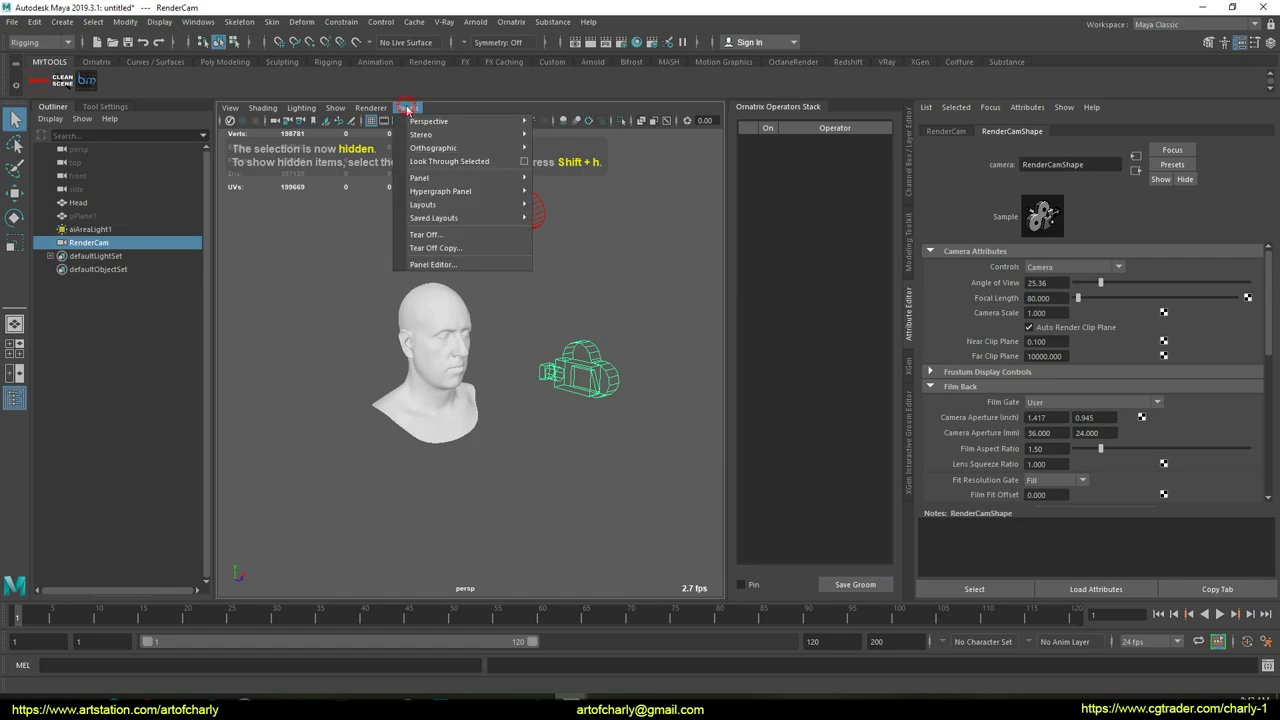
pyautogui.click(461, 161)
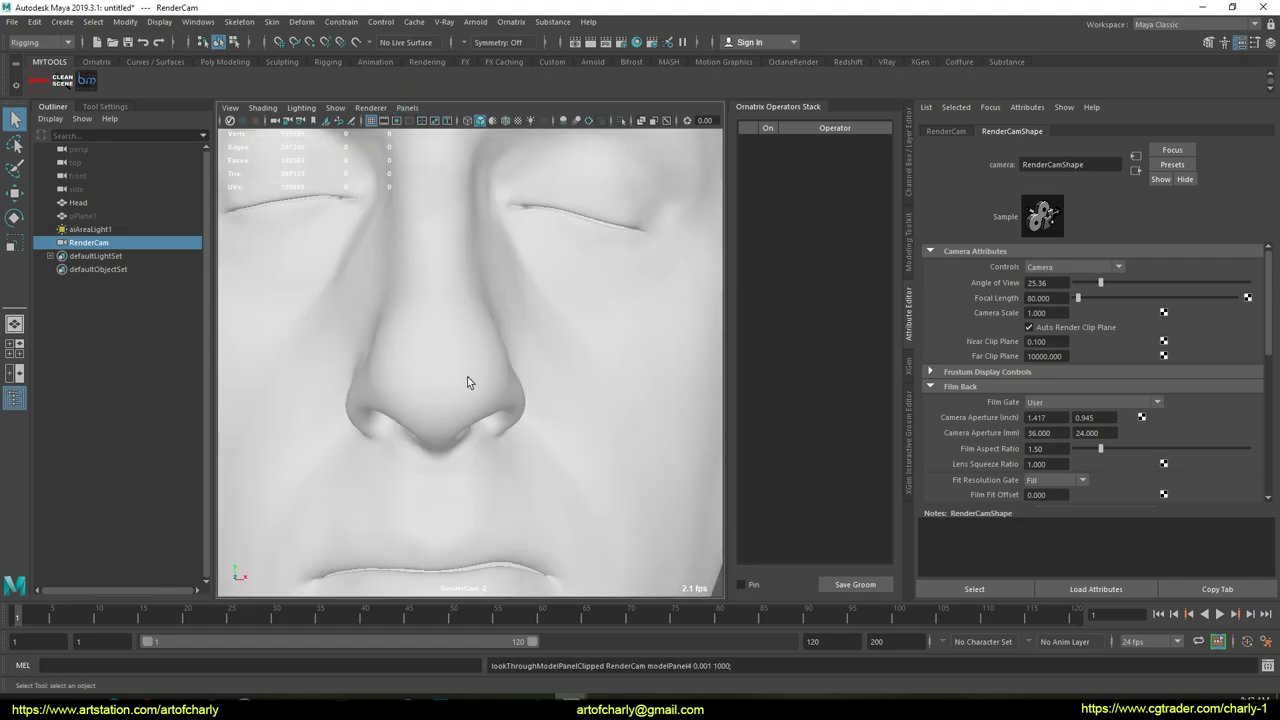
pyautogui.click(383, 121)
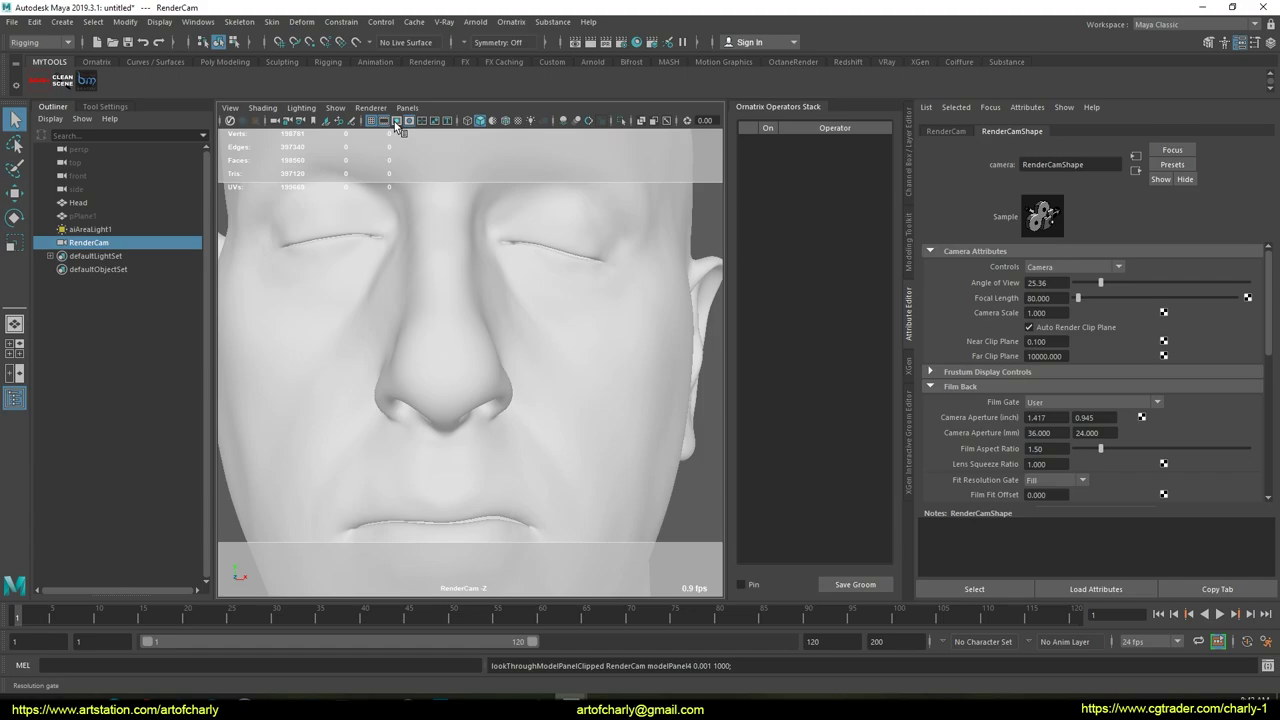
pyautogui.click(397, 121)
# Frame the whole head from the front in the RenderCam view and deselect it.
pyautogui.keyDown('alt'); pyautogui.moveTo(500, 400); pyautogui.dragTo(425, 266, button='right'); pyautogui.keyUp('alt')
pyautogui.keyDown('alt'); pyautogui.moveTo(488, 334); pyautogui.dragTo(501, 304, button='middle'); pyautogui.keyUp('alt')
pyautogui.keyDown('alt'); pyautogui.moveTo(503, 314); pyautogui.dragTo(518, 368, button='right'); pyautogui.keyUp('alt')
pyautogui.keyDown('alt'); pyautogui.moveTo(510, 344); pyautogui.dragTo(511, 359, button='middle'); pyautogui.keyUp('alt')
pyautogui.moveTo(511, 359)
pyautogui.keyDown('alt'); pyautogui.mouseDown()
pyautogui.moveTo(506, 316)
pyautogui.moveTo(507, 347)
pyautogui.mouseUp(); pyautogui.keyUp('alt')
pyautogui.click(517, 363)
pyautogui.press('f')
pyautogui.click(601, 331)
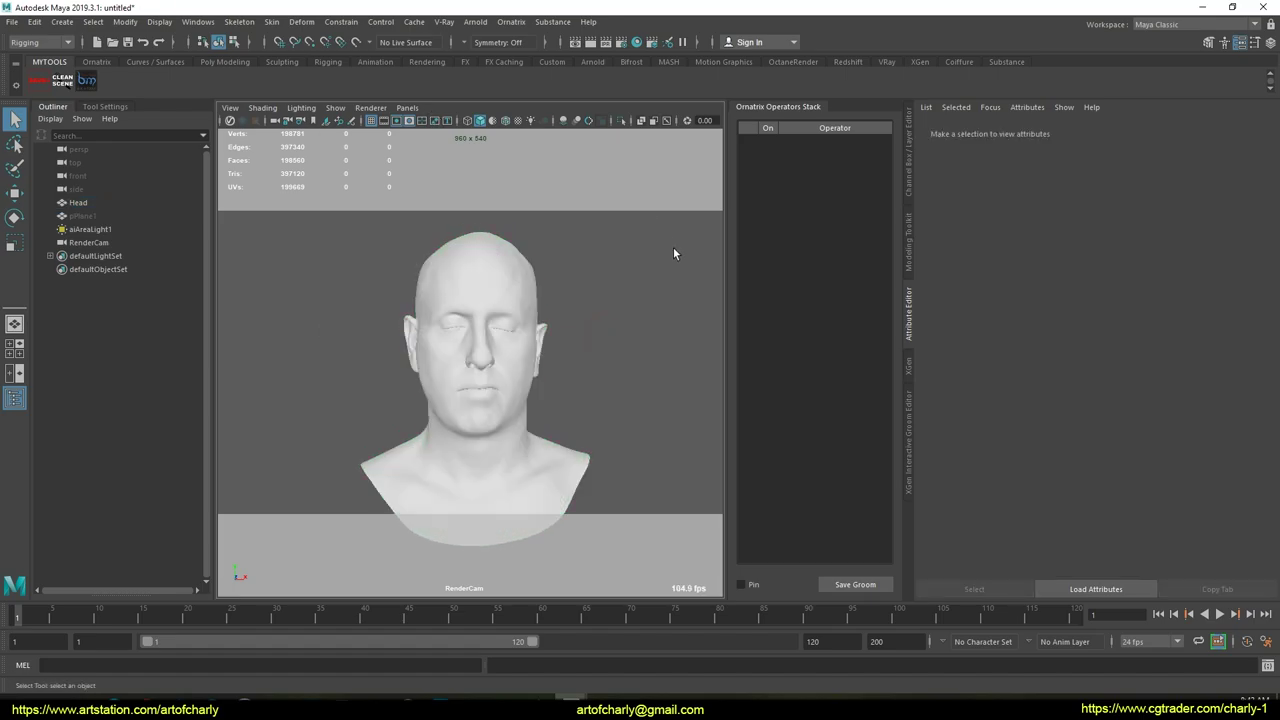
# Switch the viewport renderer to Arnold and set the area light's exposure to 10.
pyautogui.click(385, 109)
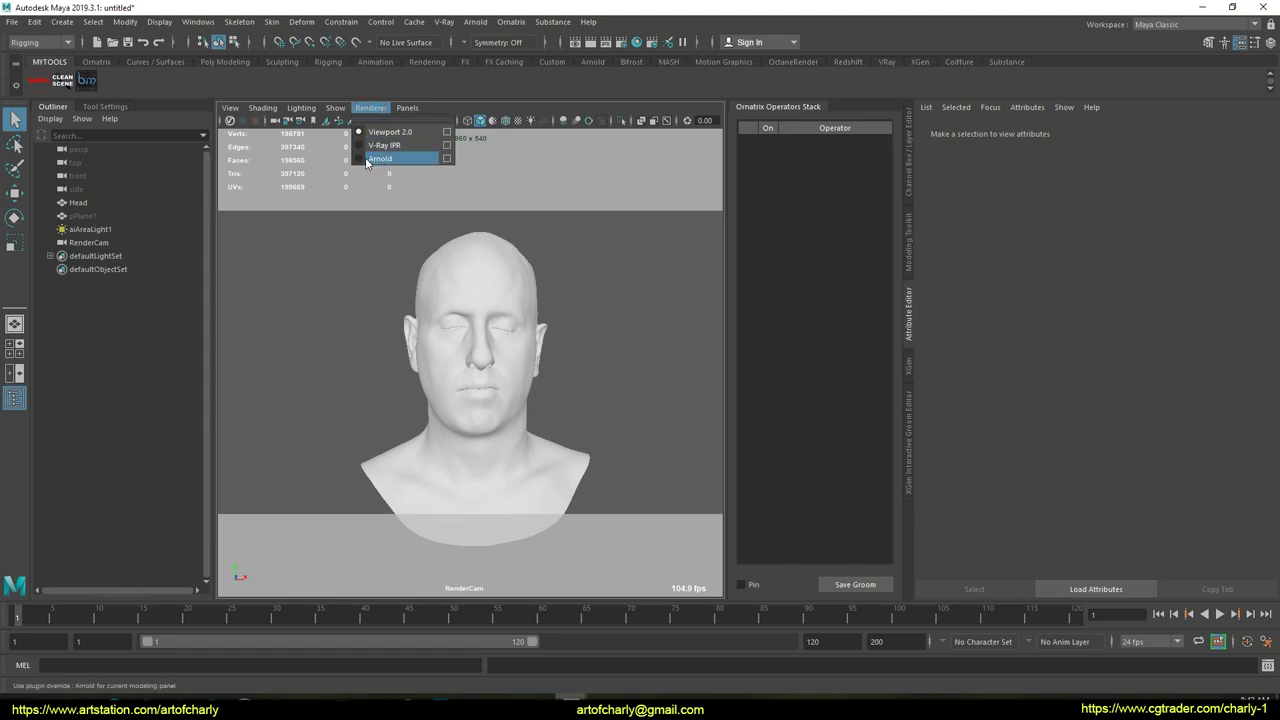
pyautogui.click(380, 159)
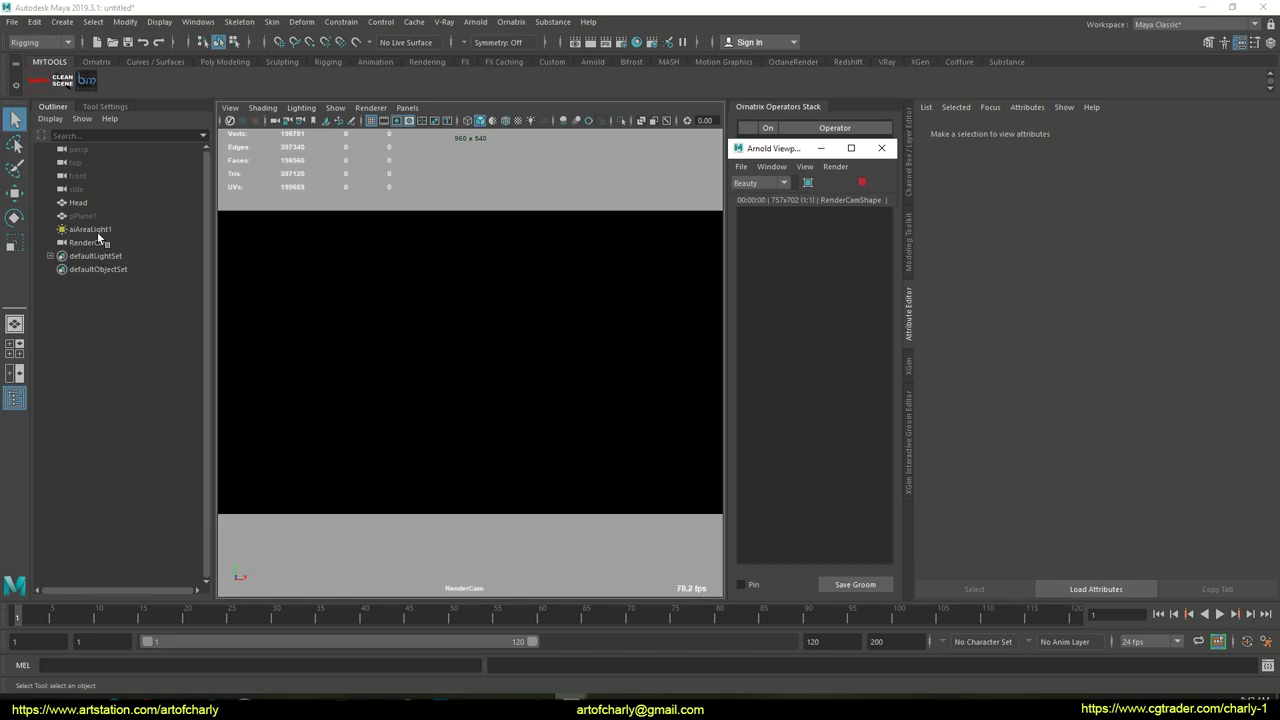
pyautogui.click(96, 232)
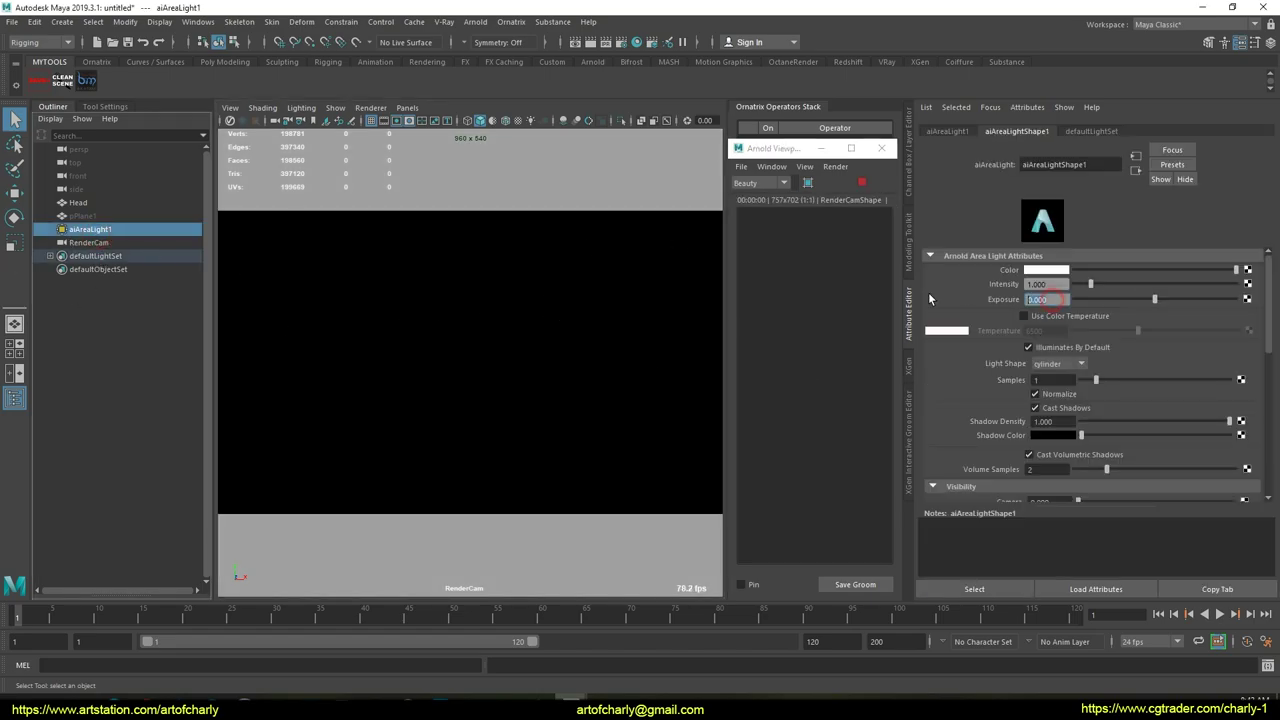
pyautogui.write('10')
pyautogui.press('Return')
# Assign a new aiStandardSurface material to the head and deselect it.
pyautogui.click(480, 276)
pyautogui.moveTo(480, 276); pyautogui.dragTo(488, 615, button='right')
pyautogui.click(466, 368)
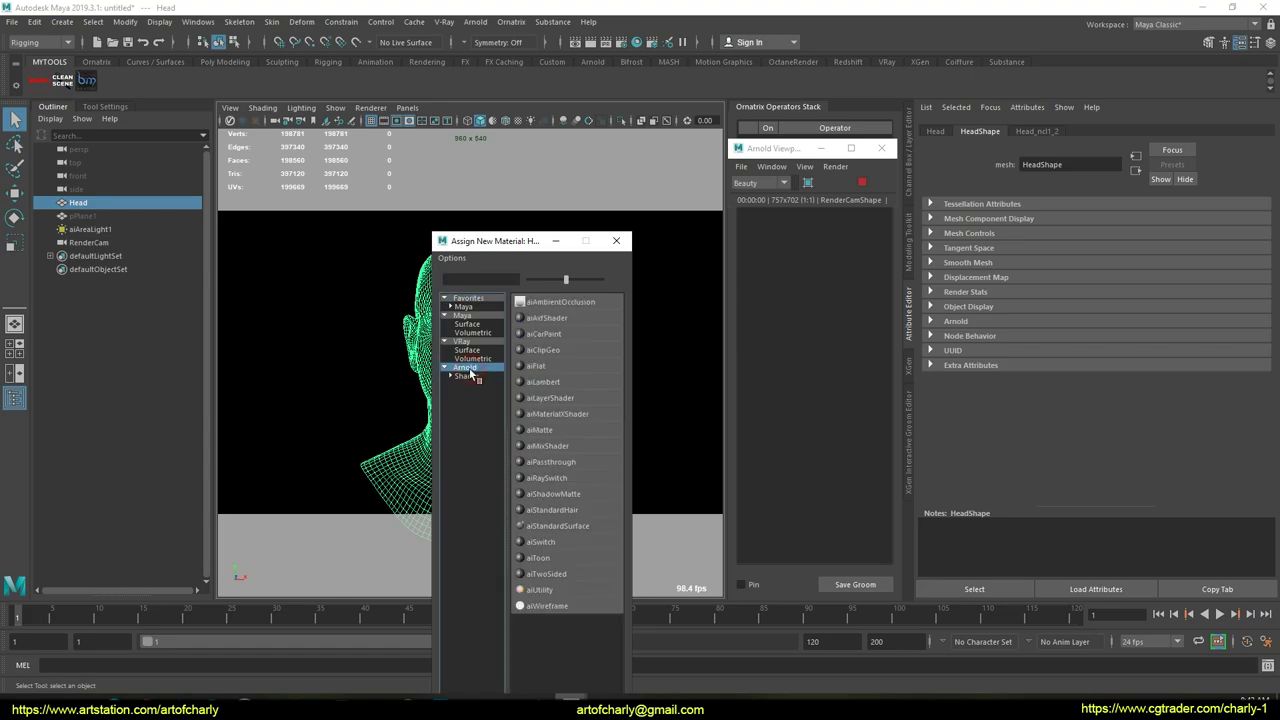
pyautogui.click(575, 527)
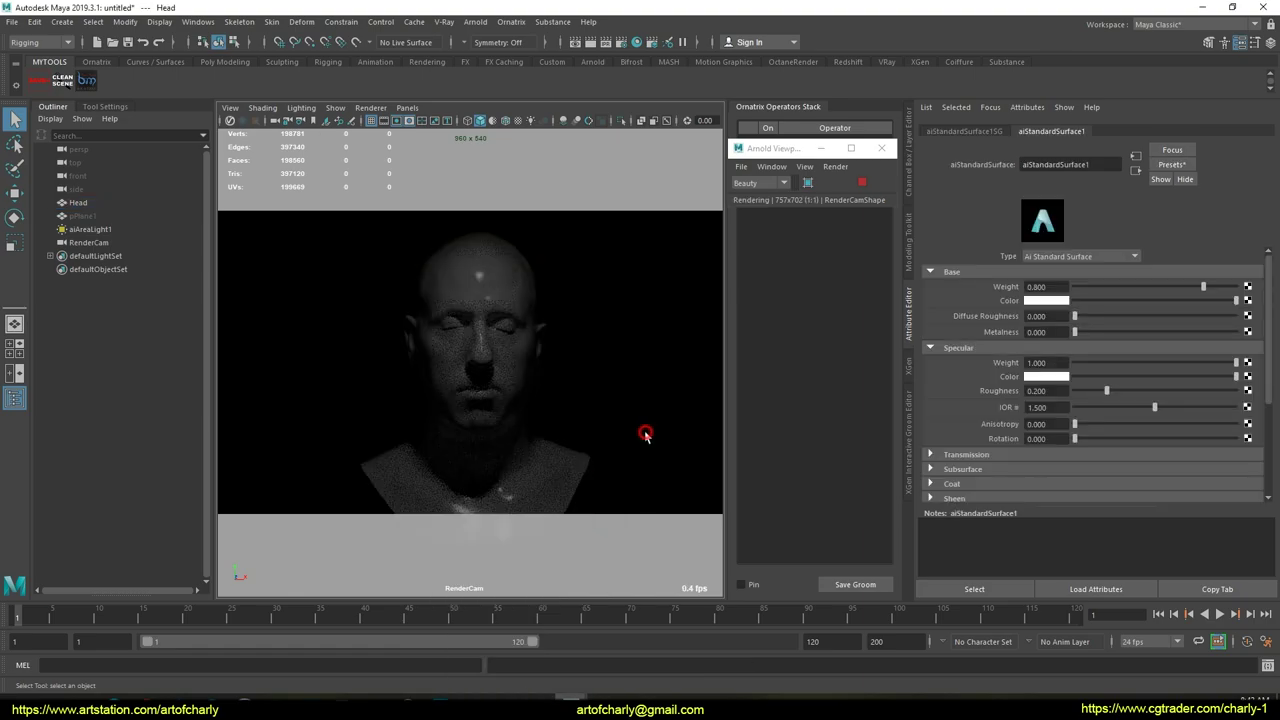
pyautogui.click(643, 430)
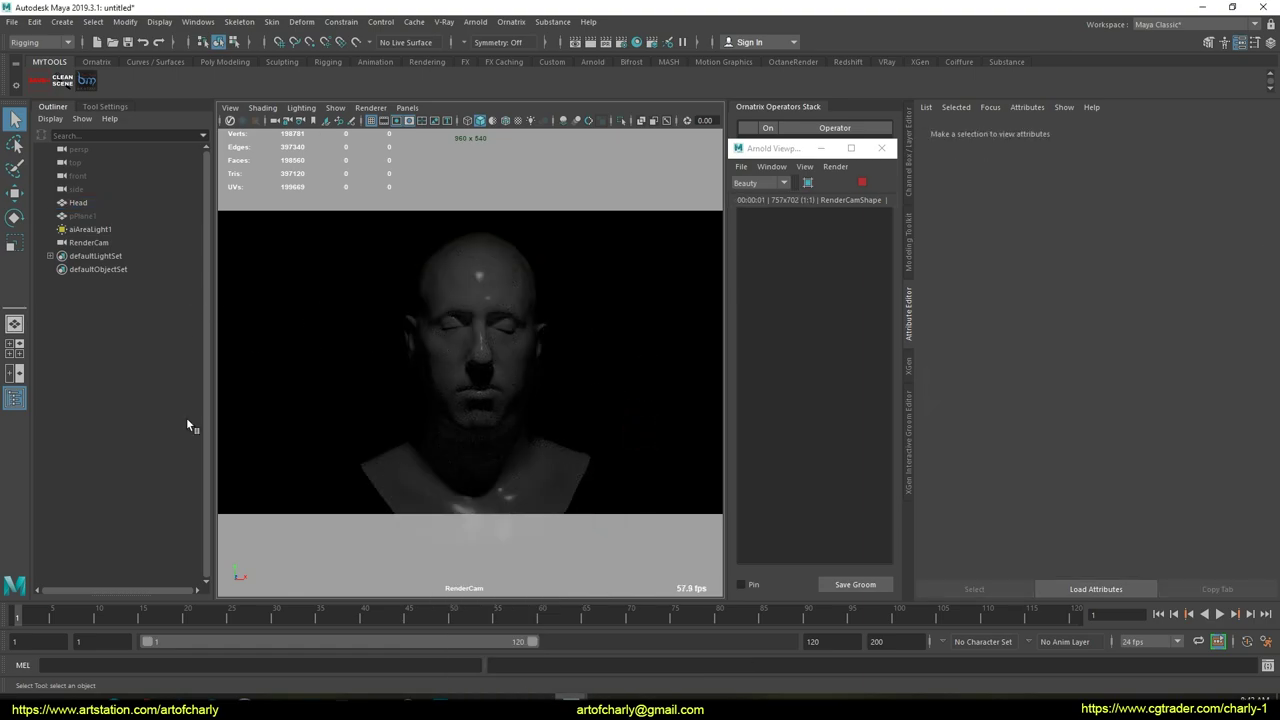
# Try area light exposures of 20, 10 and 15, then lower the exposure to about 12.86.
pyautogui.click(92, 229)
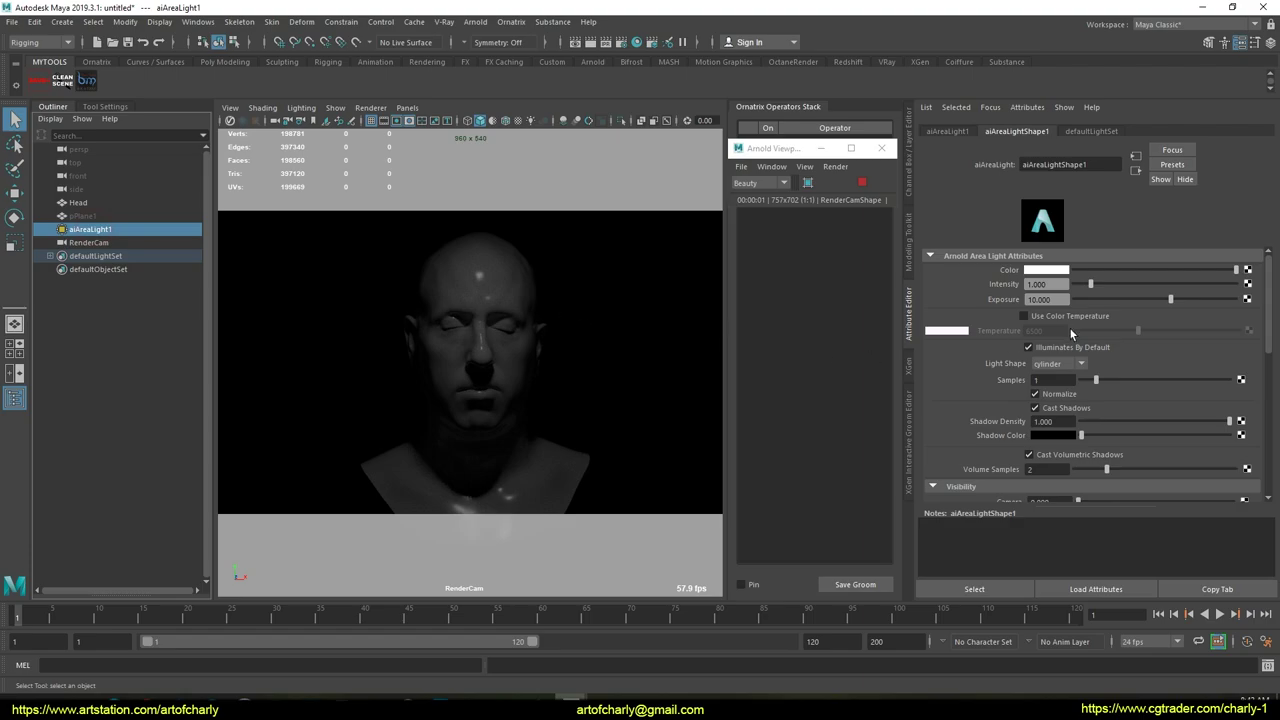
pyautogui.write('20')
pyautogui.press('Return')
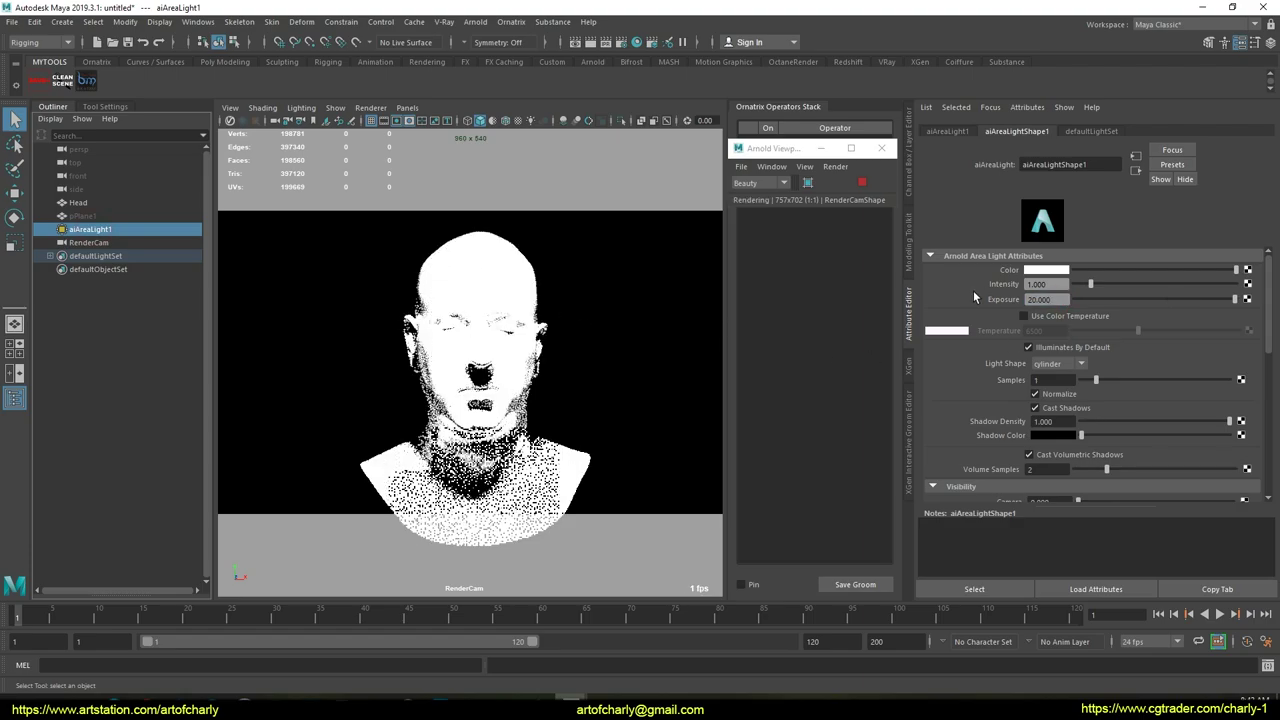
pyautogui.moveTo(1060, 296); pyautogui.dragTo(962, 280)
pyautogui.write('10')
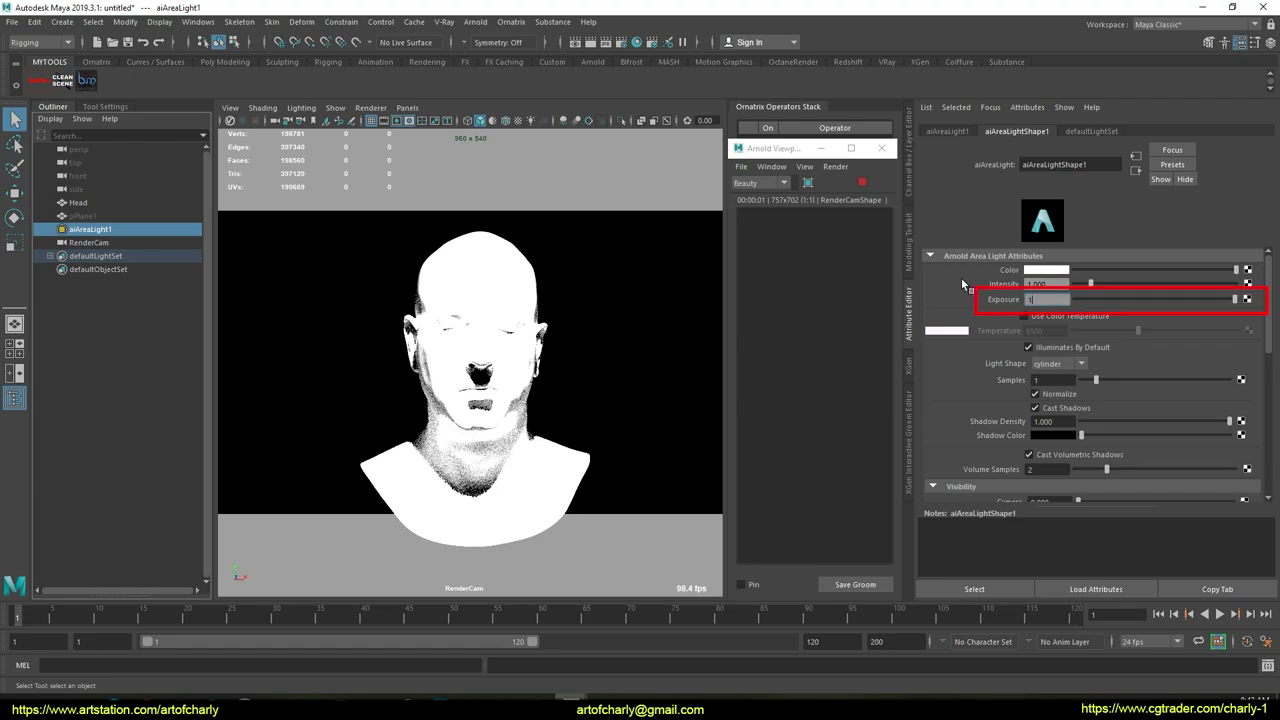
pyautogui.press('Return')
pyautogui.write('15')
pyautogui.press('Return')
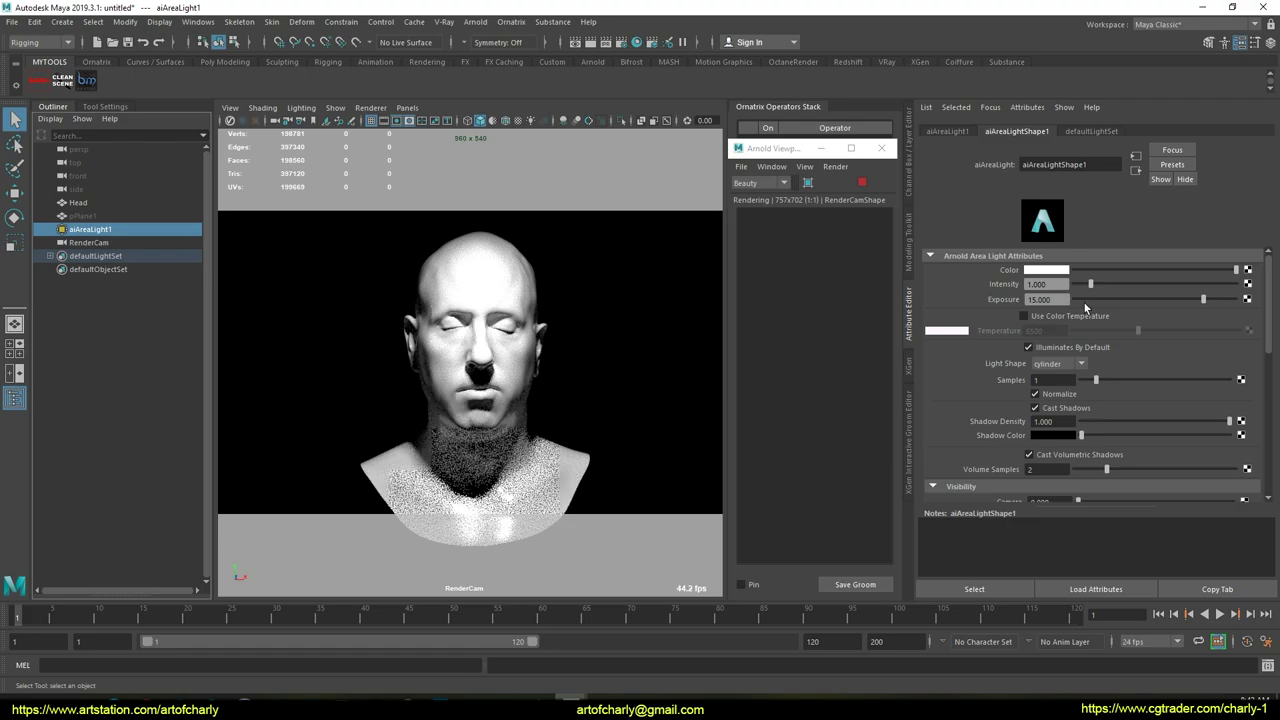
pyautogui.moveTo(1203, 299); pyautogui.dragTo(1187, 299)
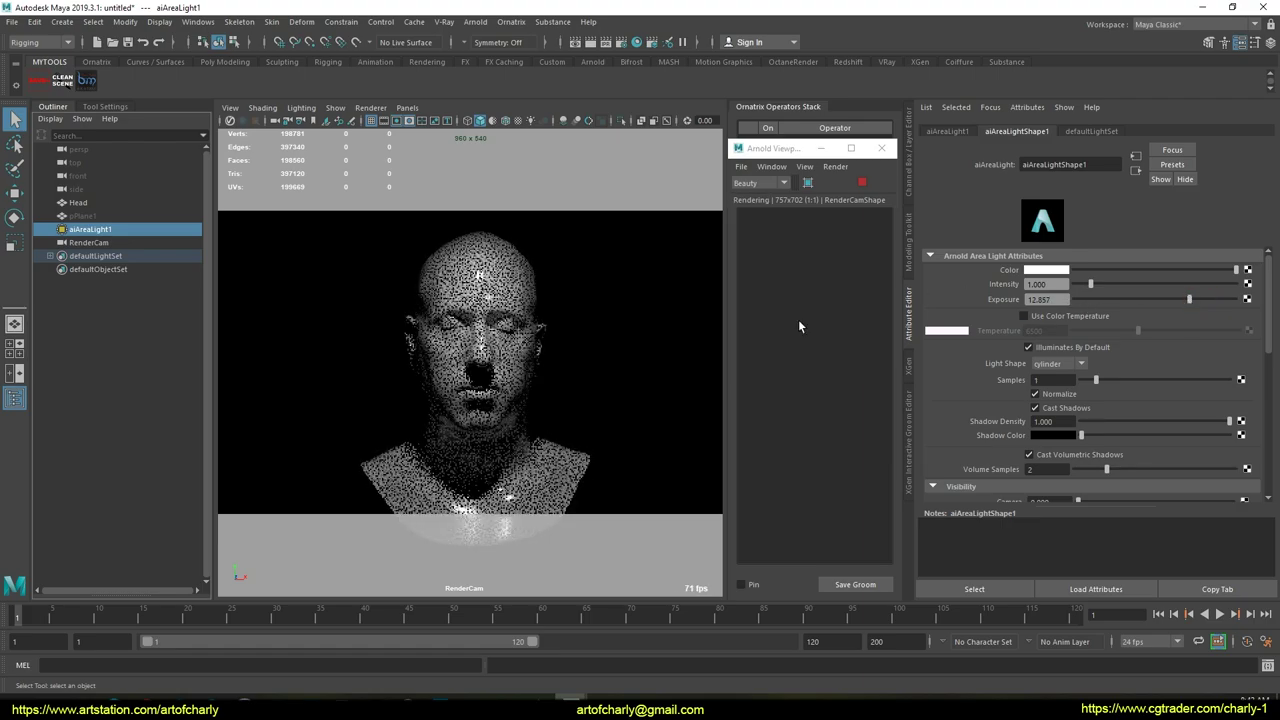
pyautogui.click(657, 349)
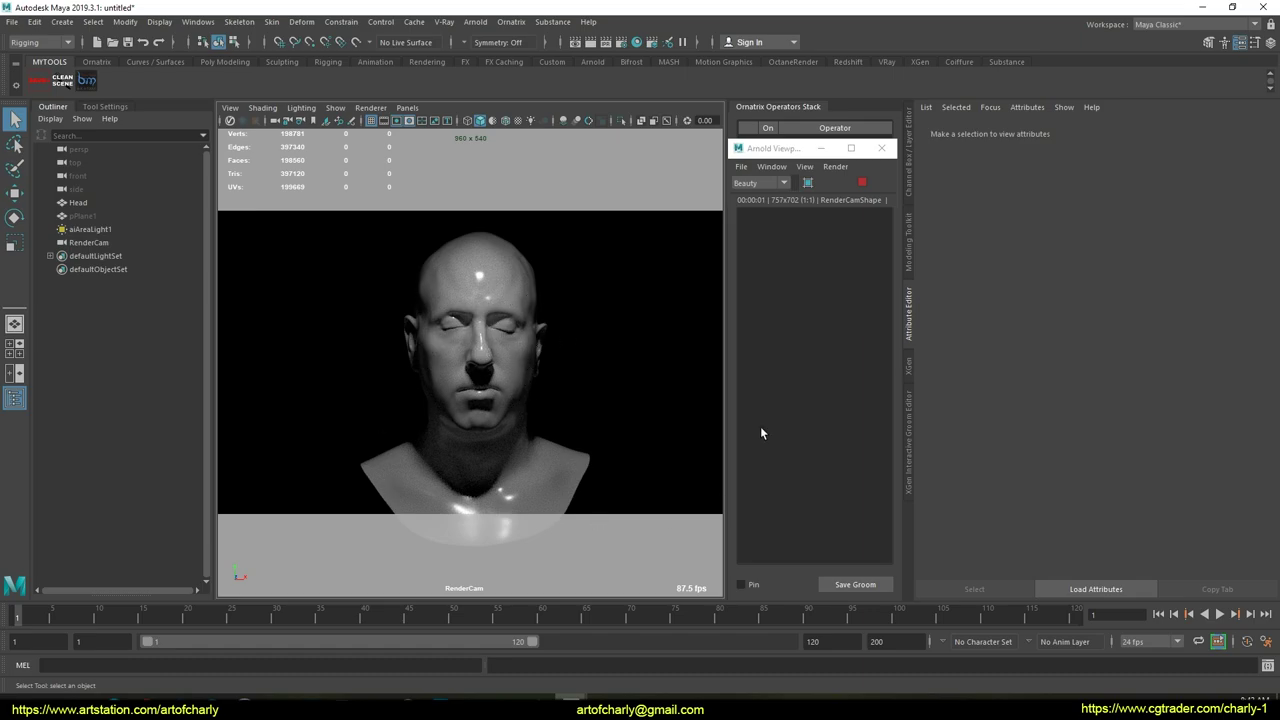
# Stop the Arnold viewport render and graph the head's aiStandardSurface network in Hypershade.
pyautogui.click(862, 182)
pyautogui.click(636, 43)
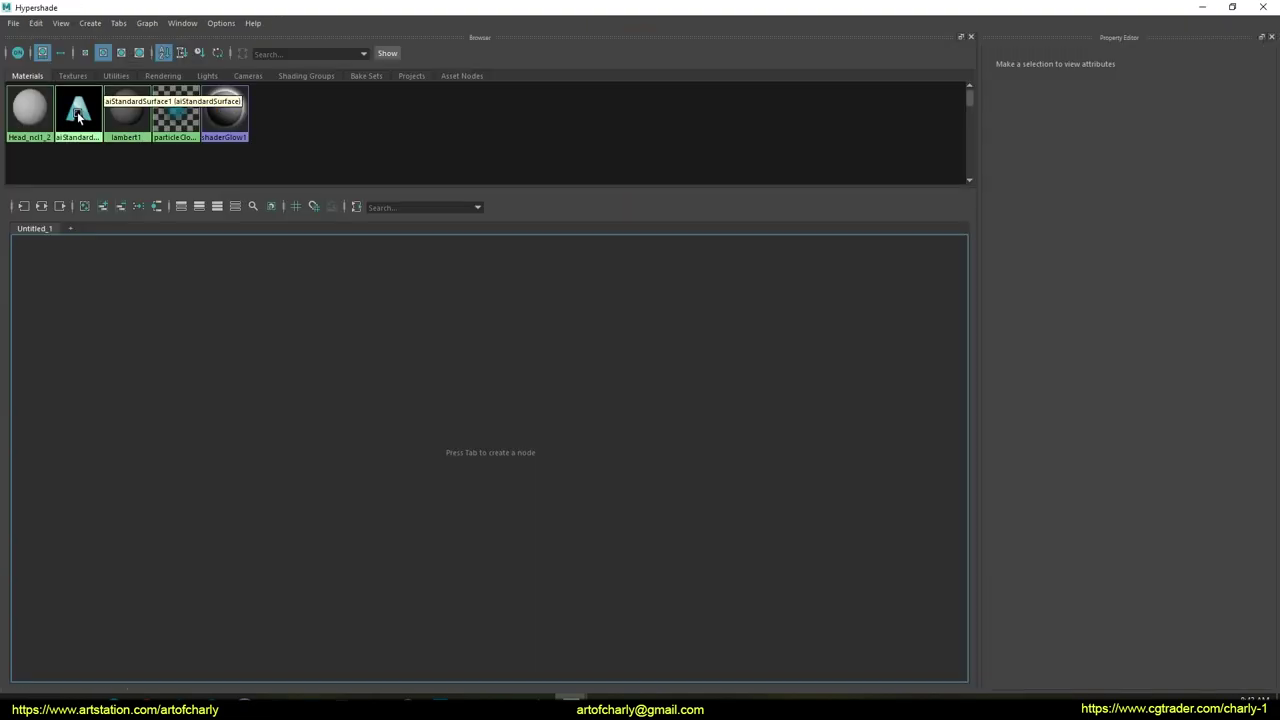
pyautogui.rightClick(79, 116)
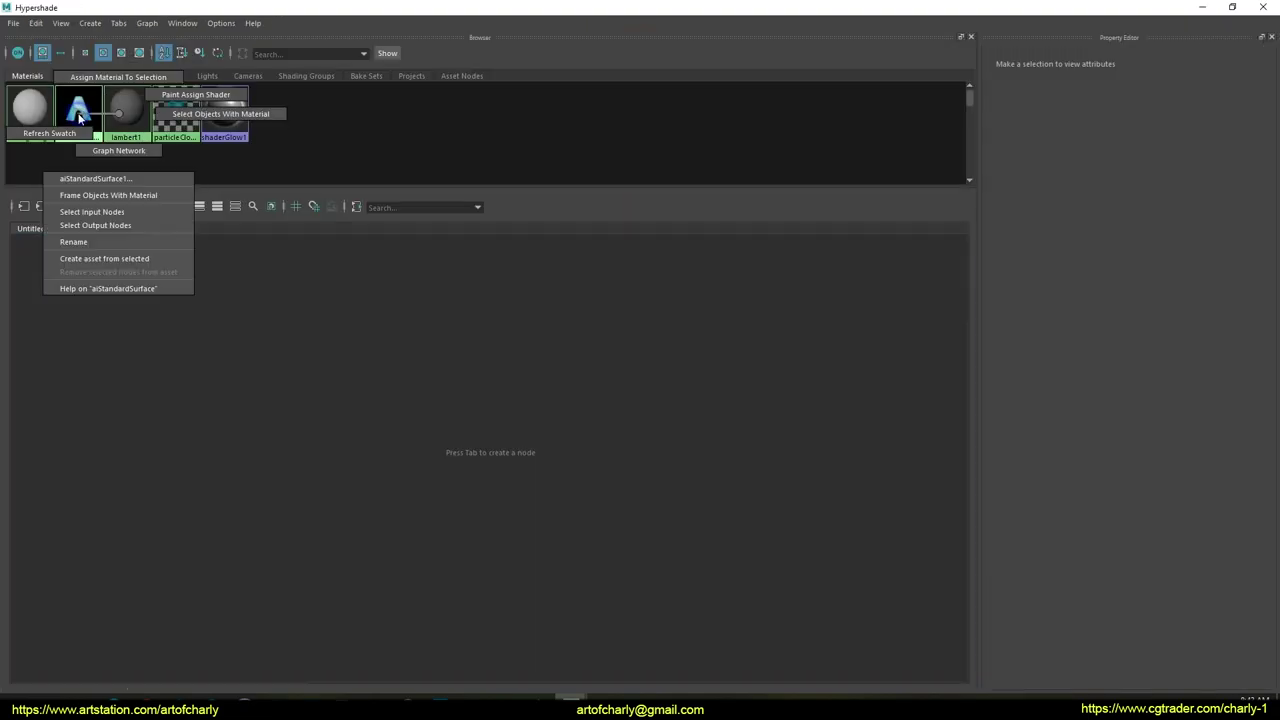
pyautogui.click(118, 146)
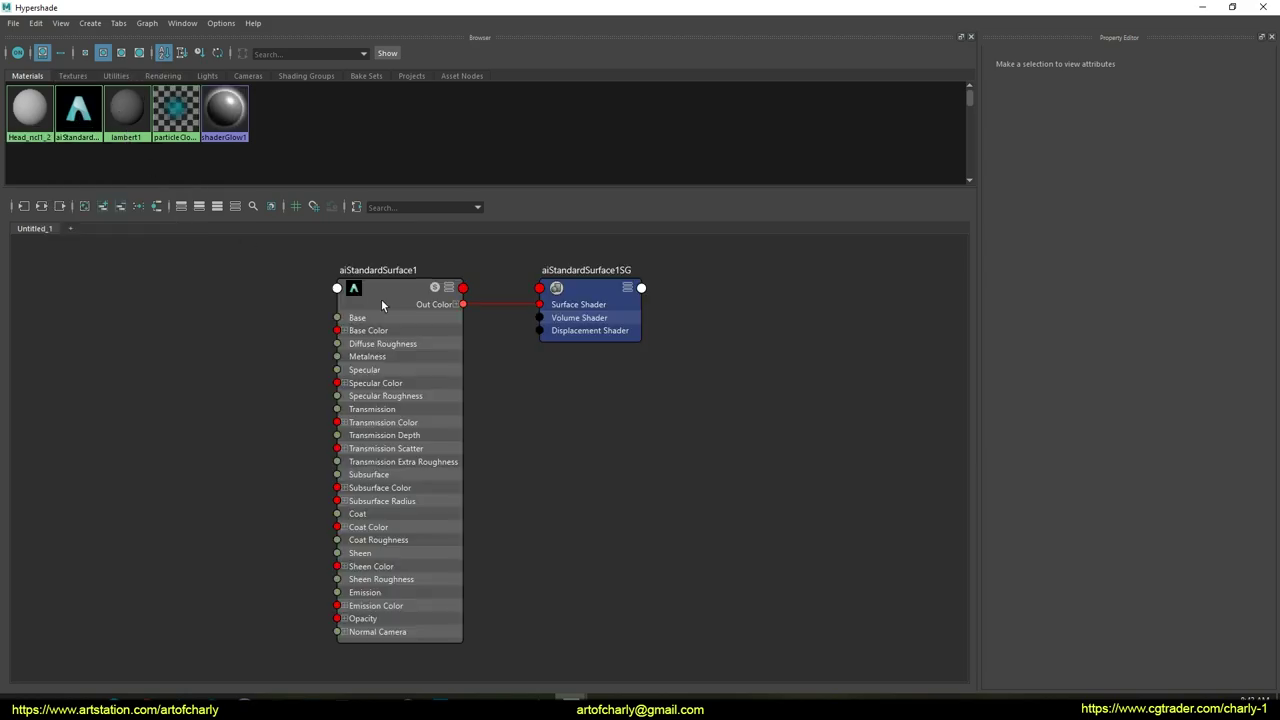
# Rename the aiStandardSurface material as head and make room beside its node in the graph.
pyautogui.click(79, 110)
pyautogui.doubleClick(1181, 66)
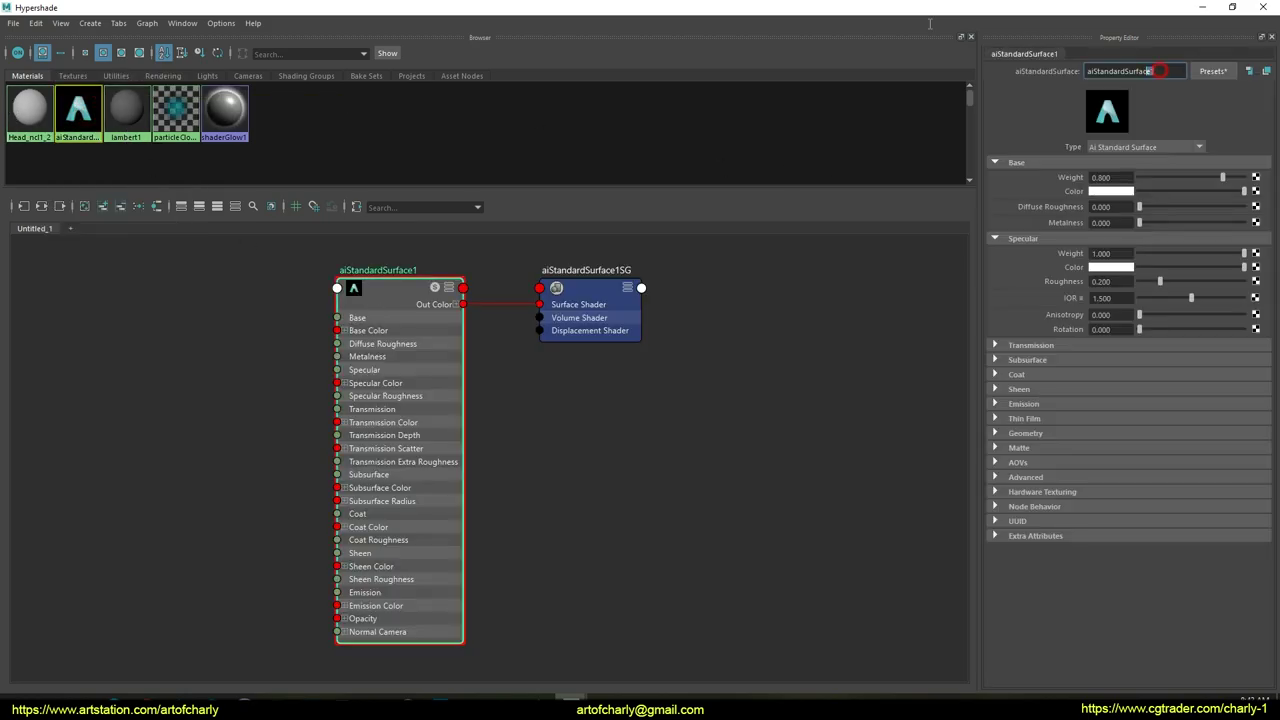
pyautogui.write('head')
pyautogui.press('Return')
pyautogui.click(840, 531)
pyautogui.keyDown('alt'); pyautogui.moveTo(553, 433); pyautogui.dragTo(715, 430, button='middle'); pyautogui.keyUp('alt')
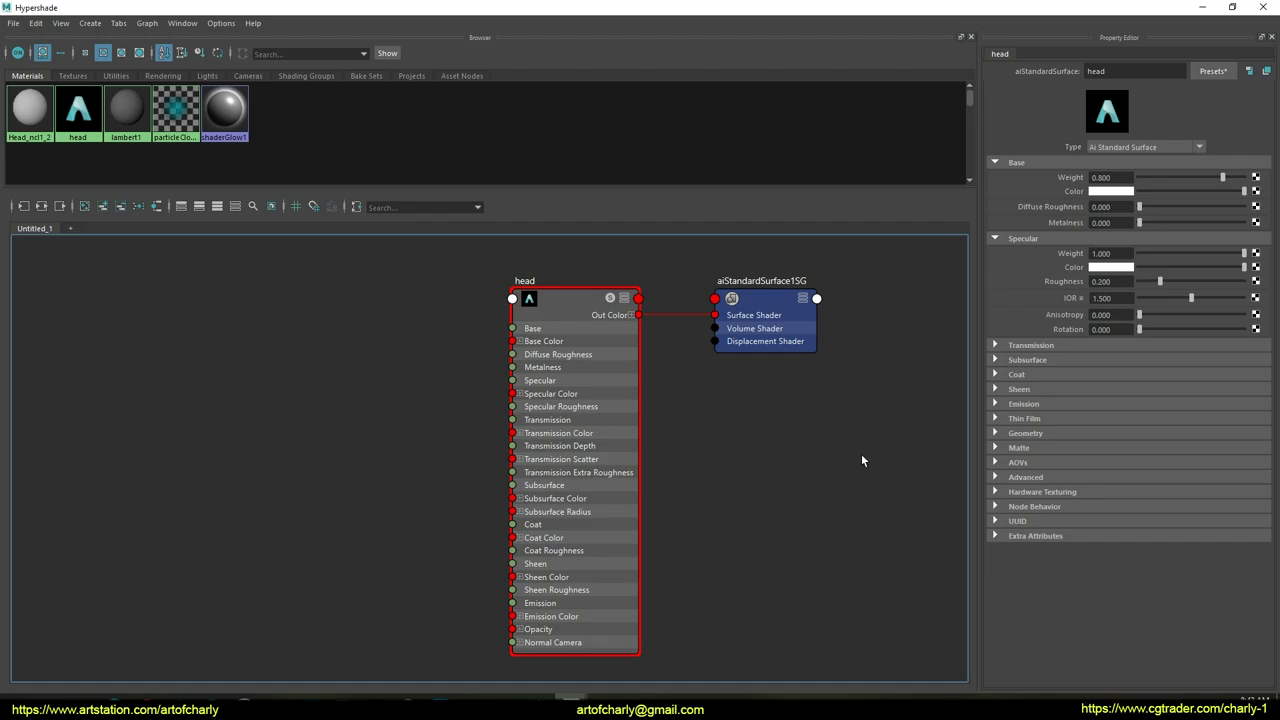
pyautogui.keyDown('alt'); pyautogui.moveTo(387, 418); pyautogui.dragTo(441, 399, button='middle'); pyautogui.keyUp('alt')
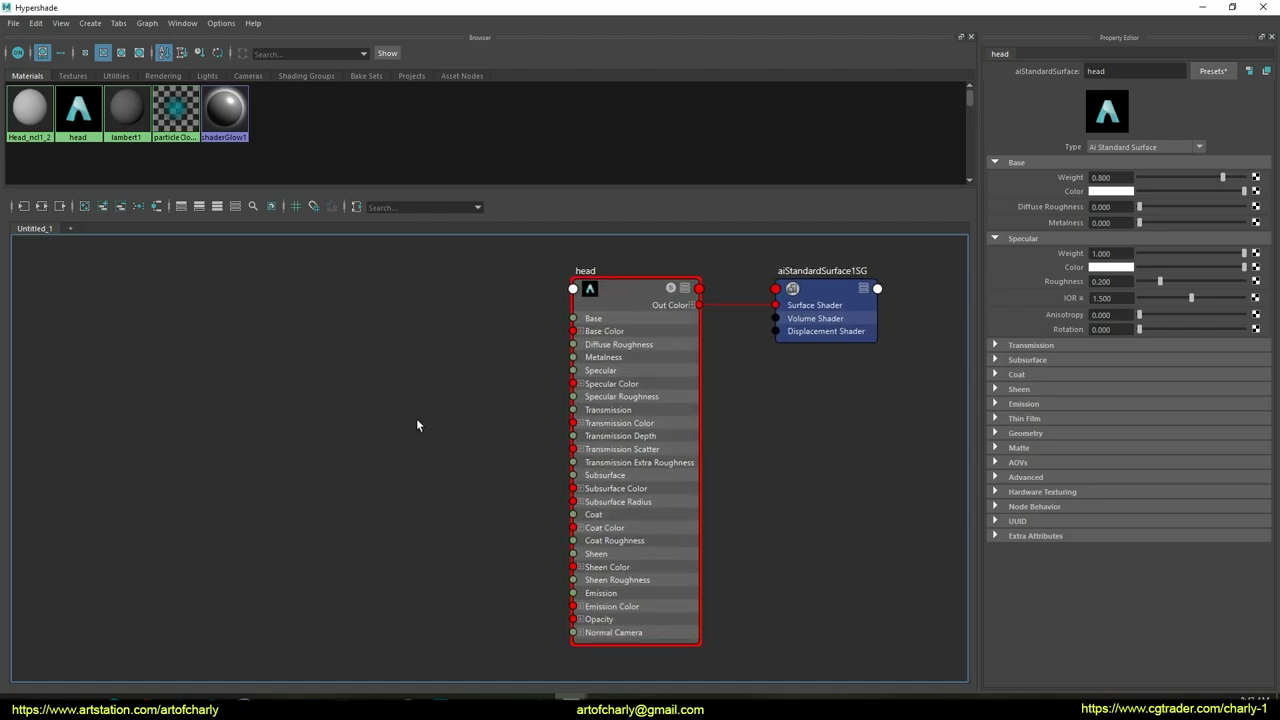
# Add an aiCameraProjection node beside the head shader and link it to RenderCamShape.
pyautogui.press('Tab')
pyautogui.write('aicame')
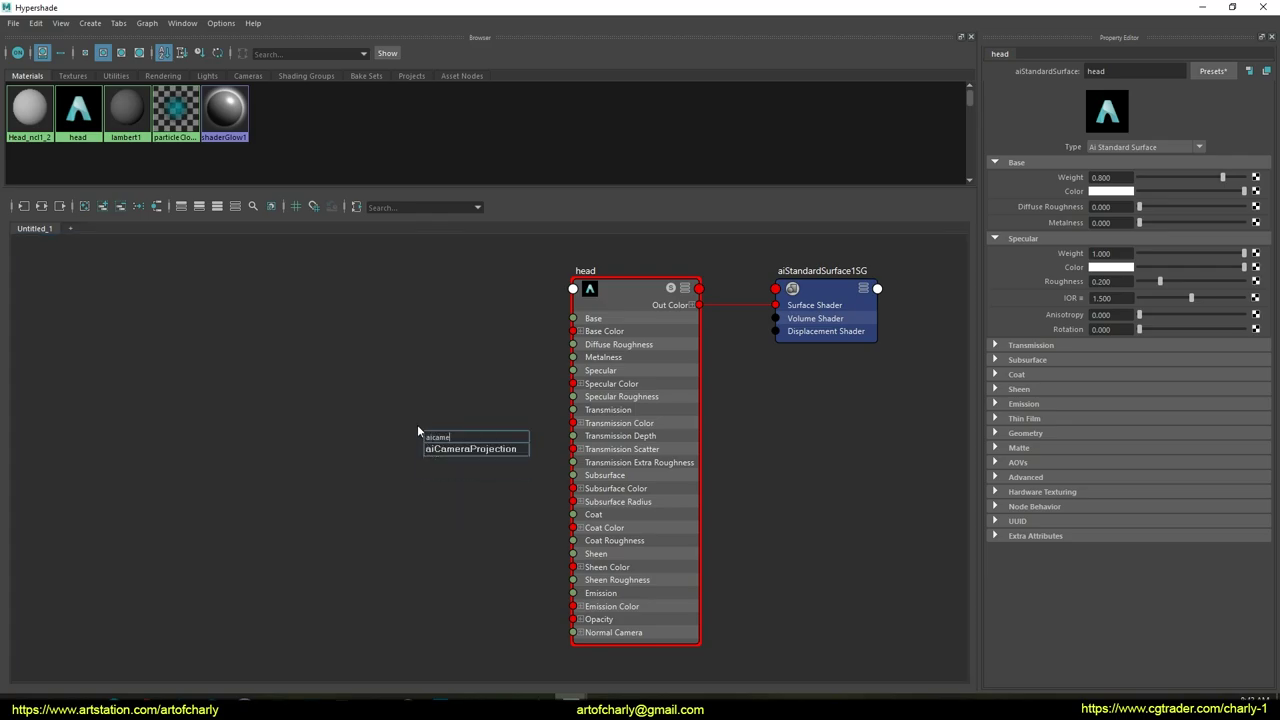
pyautogui.click(480, 448)
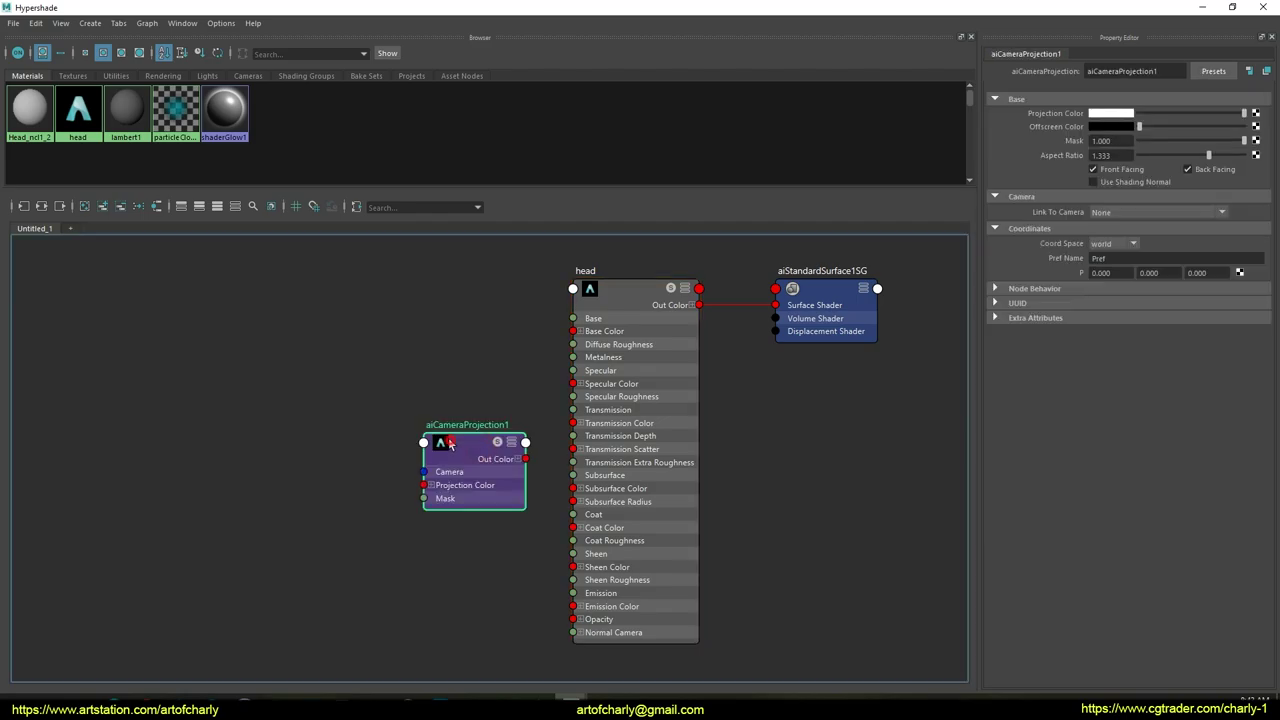
pyautogui.moveTo(465, 440); pyautogui.dragTo(387, 388)
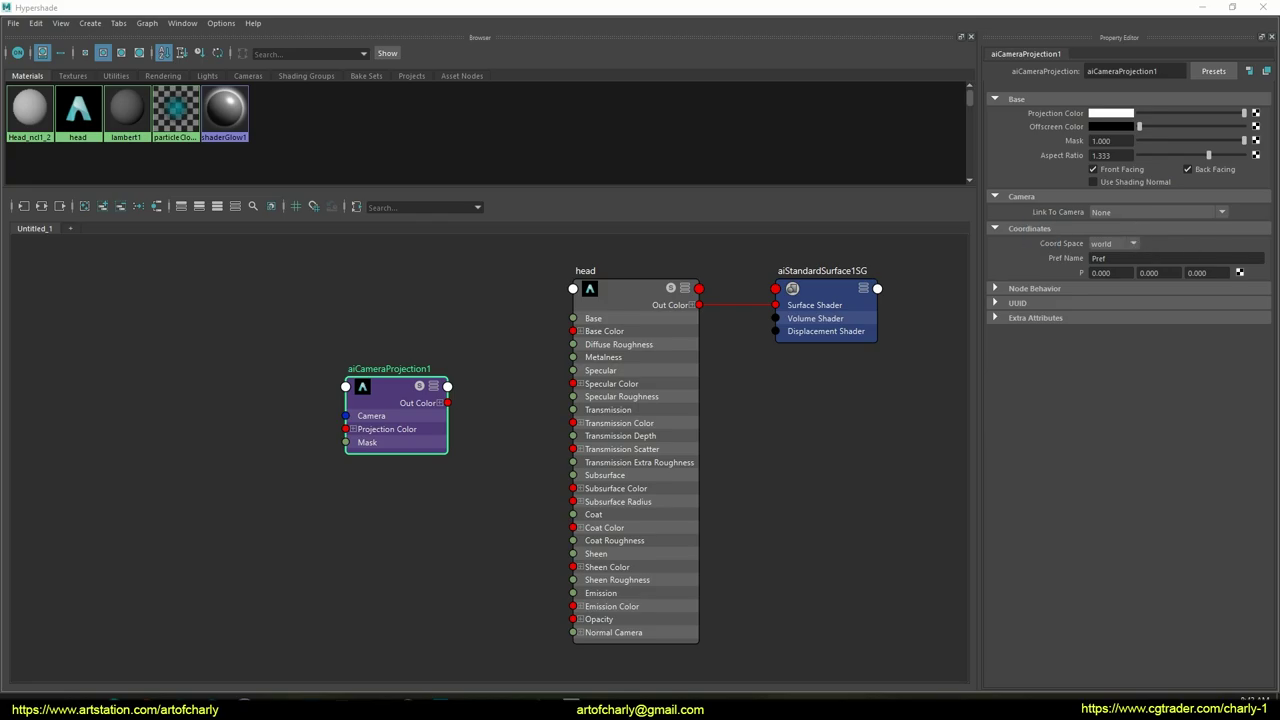
pyautogui.click(1141, 211)
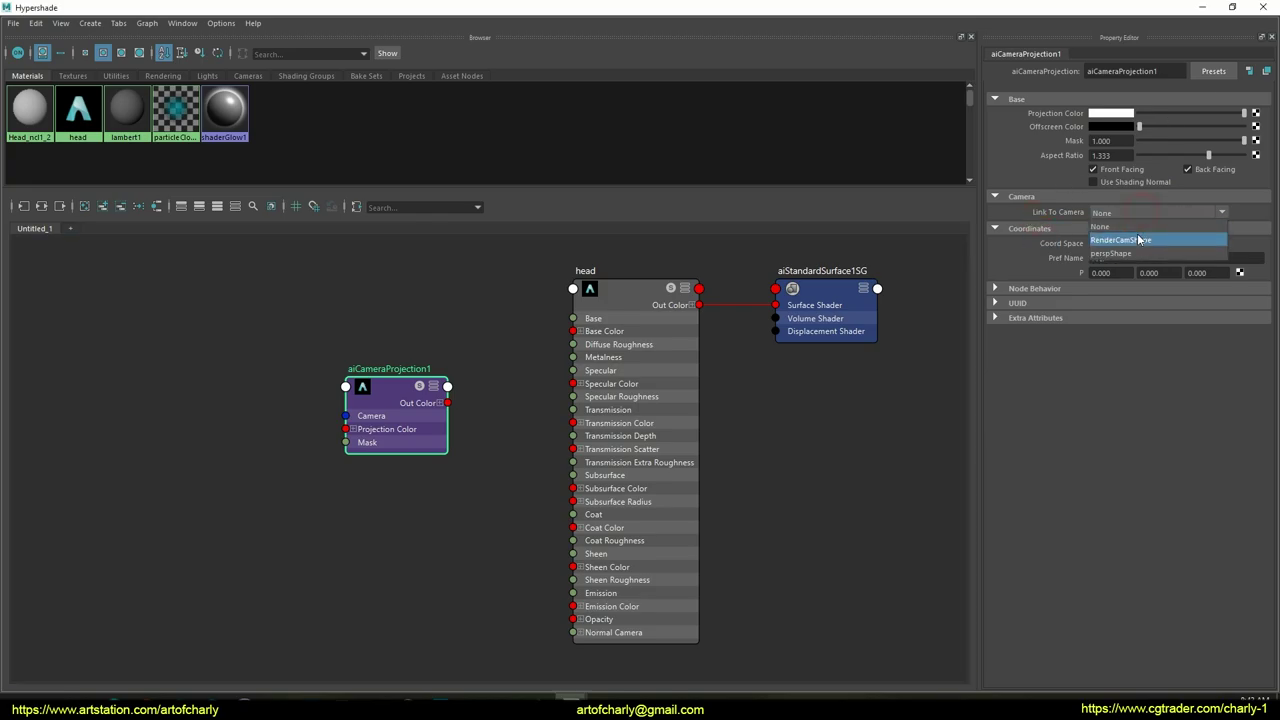
pyautogui.click(1135, 241)
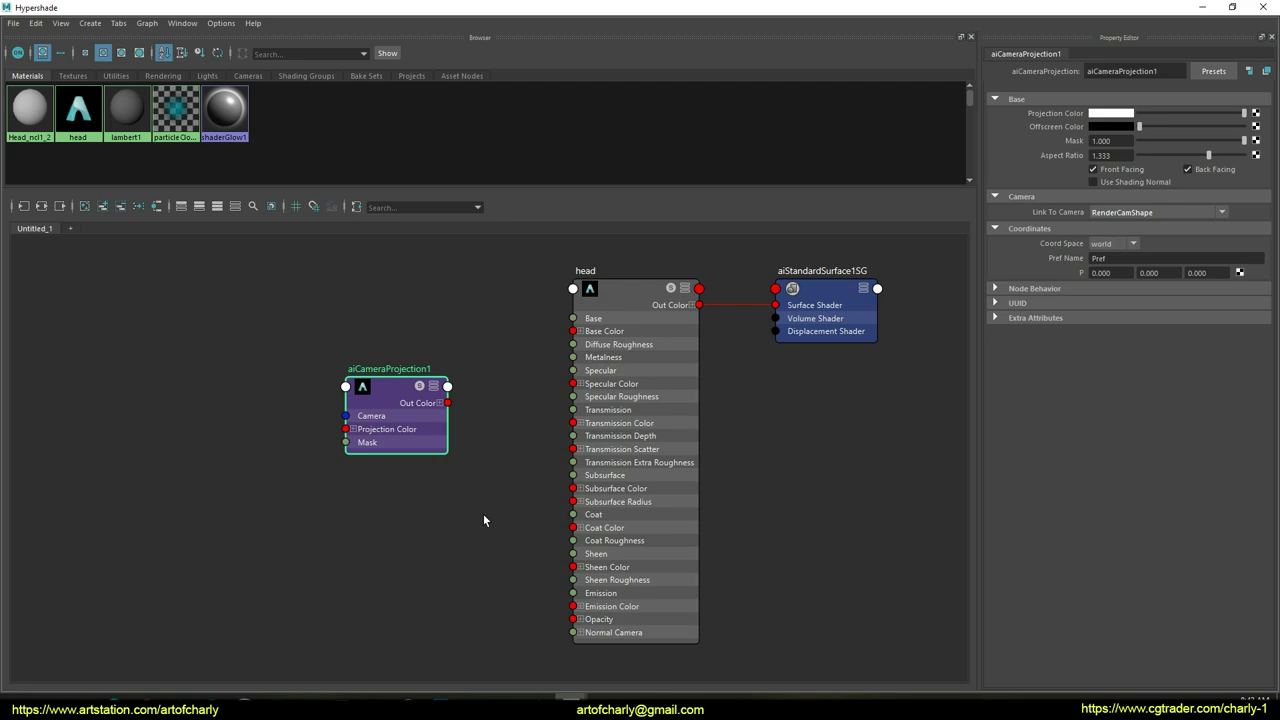
# Connect the camera projection's Out Color to the head shader's Base Color and Subsurface Color.
pyautogui.moveTo(393, 388); pyautogui.dragTo(584, 345)
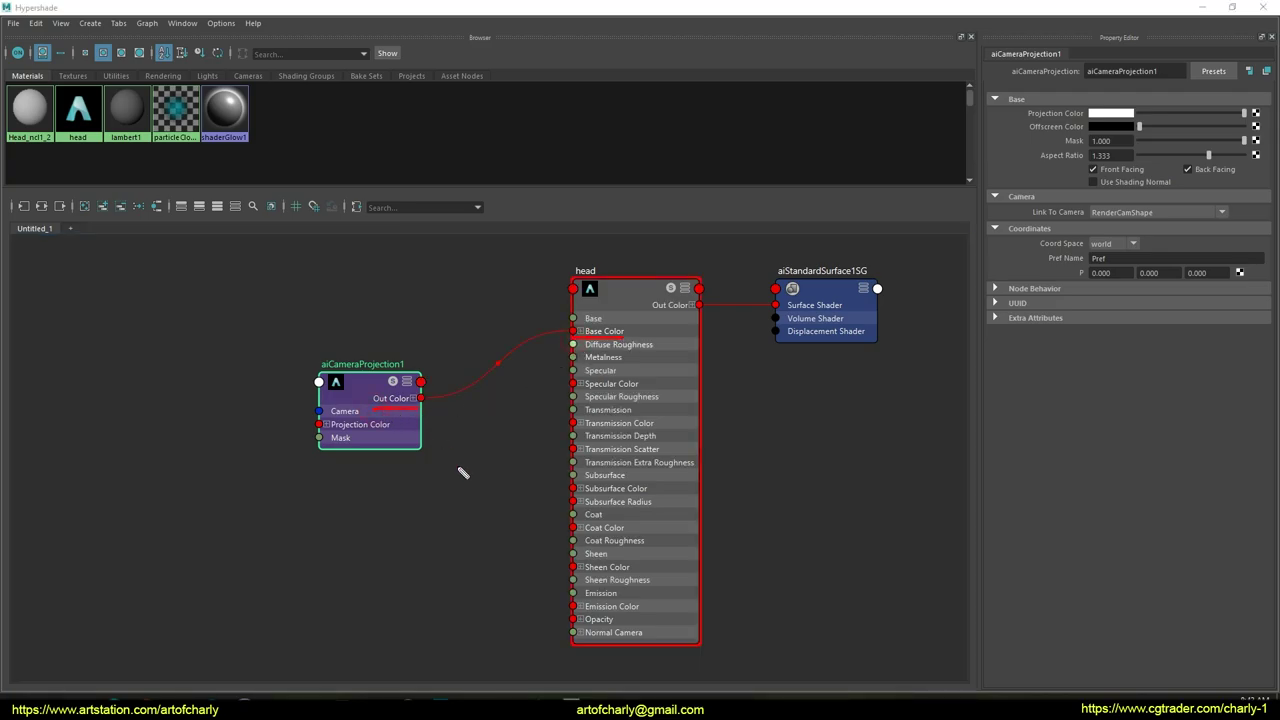
pyautogui.moveTo(421, 398); pyautogui.dragTo(443, 414)
pyautogui.moveTo(493, 475); pyautogui.dragTo(574, 489)
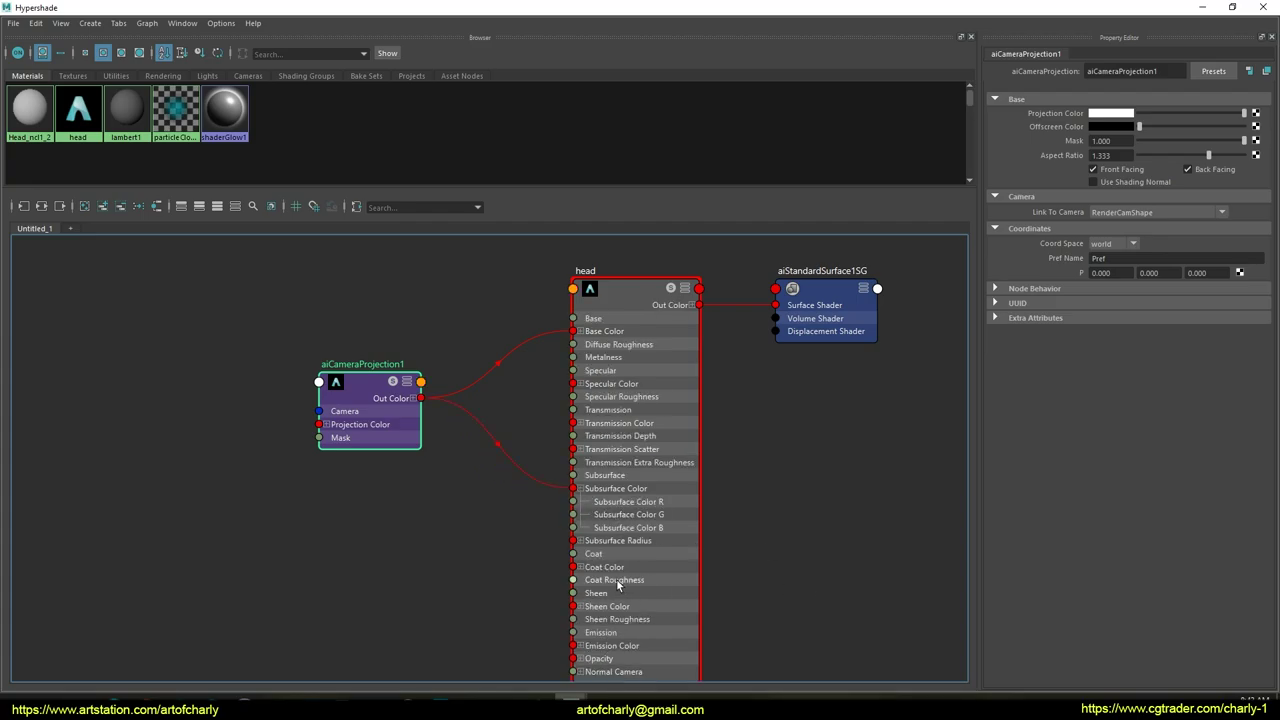
pyautogui.moveTo(433, 410); pyautogui.dragTo(574, 554)
pyautogui.scroll(-3, 403, 517)
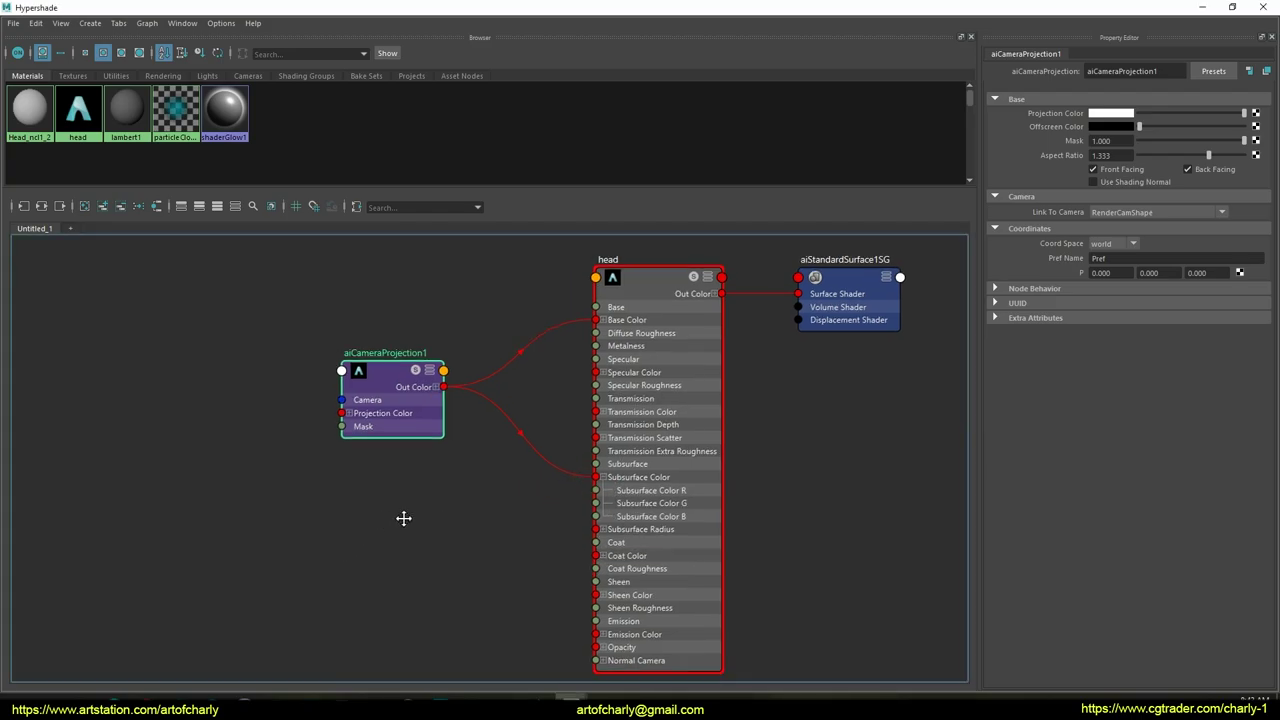
# Add an aiImage node and place it upstream of the camera projection node.
pyautogui.keyDown('alt'); pyautogui.moveTo(492, 515); pyautogui.dragTo(531, 513, button='right'); pyautogui.keyUp('alt')
pyautogui.keyDown('alt'); pyautogui.moveTo(531, 513); pyautogui.dragTo(571, 518, button='middle'); pyautogui.keyUp('alt')
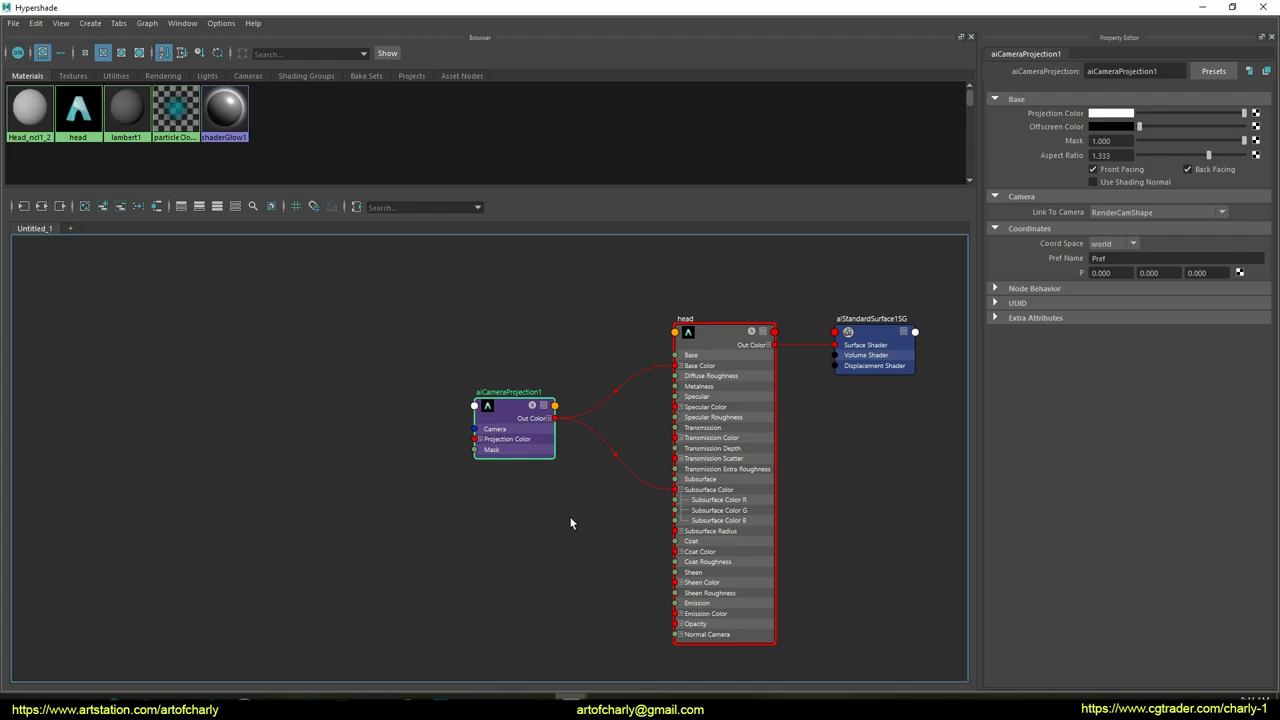
pyautogui.scroll(2, 548, 507)
pyautogui.press('Tab')
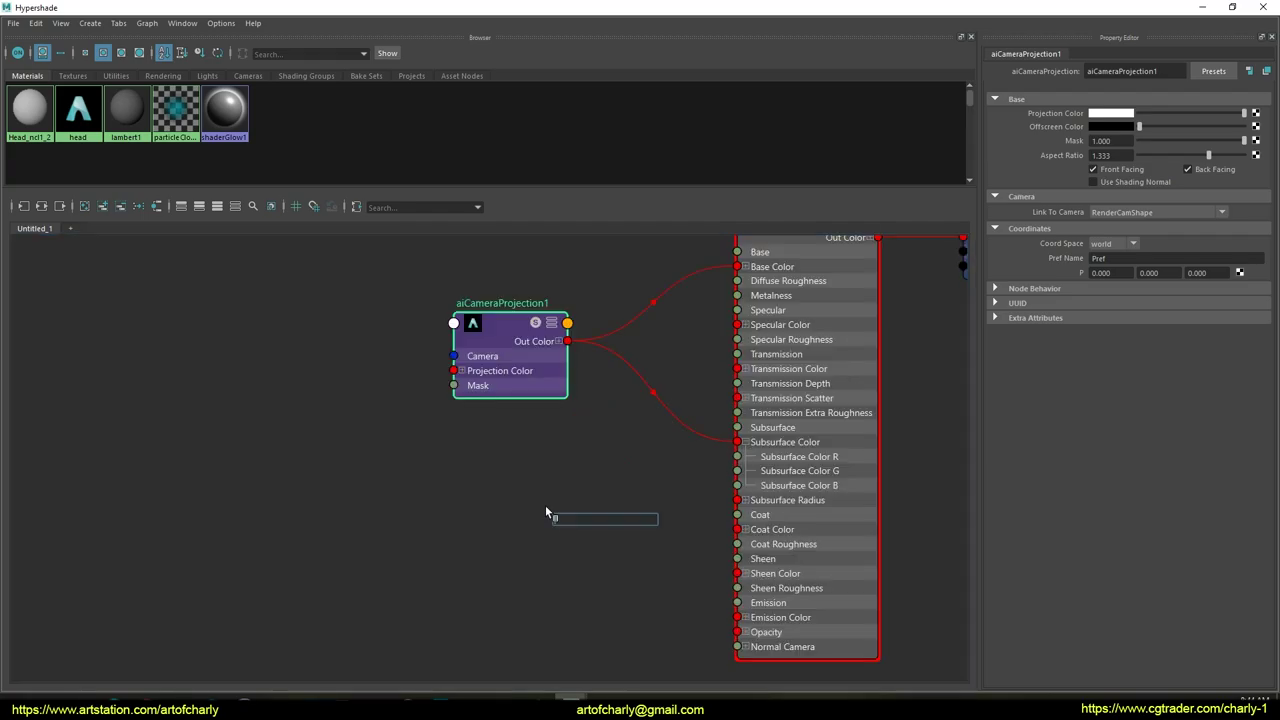
pyautogui.write('aiim')
pyautogui.click(578, 522)
pyautogui.click(586, 534)
pyautogui.moveTo(600, 520); pyautogui.dragTo(296, 334)
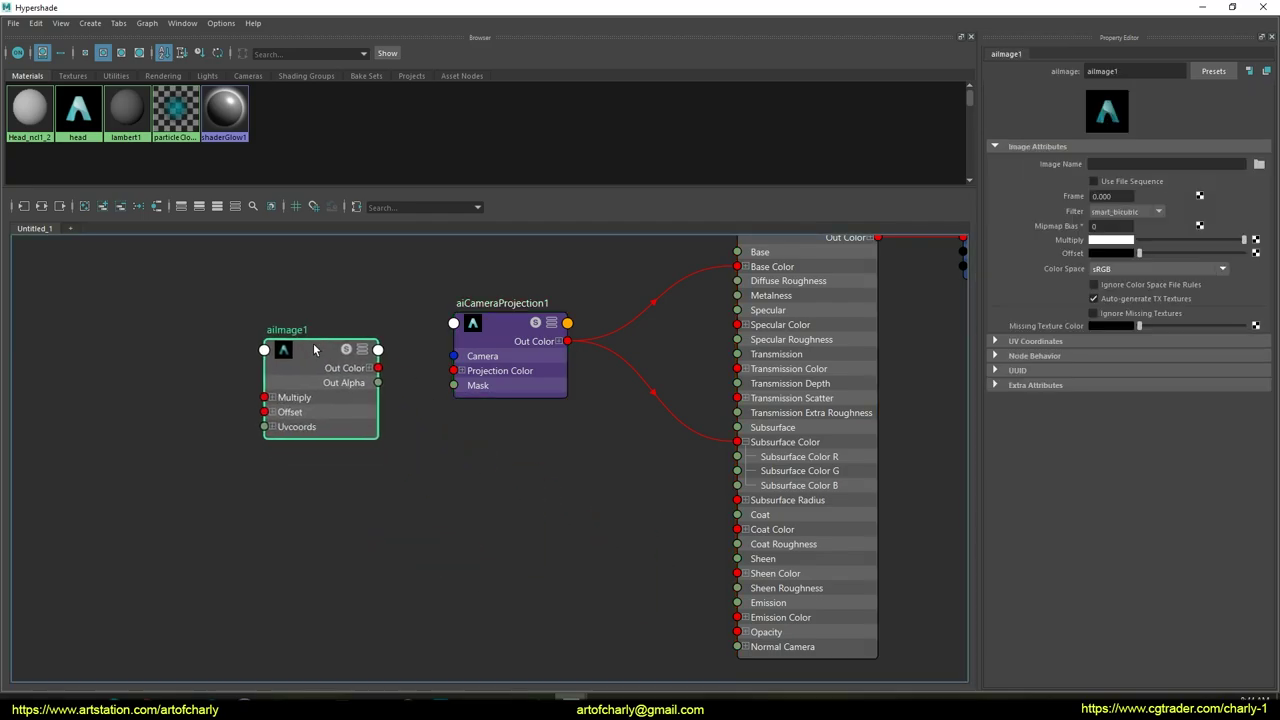
pyautogui.moveTo(314, 349); pyautogui.dragTo(317, 391)
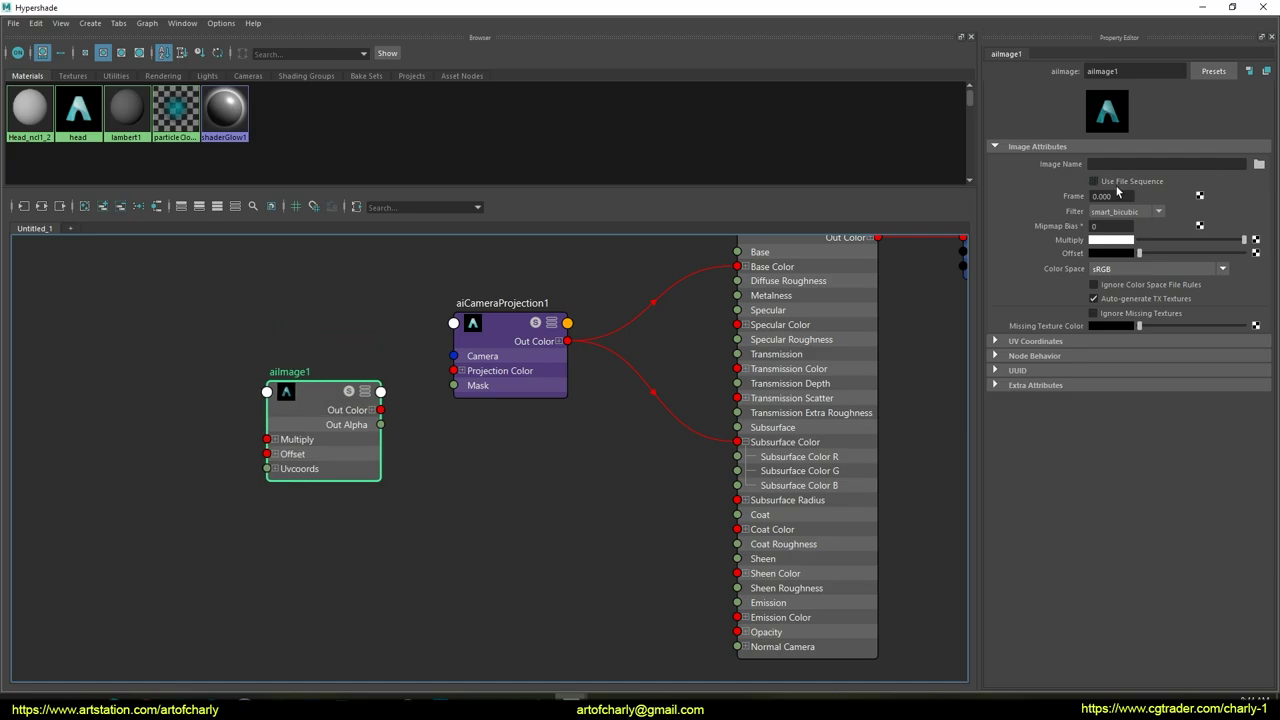
# Browse for the aiImage node's picture in the D:\BANDICAM_REC\ARNOLD_REFRACT_PICTURE\abstract_color folder.
pyautogui.click(1259, 164)
pyautogui.write('D:\\BANDICAM_REC\\ARNOLD_REFRACT_PICTURE\\abstract_color')
pyautogui.press('Return')
# Preview several abstract pictures, load pic (9).jpg into the aiImage node and connect its Out Color to the camera projection's Projection Color.
pyautogui.click(524, 233)
pyautogui.click(524, 254)
pyautogui.click(520, 286)
pyautogui.click(519, 266)
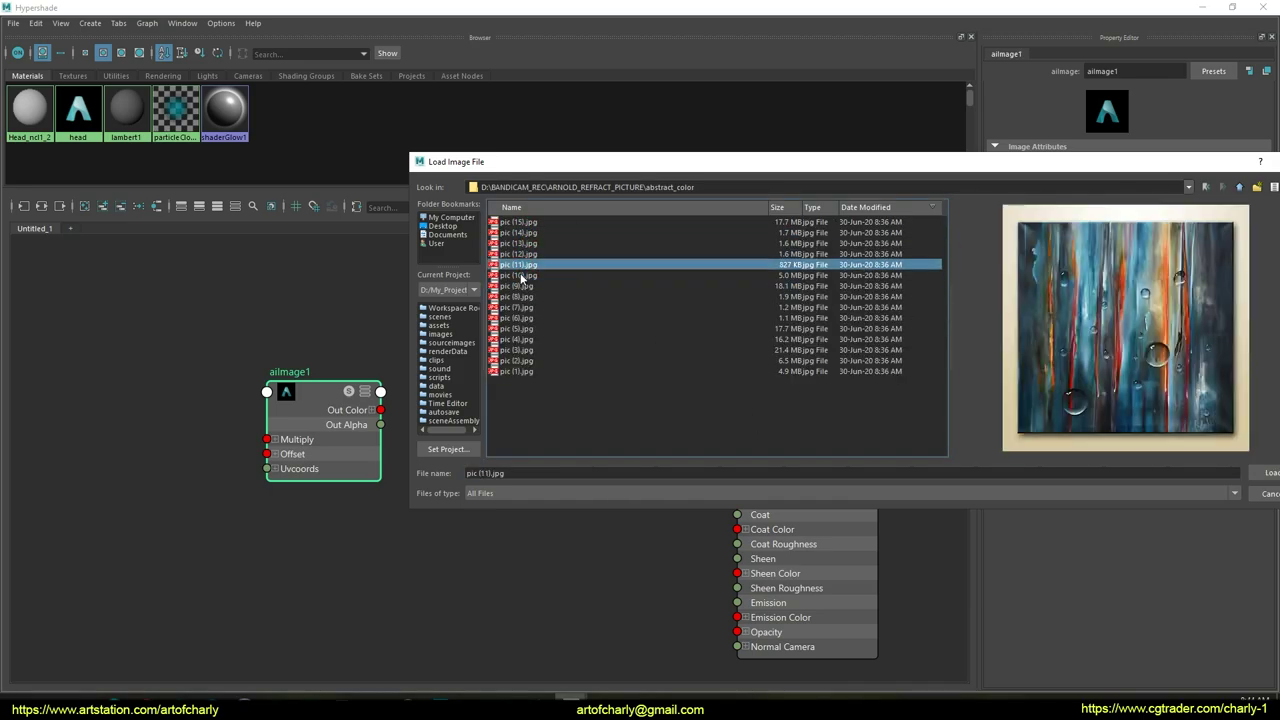
pyautogui.click(521, 276)
pyautogui.moveTo(878, 161); pyautogui.dragTo(752, 151)
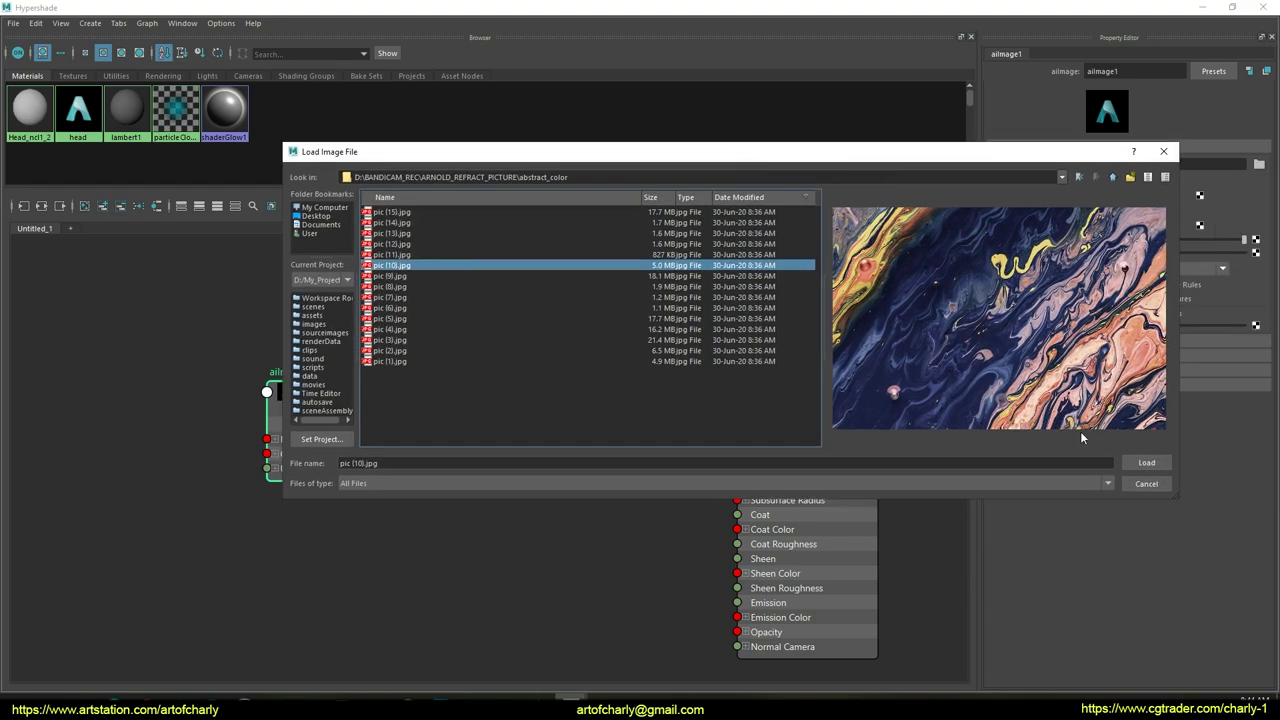
pyautogui.click(405, 277)
pyautogui.click(406, 298)
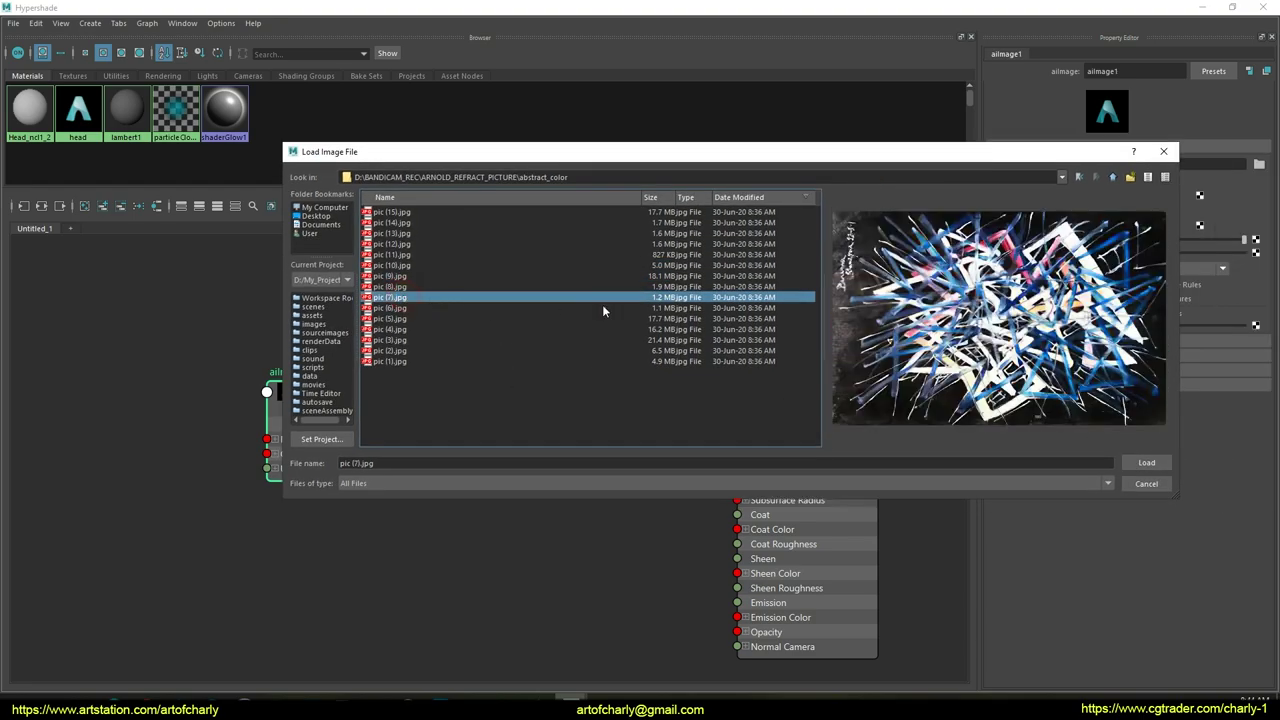
pyautogui.click(389, 266)
pyautogui.click(406, 277)
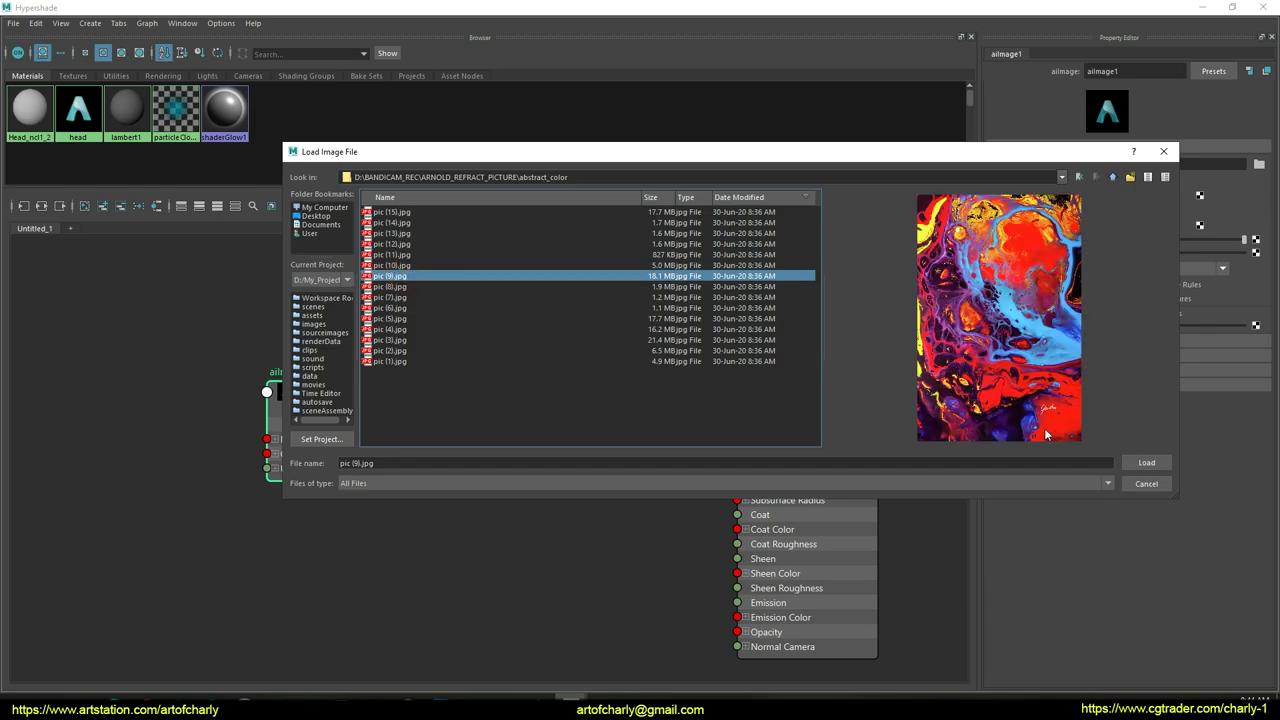
pyautogui.click(1150, 465)
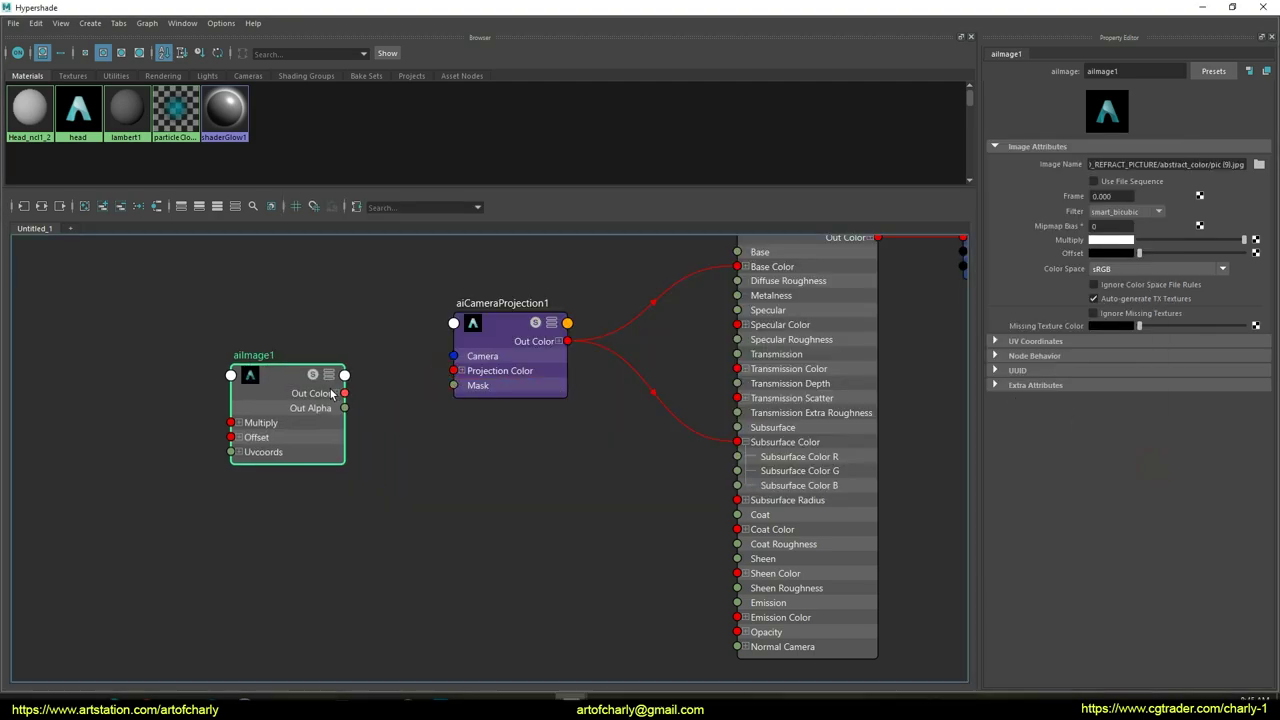
pyautogui.moveTo(345, 395); pyautogui.dragTo(454, 371)
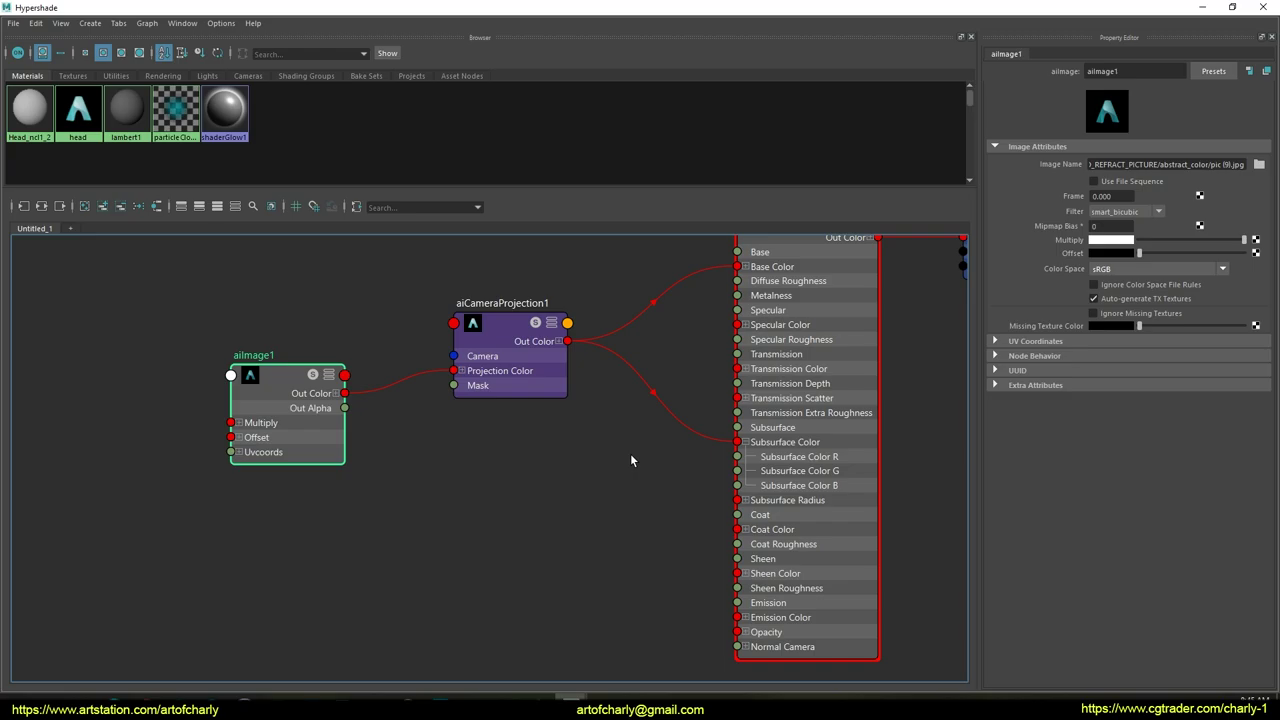
pyautogui.keyDown('alt'); pyautogui.moveTo(524, 429); pyautogui.dragTo(510, 490, button='middle'); pyautogui.keyUp('alt')
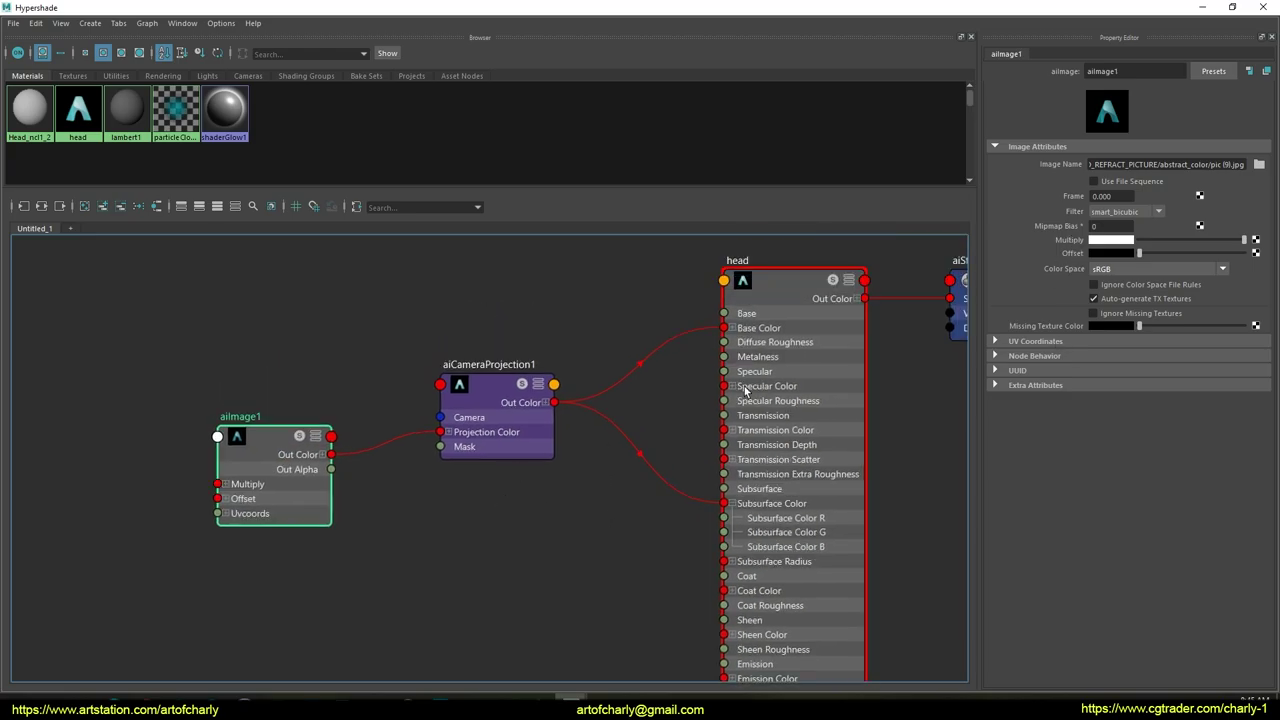
# Close Hypershade, check the head's projected image in an Arnold viewport render and stop the render.
pyautogui.click(1262, 7)
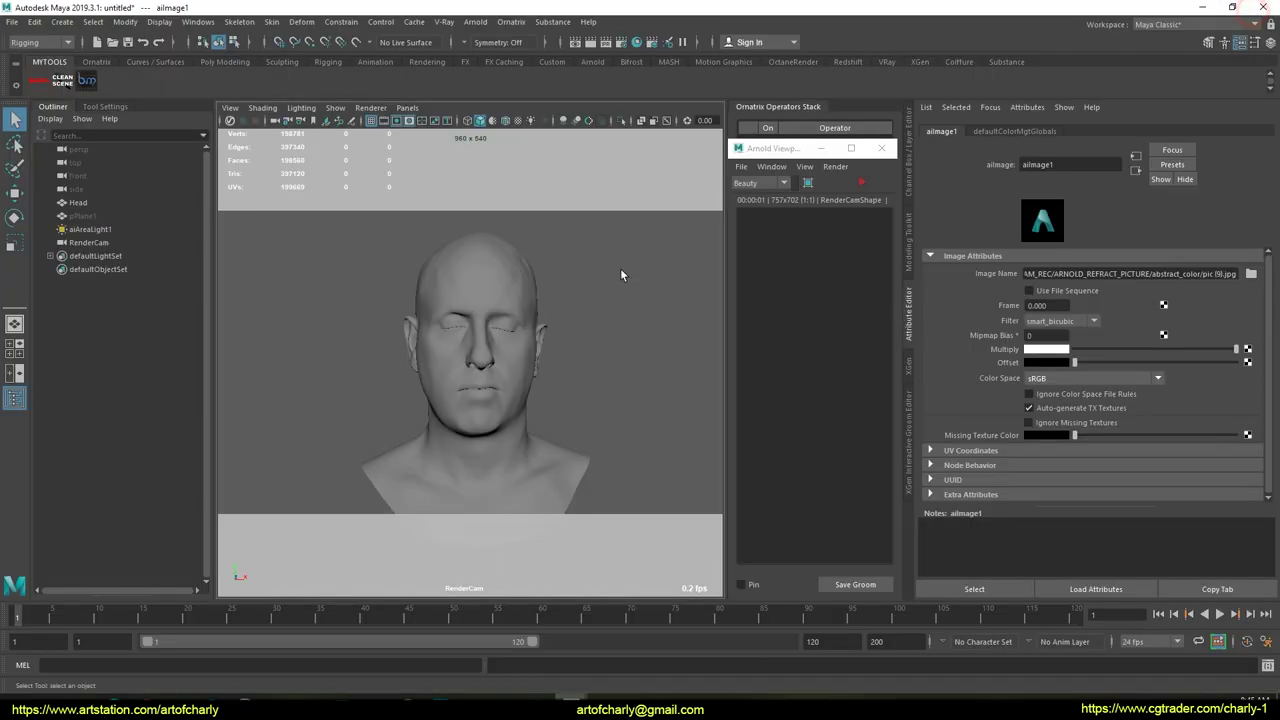
pyautogui.click(572, 312)
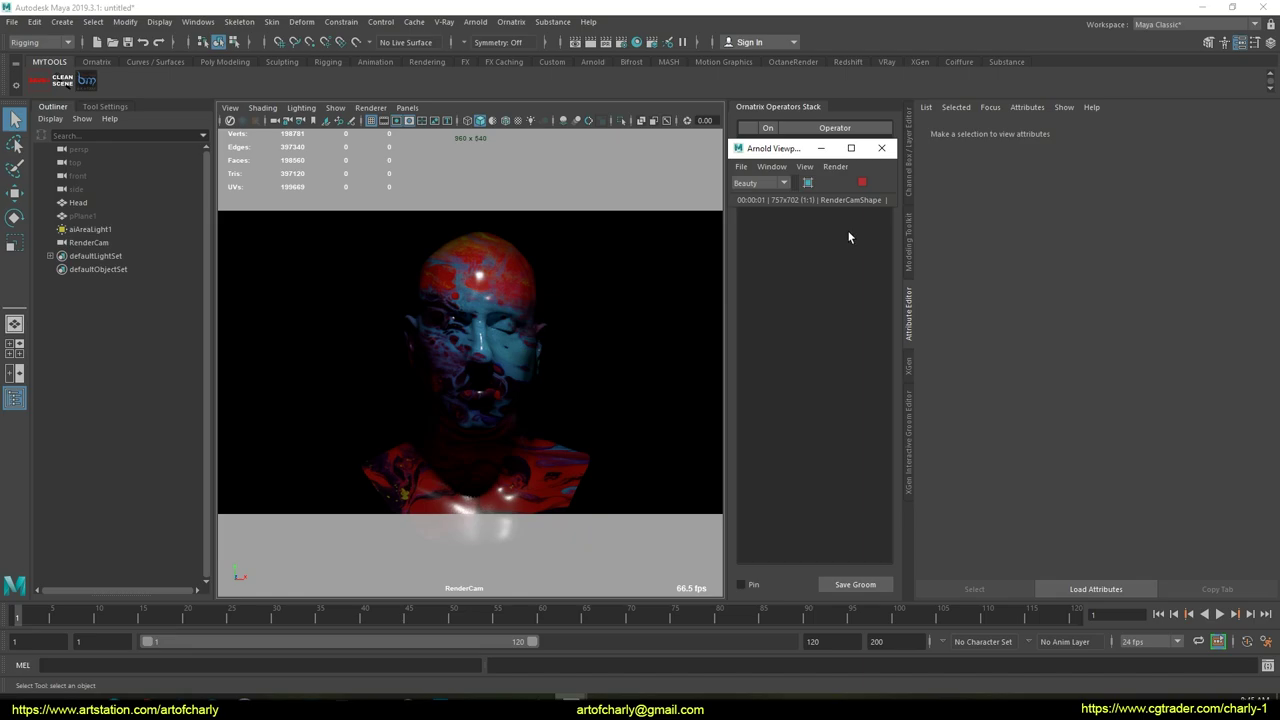
pyautogui.click(862, 182)
# Unhide the refracting plane and select it in the RenderCam view.
pyautogui.click(453, 197)
pyautogui.hotkey('shift', 'h')
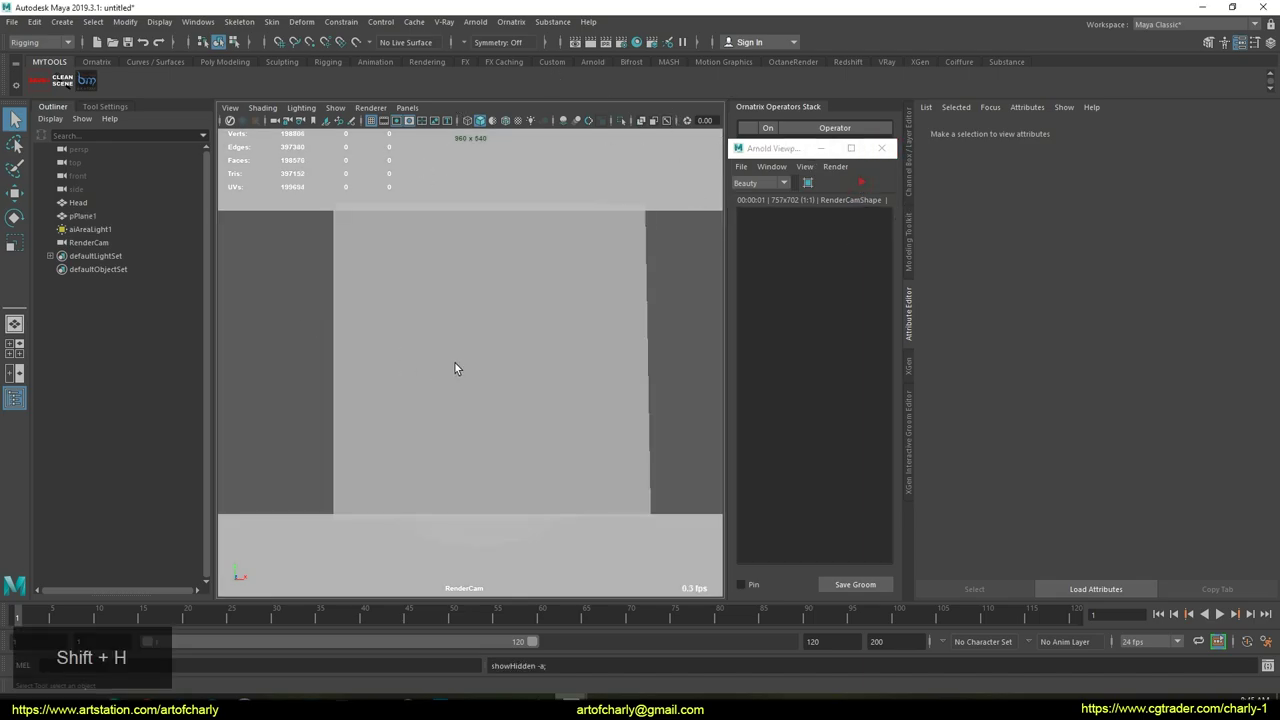
pyautogui.click(456, 330)
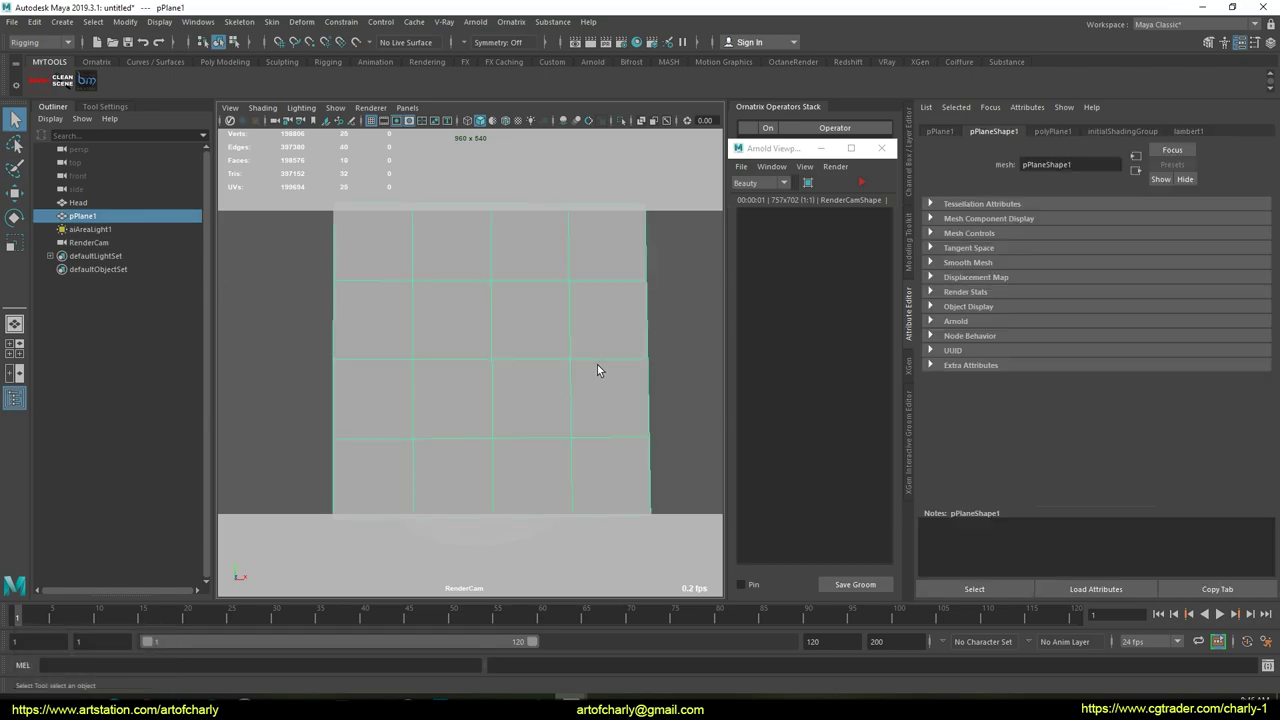
# Reopen Hypershade and create a second aiStandardSurface material in free space below the head shader.
pyautogui.rightClick(481, 322)
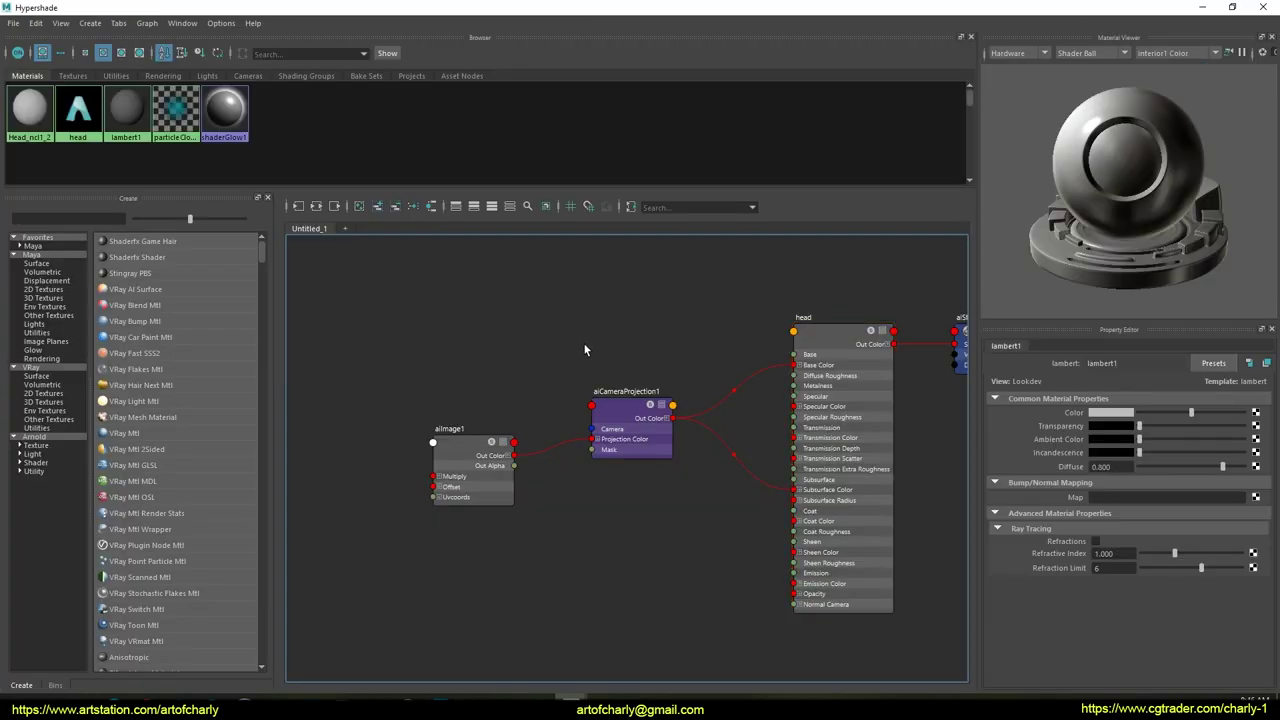
pyautogui.keyDown('alt'); pyautogui.moveTo(646, 322); pyautogui.dragTo(479, 282, button='middle'); pyautogui.keyUp('alt')
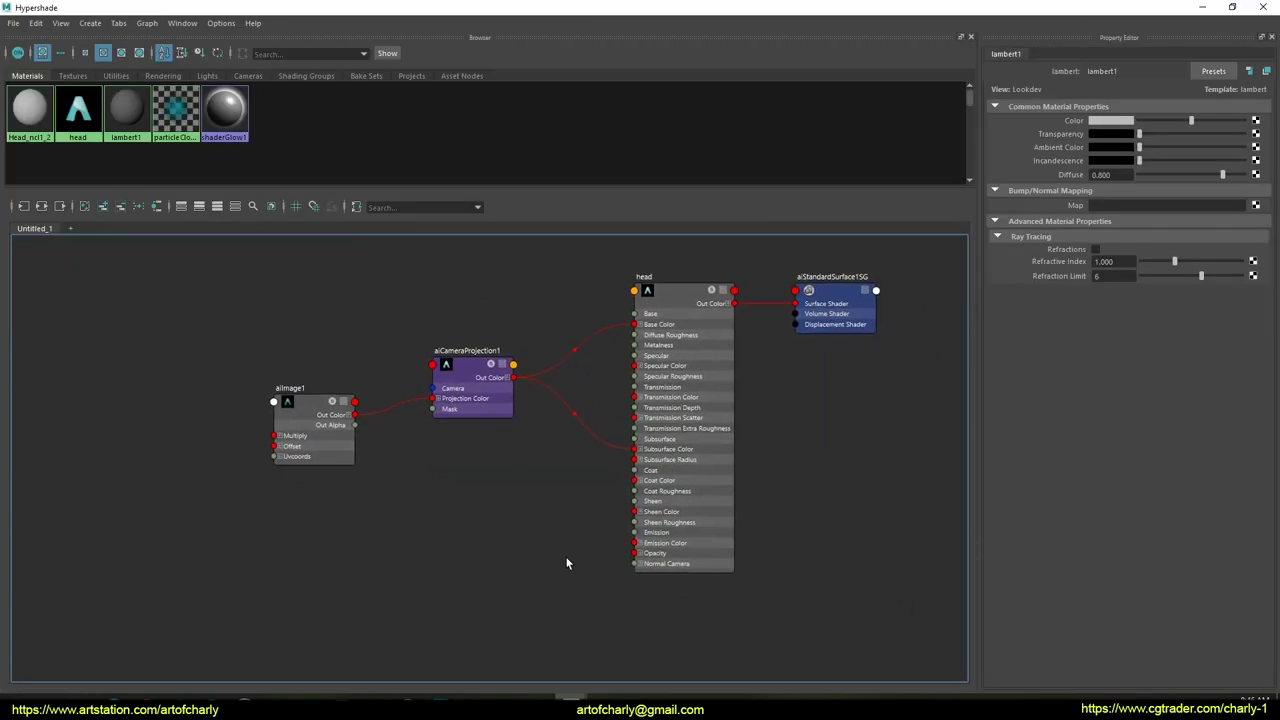
pyautogui.keyDown('alt'); pyautogui.moveTo(572, 553); pyautogui.dragTo(608, 466, button='middle'); pyautogui.keyUp('alt')
pyautogui.press('Tab')
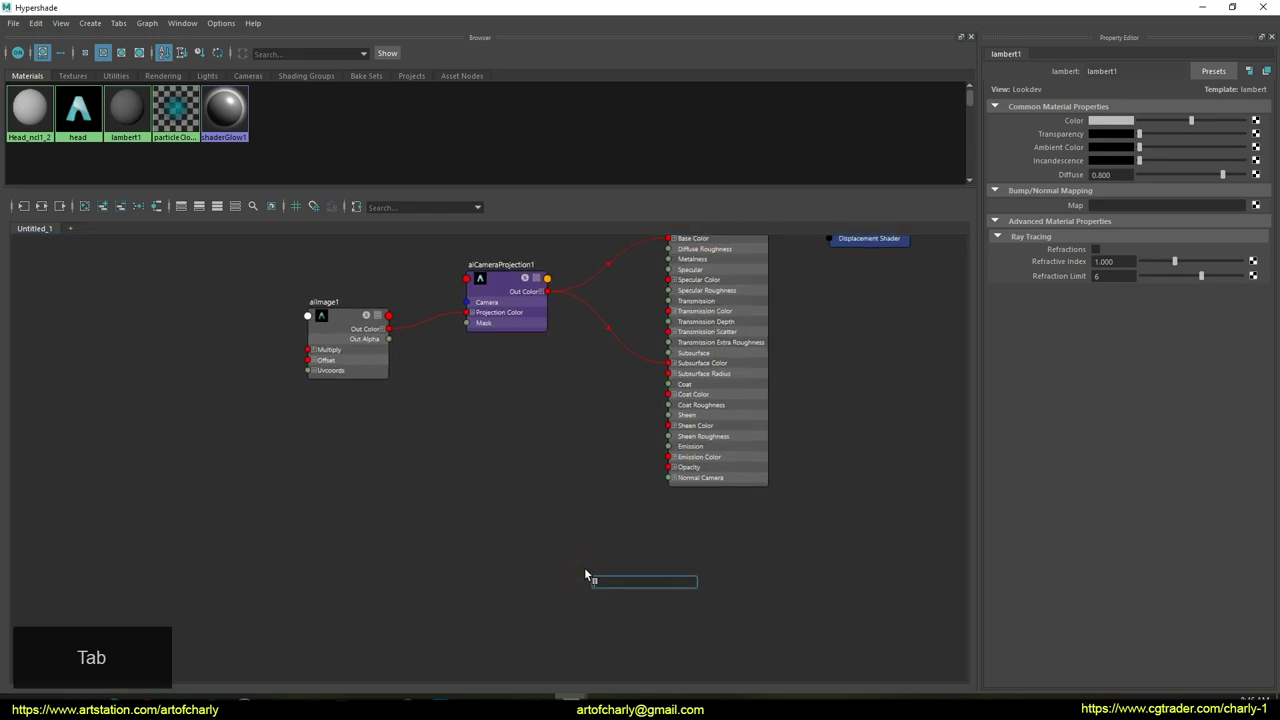
pyautogui.write('aist')
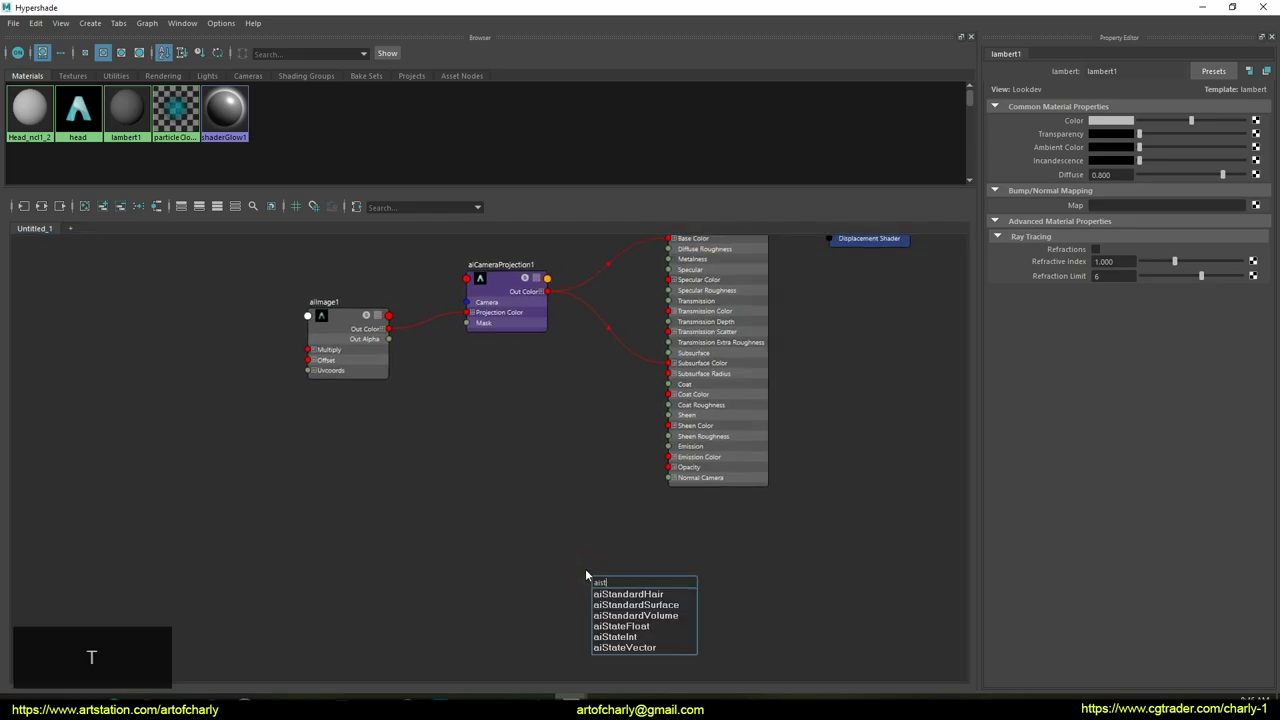
pyautogui.click(656, 607)
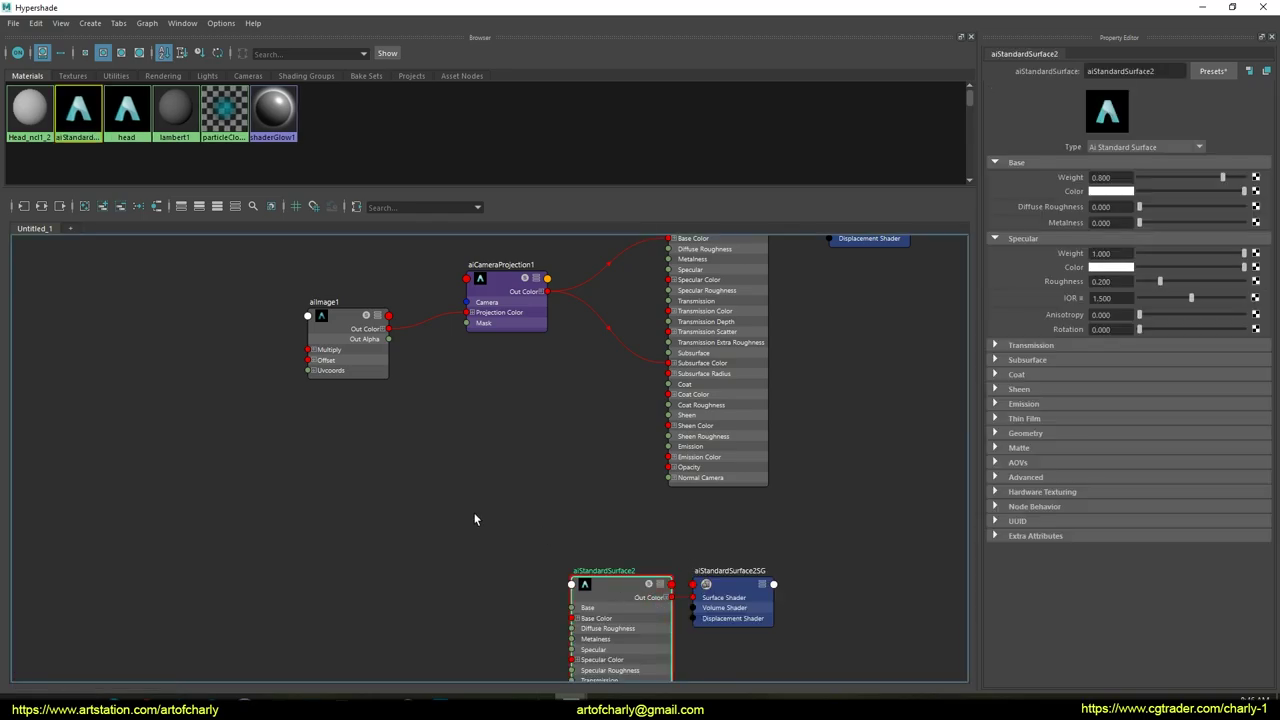
# Rename the new aiStandardSurface material as plane.
pyautogui.keyDown('alt'); pyautogui.moveTo(474, 517); pyautogui.dragTo(523, 443, button='middle'); pyautogui.keyUp('alt')
pyautogui.doubleClick(1118, 71)
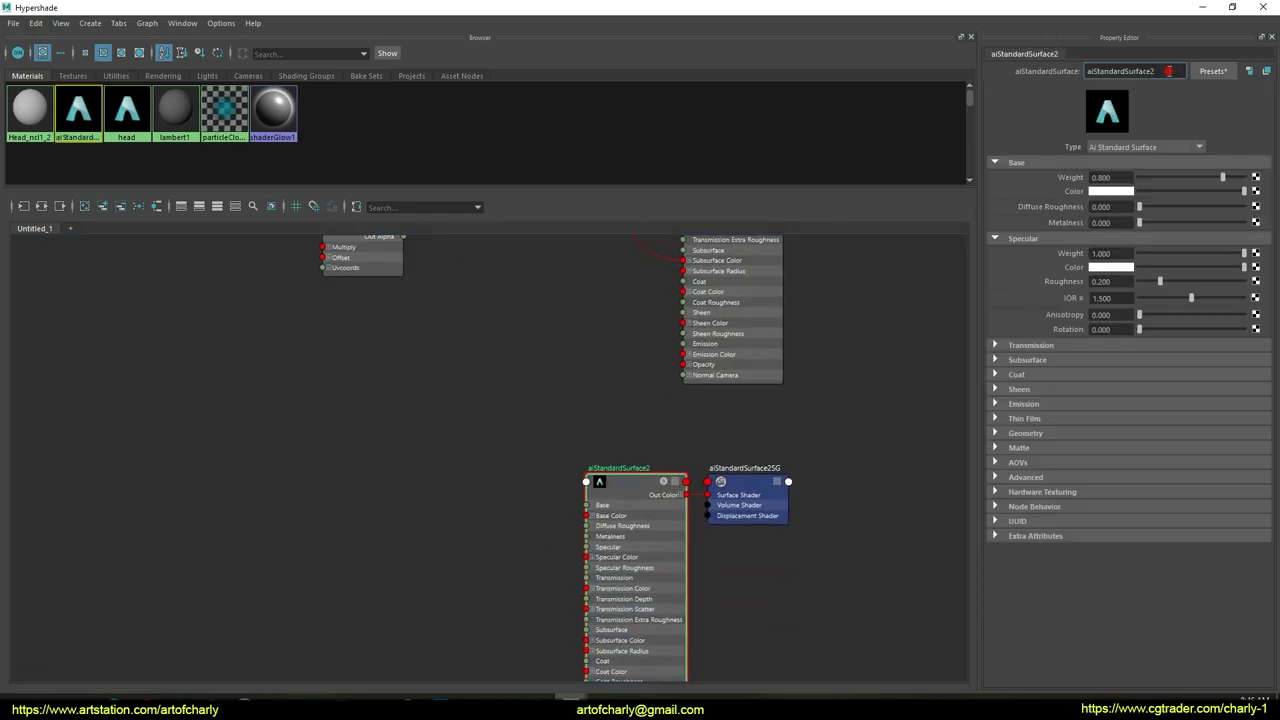
pyautogui.write('plane')
pyautogui.press('Return')
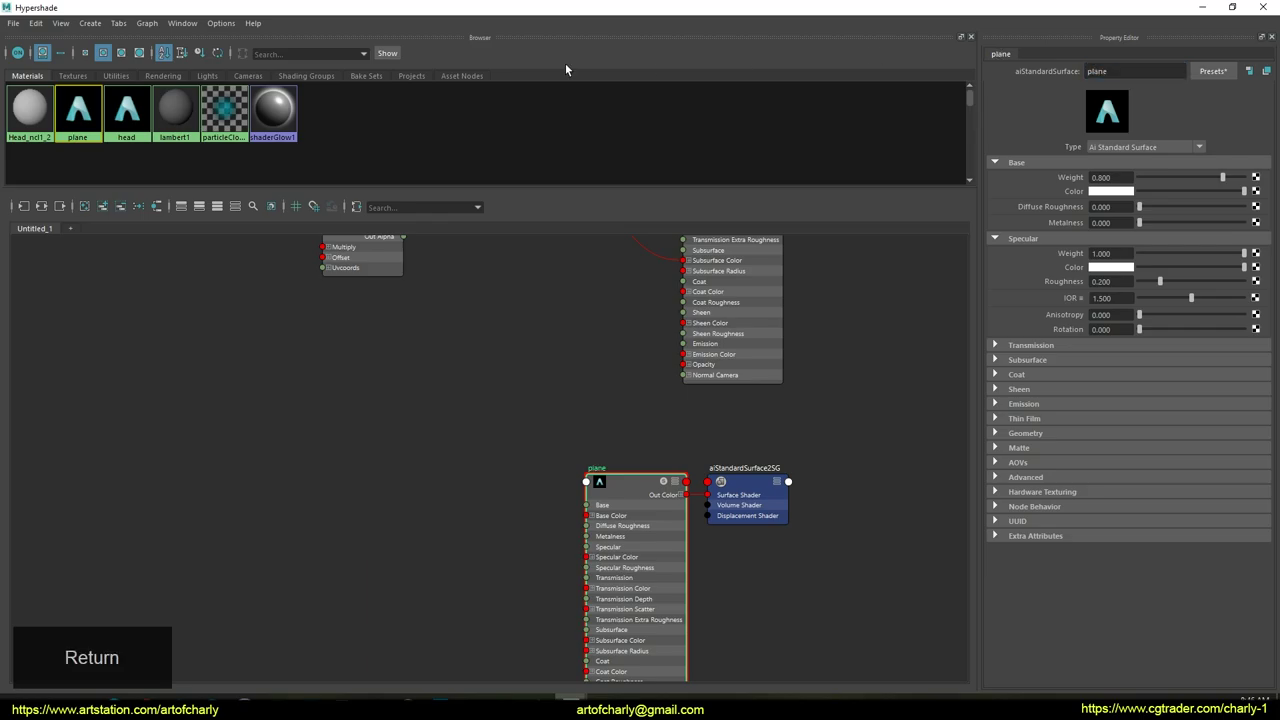
# Move Hypershade aside, assign the plane material to the selected pPlane1 and maximize Hypershade again.
pyautogui.moveTo(480, 8); pyautogui.dragTo(507, 306)
pyautogui.click(532, 243)
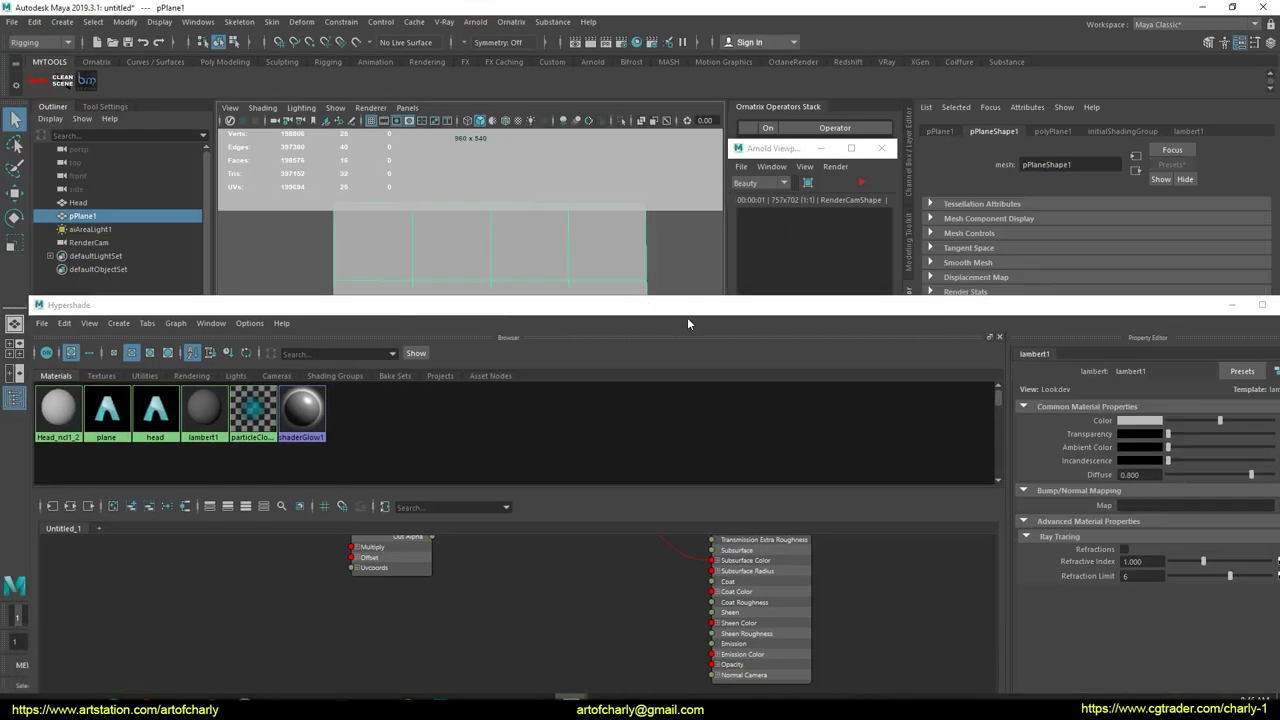
pyautogui.moveTo(688, 311); pyautogui.dragTo(641, 105)
pyautogui.moveTo(607, 587); pyautogui.dragTo(602, 441, button='right')
pyautogui.moveTo(630, 124); pyautogui.dragTo(748, 158)
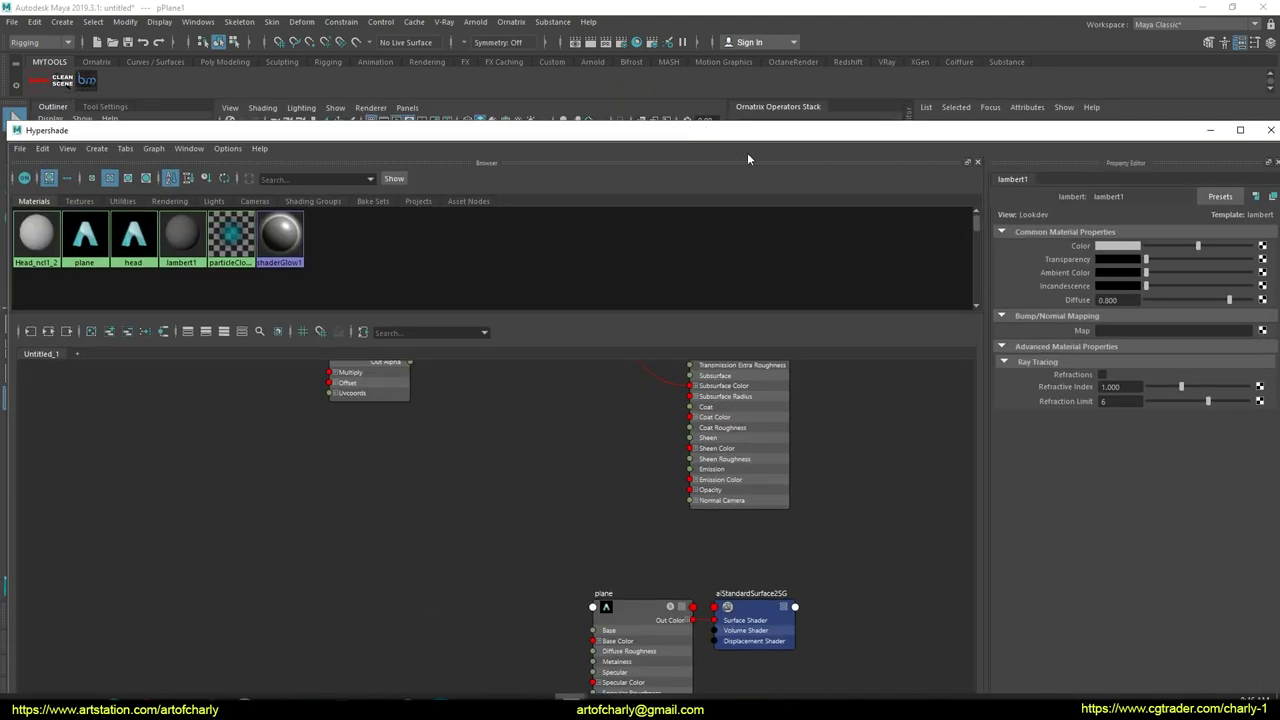
pyautogui.click(1240, 130)
# Move the plane shader network just below the head shader and set the plane material's transmission weight to 1.
pyautogui.keyDown('alt'); pyautogui.moveTo(469, 500); pyautogui.dragTo(414, 366, button='middle'); pyautogui.keyUp('alt')
pyautogui.click(553, 389)
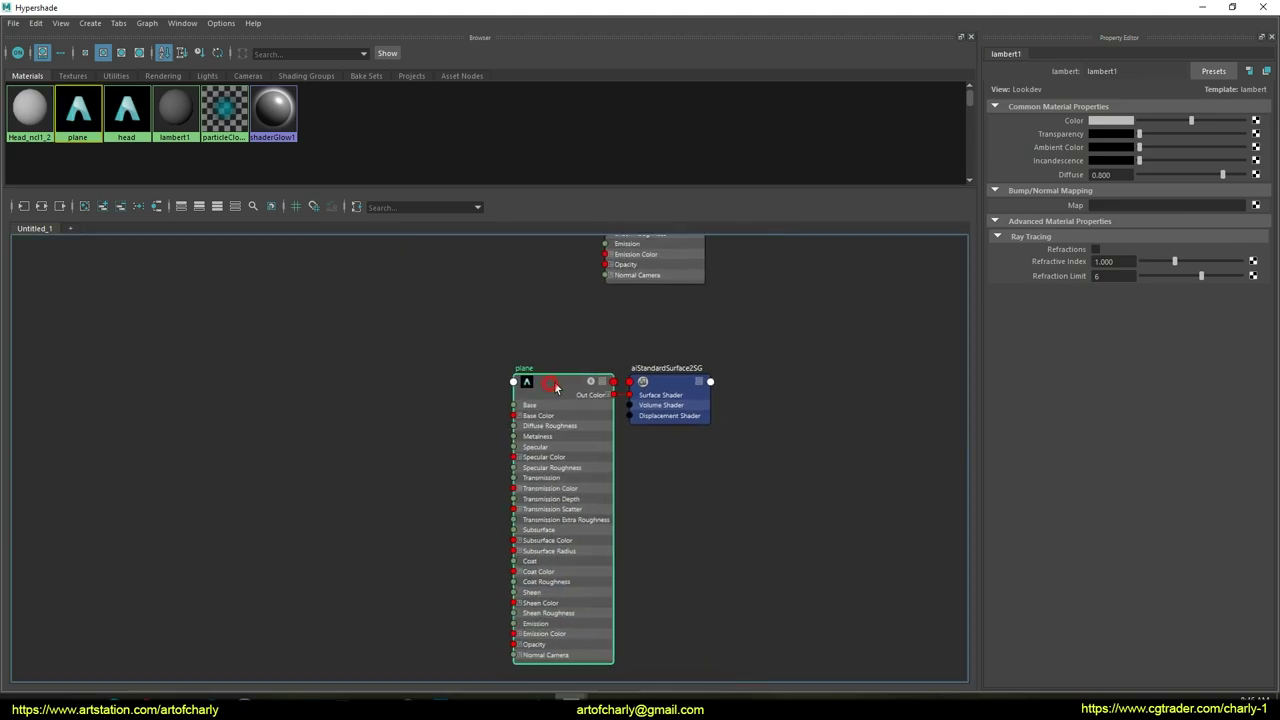
pyautogui.moveTo(550, 394); pyautogui.dragTo(635, 343)
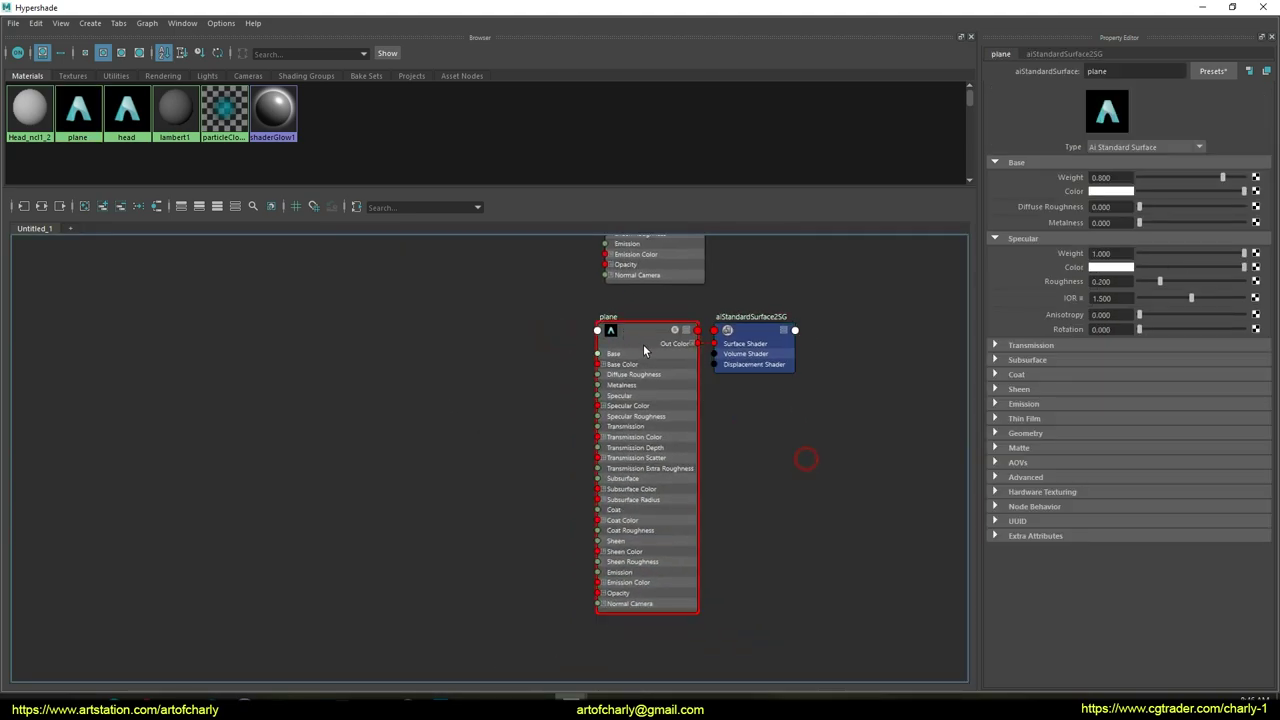
pyautogui.click(1048, 346)
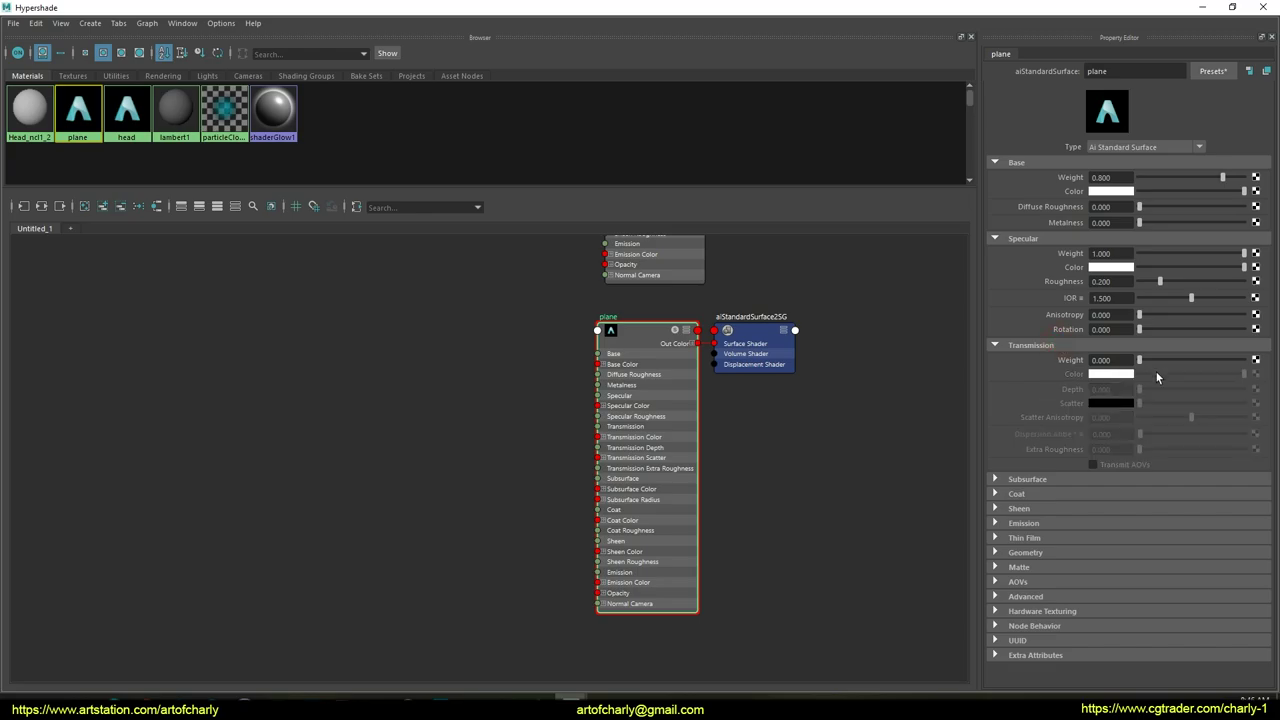
pyautogui.moveTo(1140, 360); pyautogui.dragTo(1249, 361)
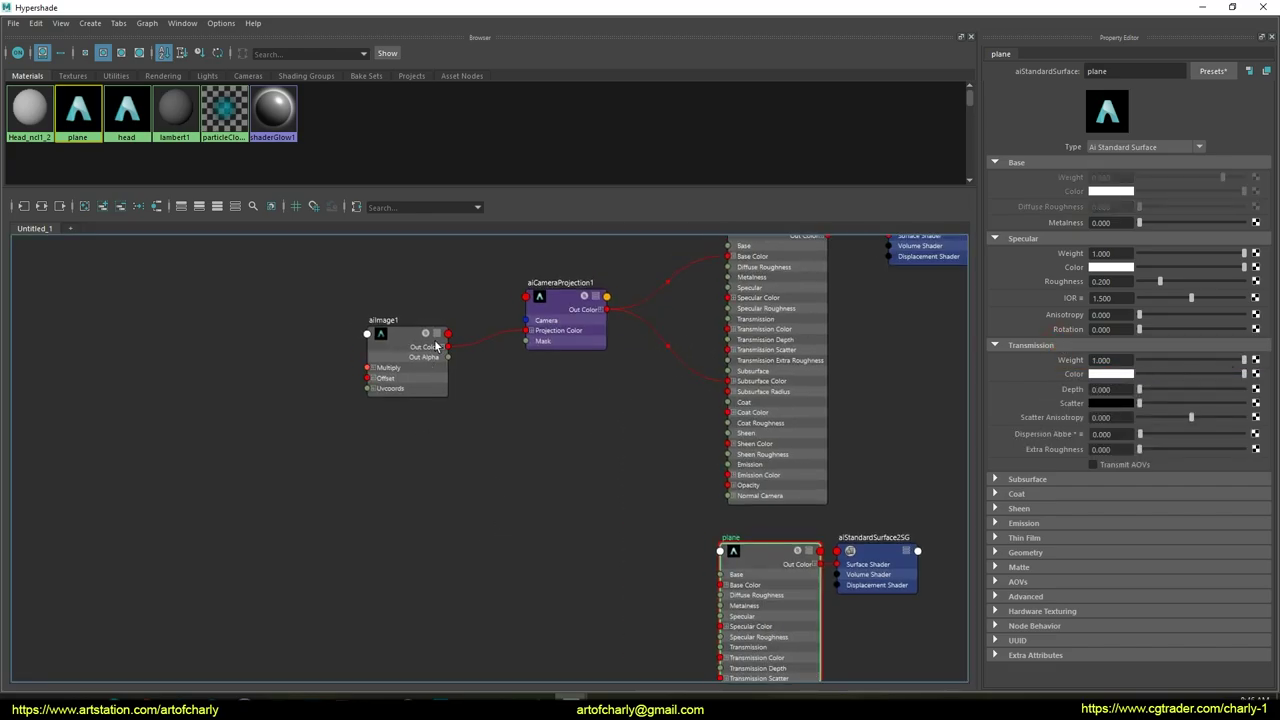
# Reposition the aiImage1 and aiCameraProjection1 nodes to the left of the plane shader, leaving free space between them.
pyautogui.moveTo(562, 316); pyautogui.dragTo(404, 508)
pyautogui.keyDown('alt'); pyautogui.moveTo(560, 550); pyautogui.dragTo(581, 349, button='middle'); pyautogui.keyUp('alt')
pyautogui.click(488, 405)
pyautogui.moveTo(258, 254); pyautogui.dragTo(355, 334)
pyautogui.click(645, 455)
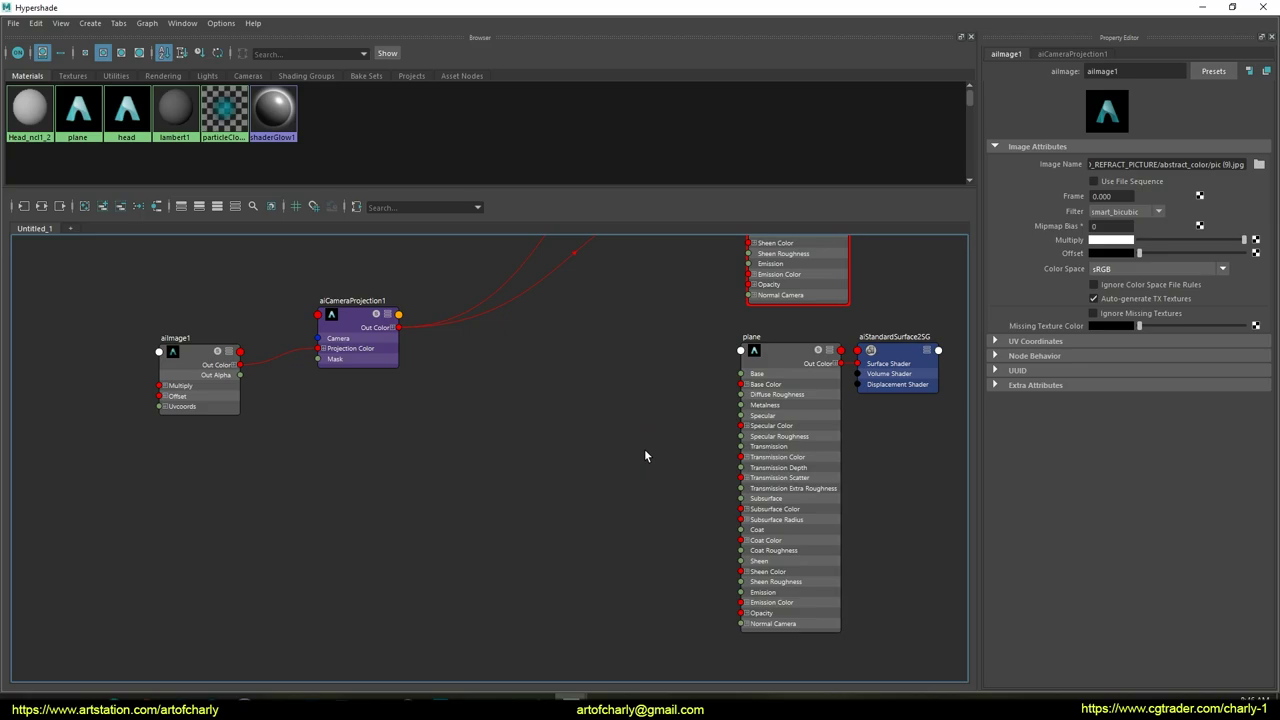
# Create an aiRange node and connect its Out Color to the plane shader's Transmission Color.
pyautogui.click(522, 447)
pyautogui.press('Tab')
pyautogui.write('airan')
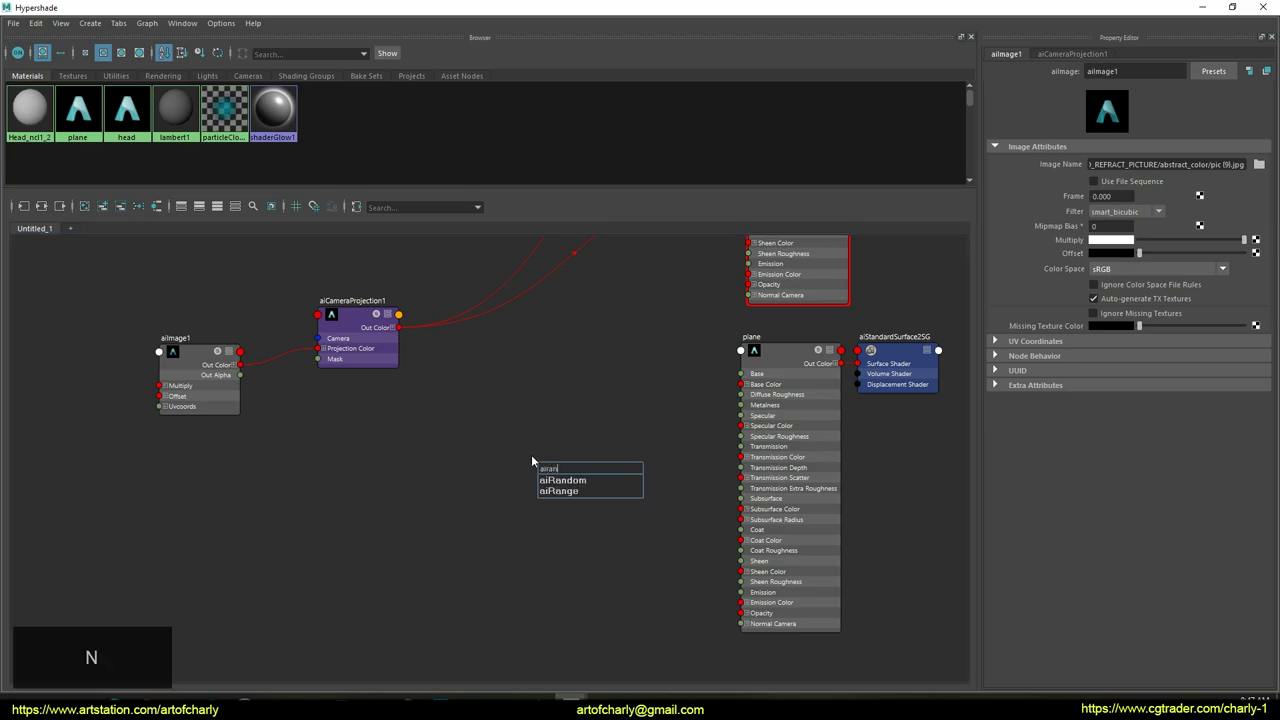
pyautogui.click(575, 491)
pyautogui.moveTo(575, 491); pyautogui.dragTo(743, 458)
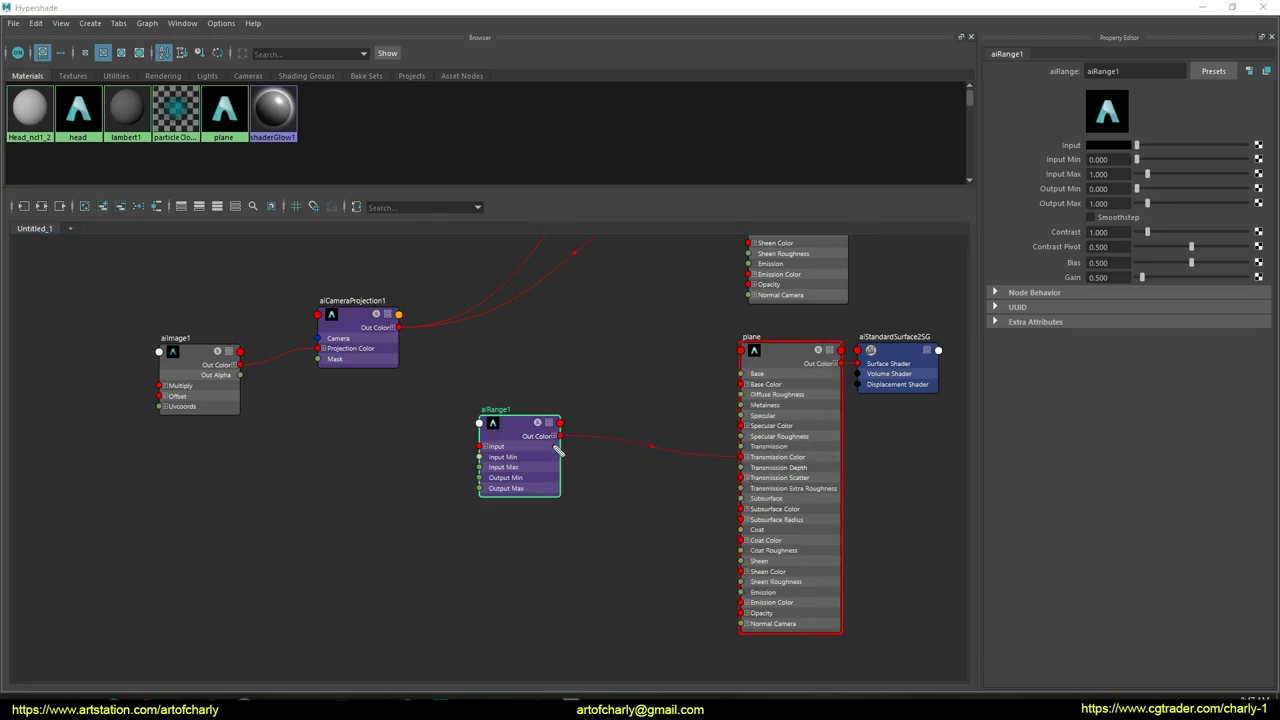
pyautogui.press('n')
pyautogui.press('Escape')
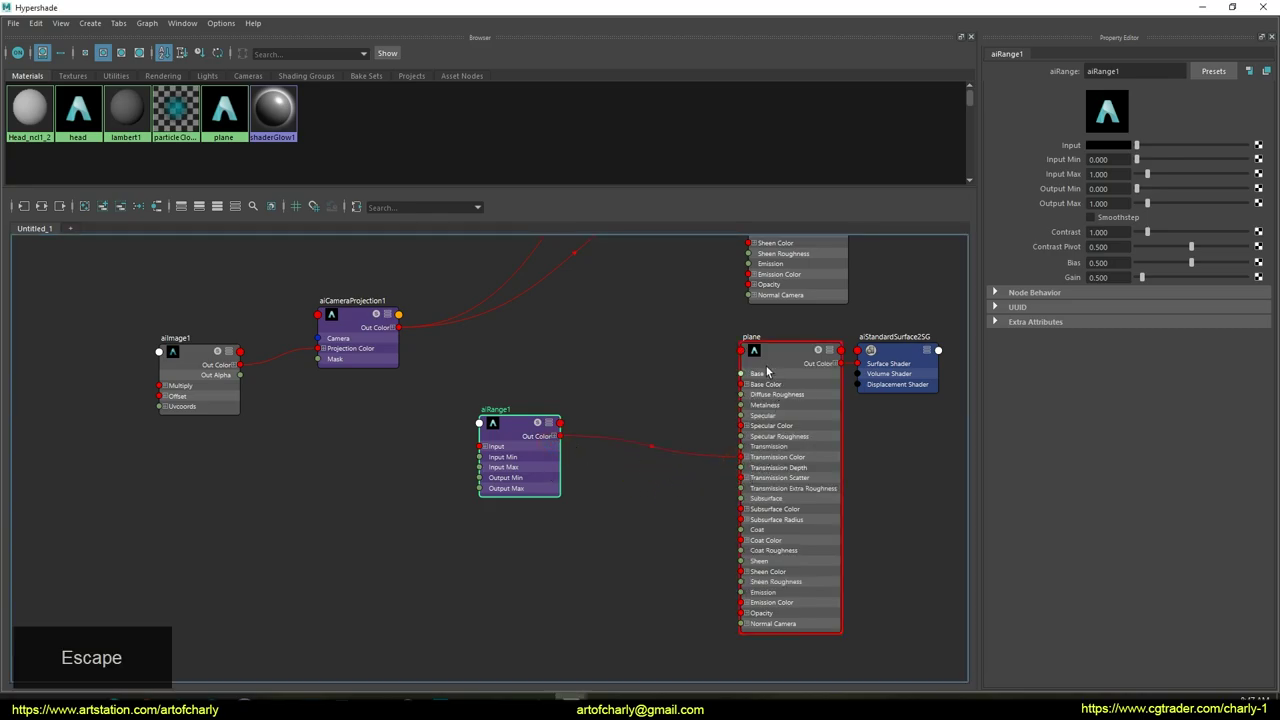
# Create a luminance node and connect aiRange1's Out Color to its Value input.
pyautogui.click(553, 437)
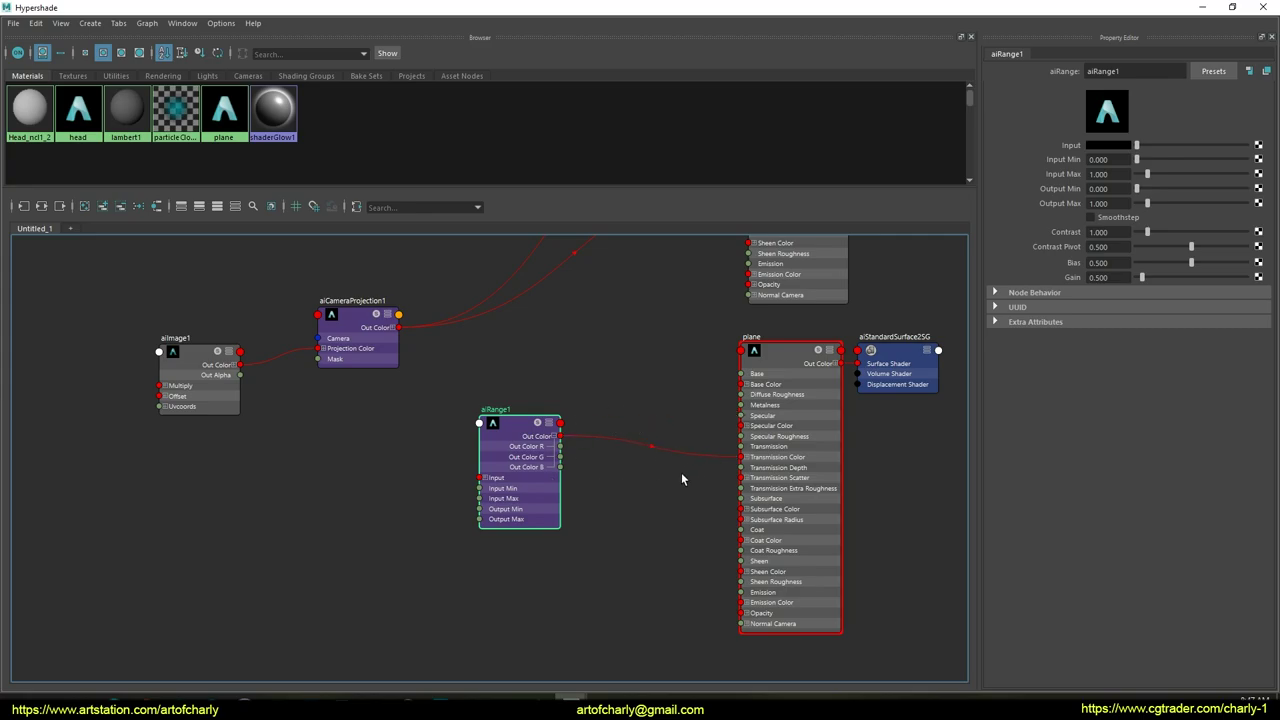
pyautogui.press('1')
pyautogui.press('Tab')
pyautogui.write('lum')
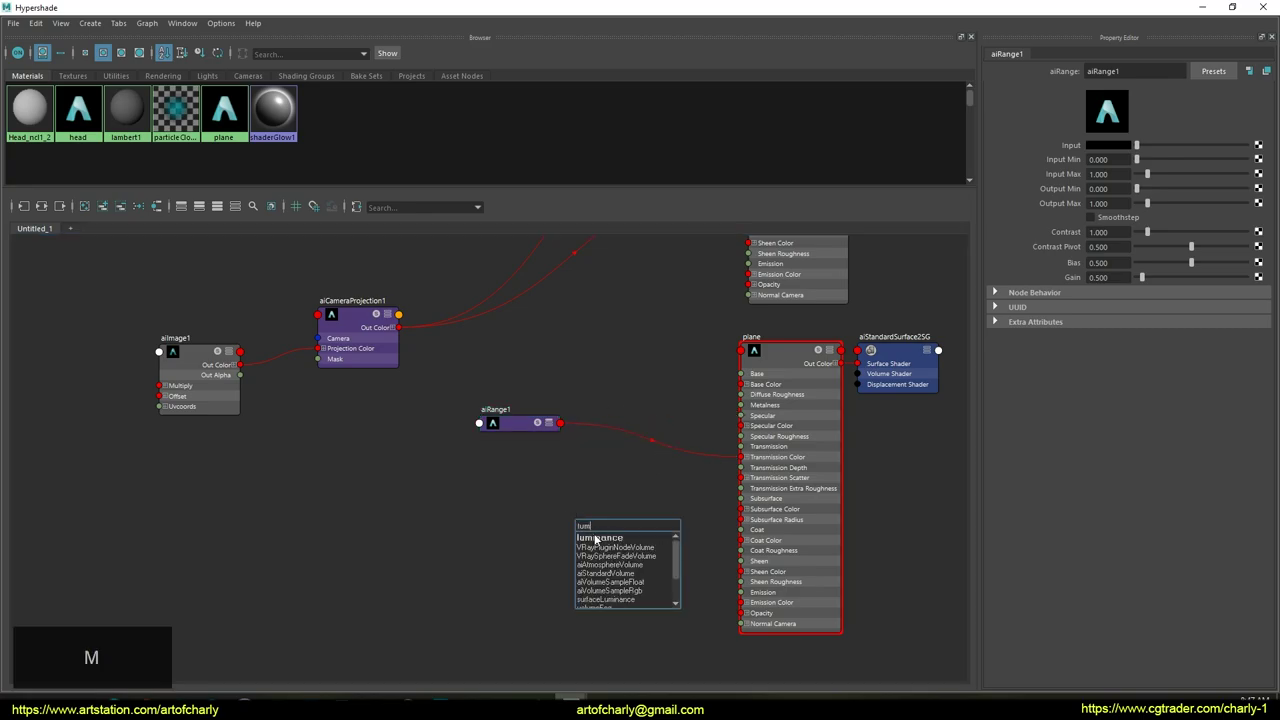
pyautogui.click(598, 538)
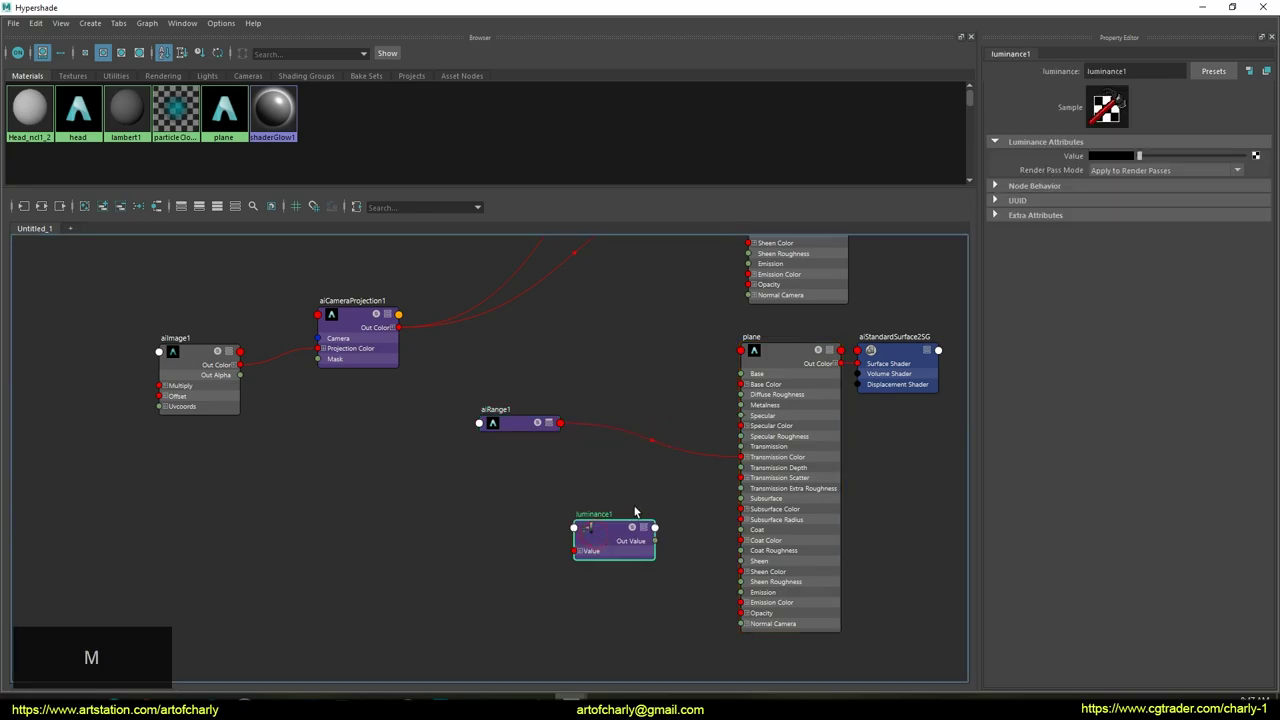
pyautogui.click(550, 424)
pyautogui.moveTo(511, 421)
pyautogui.mouseDown()
pyautogui.moveTo(460, 398)
pyautogui.moveTo(555, 534)
pyautogui.moveTo(606, 536)
pyautogui.mouseUp()
pyautogui.hotkey('ctrl', '2')
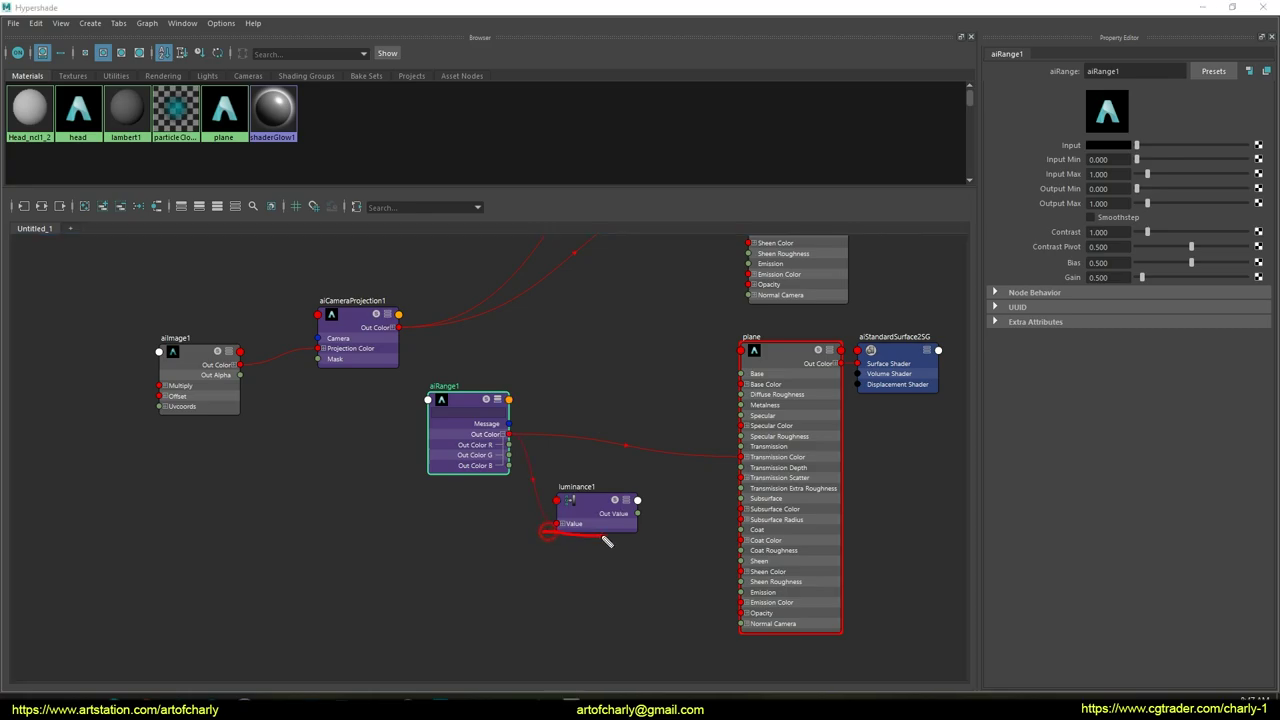
pyautogui.press('Escape')
# Connect luminance1's Out Value to the plane shader's specularIOR and arrange the luminance and range nodes beside the shader.
pyautogui.moveTo(638, 513); pyautogui.dragTo(742, 356)
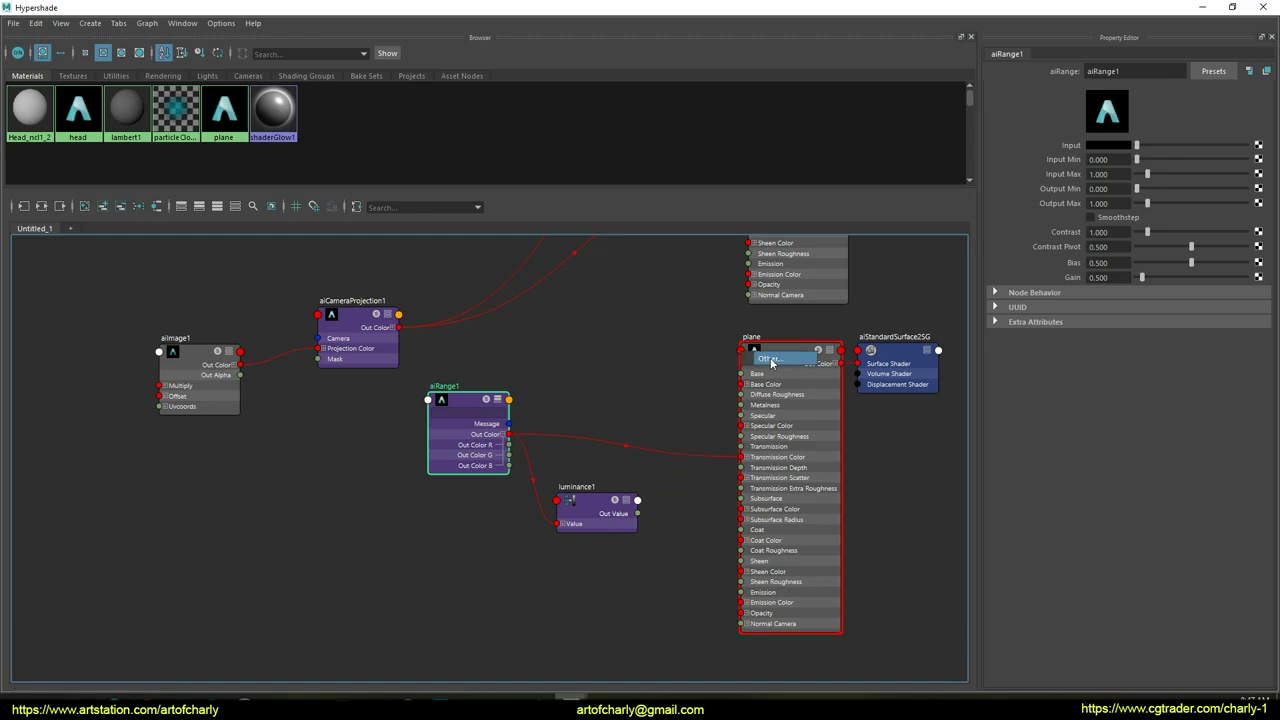
pyautogui.click(771, 360)
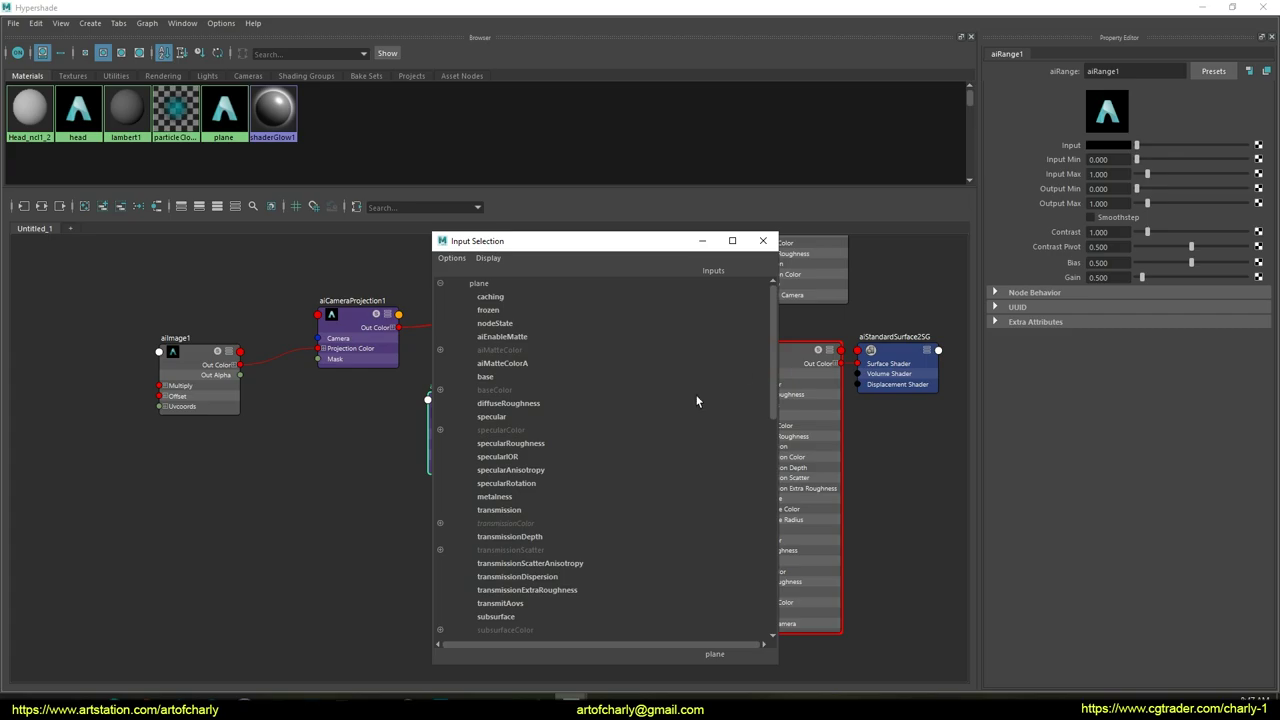
pyautogui.click(508, 457)
pyautogui.moveTo(615, 525); pyautogui.dragTo(638, 372)
pyautogui.moveTo(467, 403); pyautogui.dragTo(477, 403)
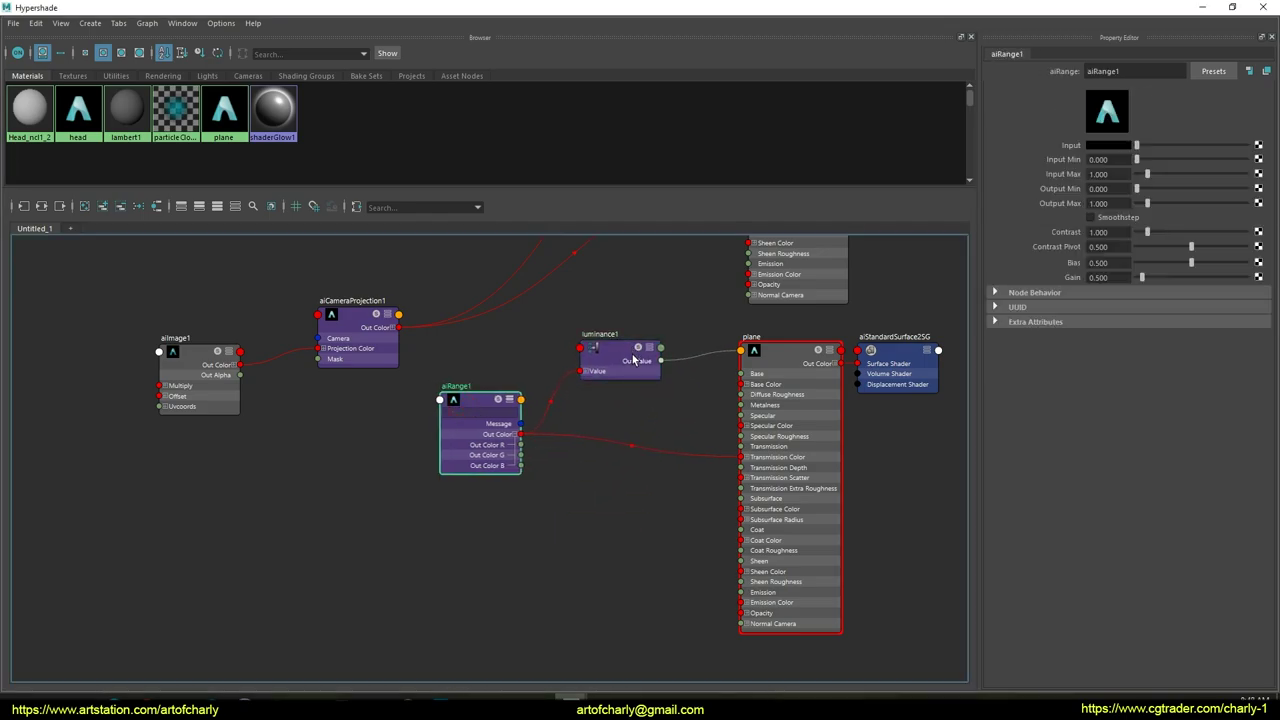
pyautogui.moveTo(623, 354); pyautogui.dragTo(646, 355)
pyautogui.moveTo(495, 399); pyautogui.dragTo(549, 404)
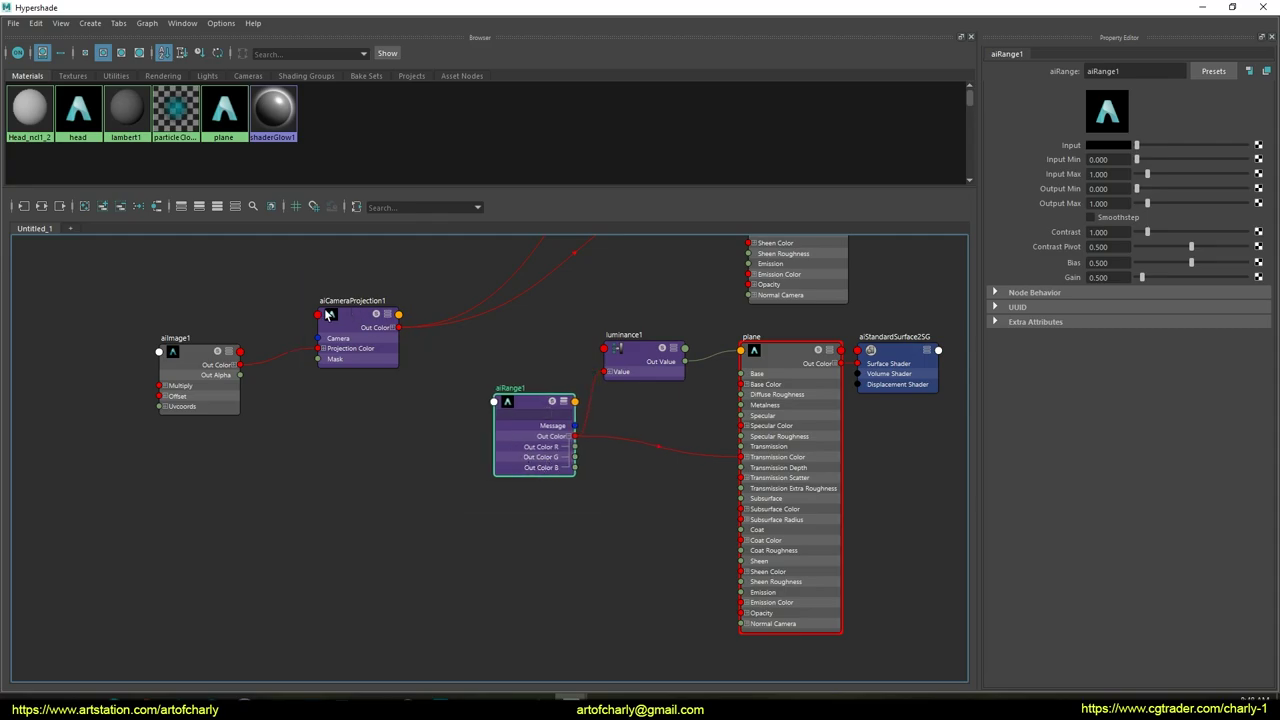
# Expand aiRange1's inputs and connect aiCameraProjection1's Out Color to its Input.
pyautogui.moveTo(369, 338); pyautogui.dragTo(400, 335)
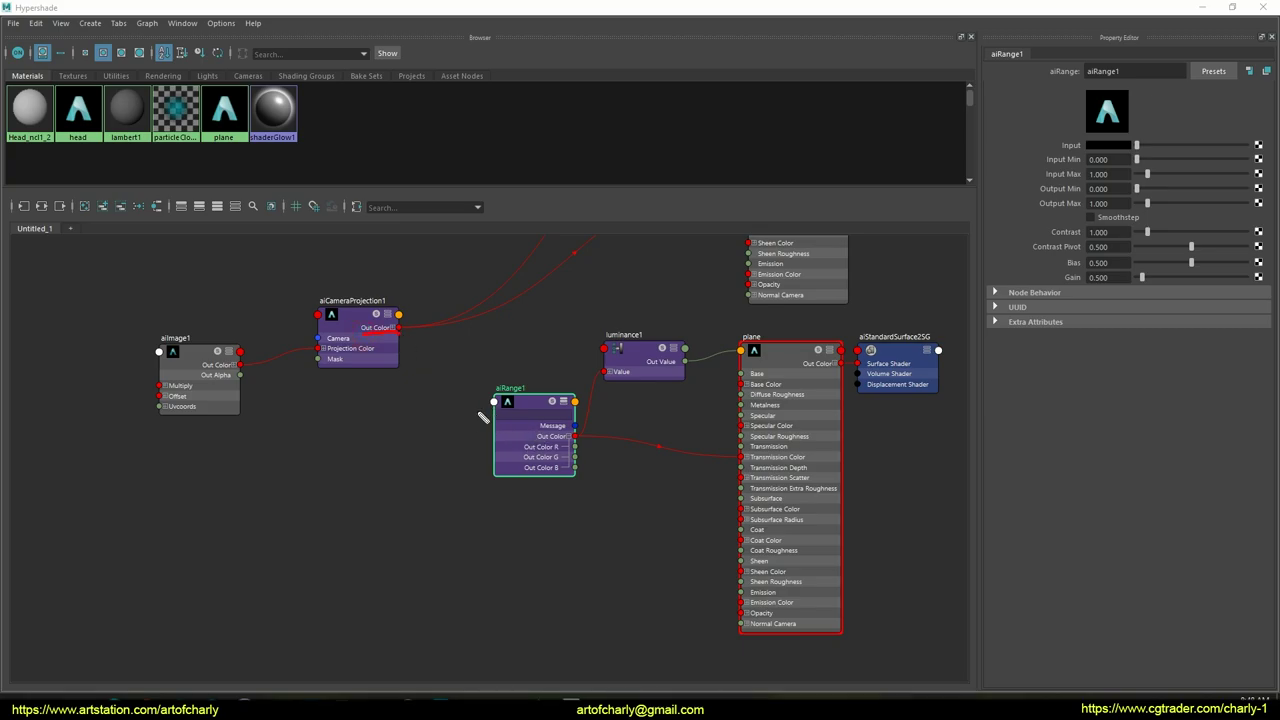
pyautogui.press('Escape')
pyautogui.click(565, 405)
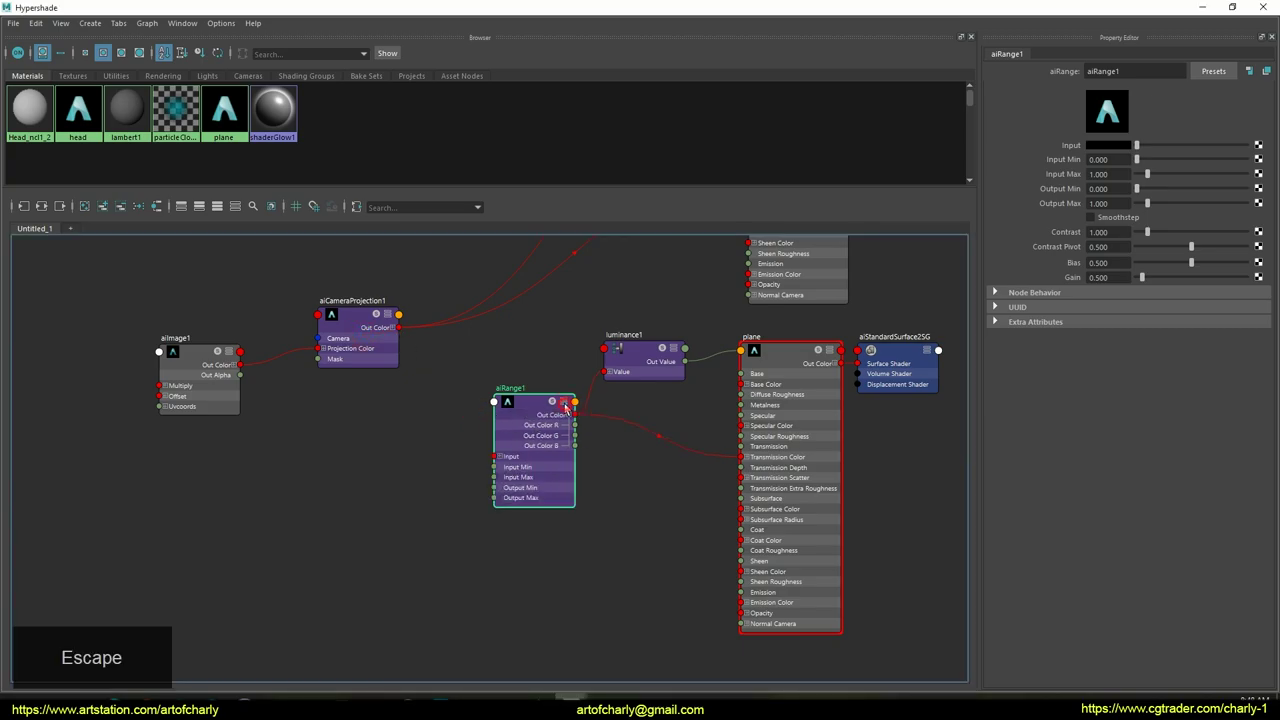
pyautogui.moveTo(398, 327); pyautogui.dragTo(493, 458)
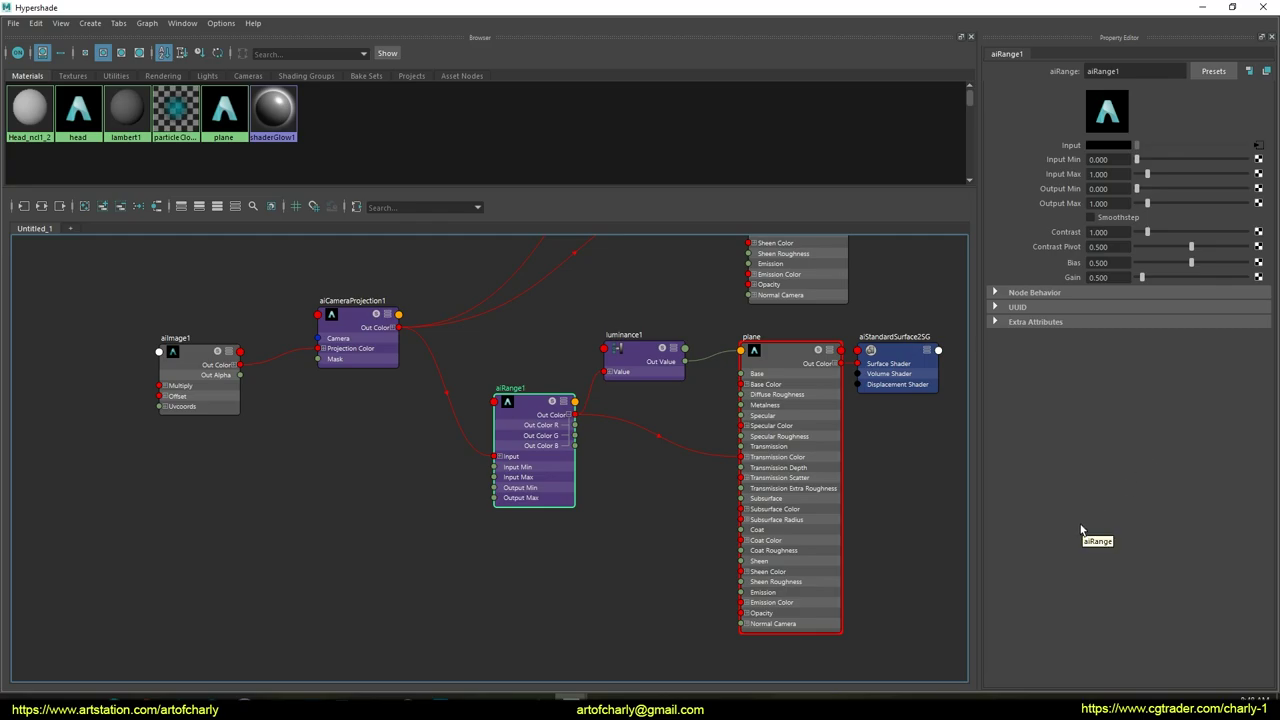
# Set aiRange1's Output Max to 6 and Input Max to 2.
pyautogui.doubleClick(1110, 203)
pyautogui.write('6')
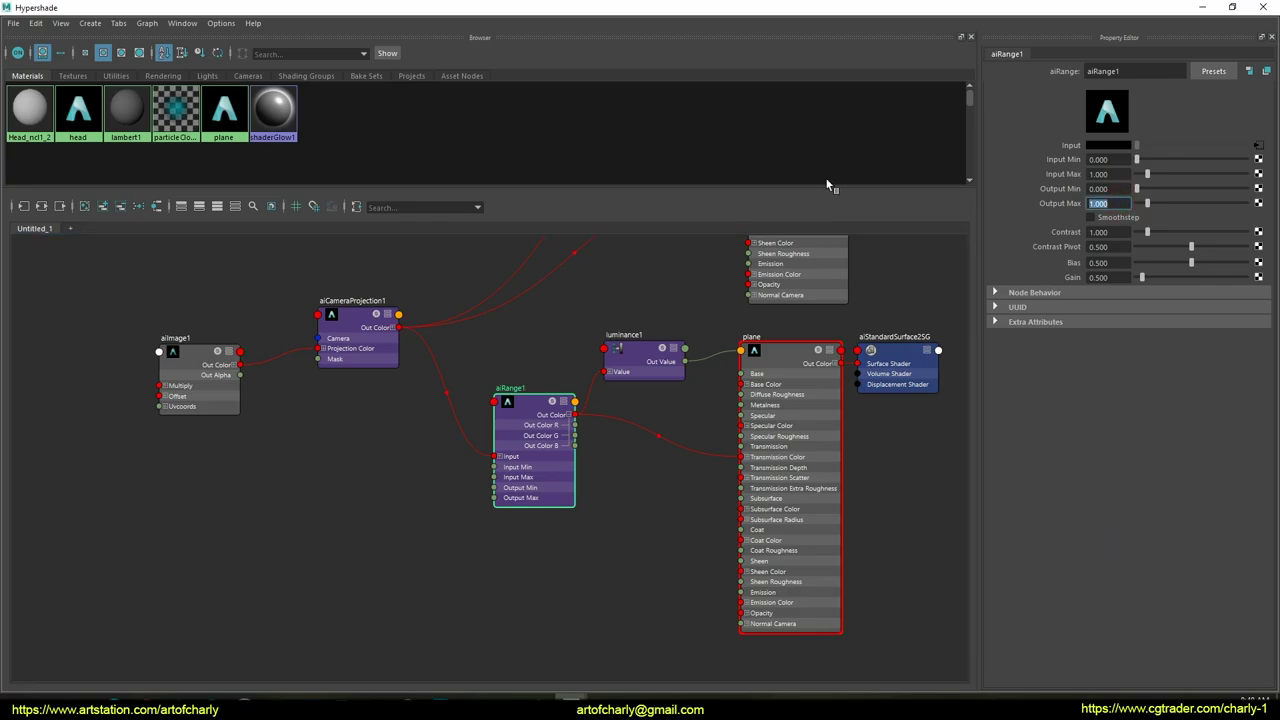
pyautogui.press('Return')
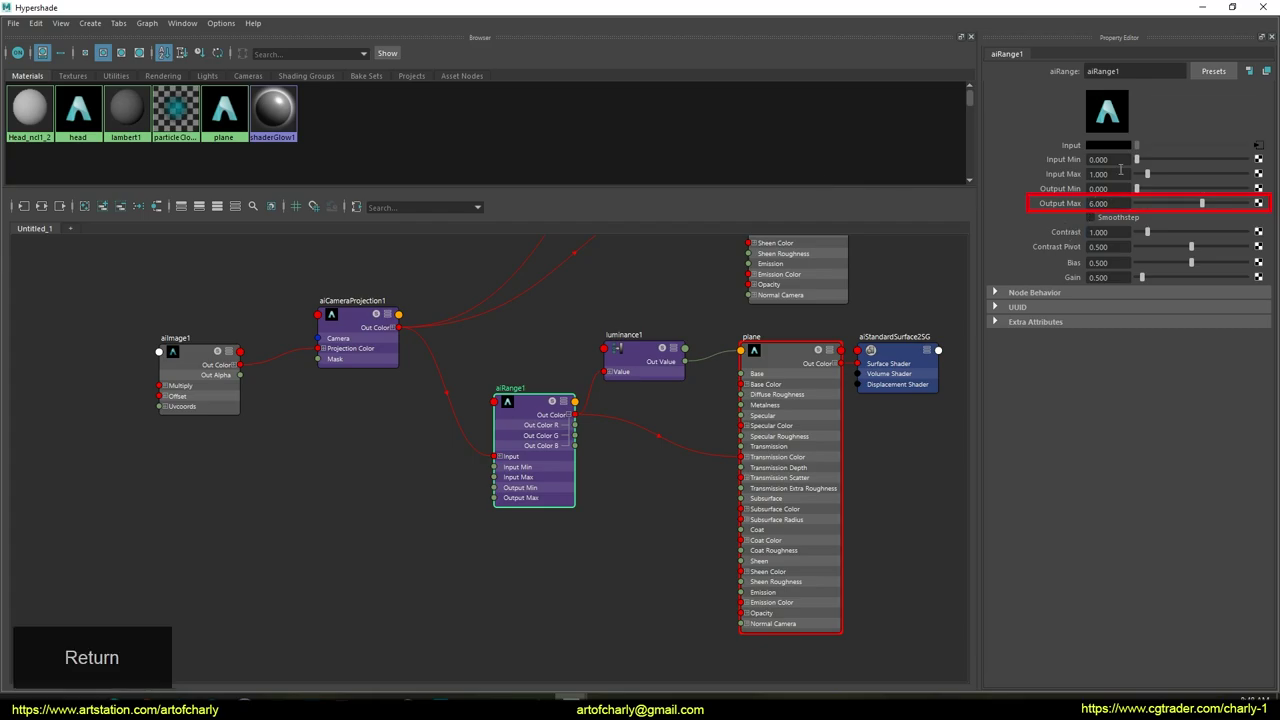
pyautogui.doubleClick(1108, 174)
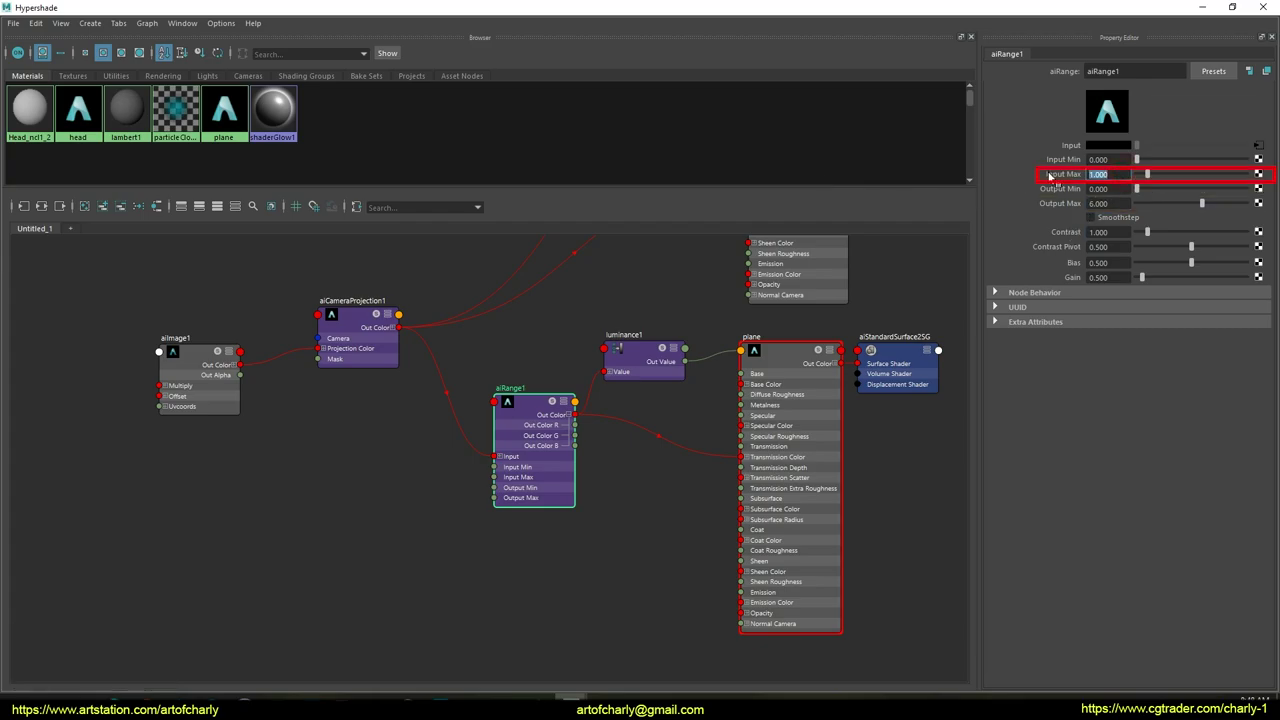
pyautogui.write('2')
pyautogui.press('Return')
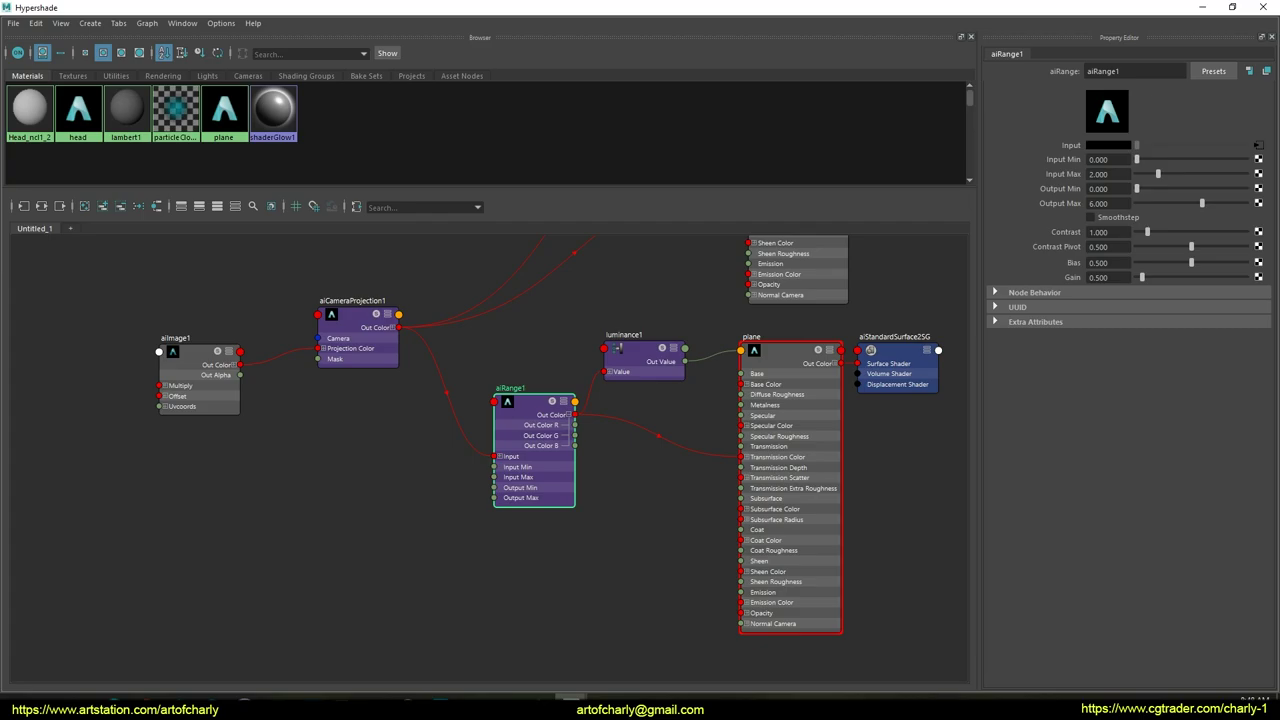
pyautogui.moveTo(1040, 207); pyautogui.dragTo(1125, 205)
pyautogui.moveTo(1046, 176); pyautogui.dragTo(1080, 182)
# Switch to the browser's Refractive Portrait tutorial and compare the Output Max example renders of the plane shader.
pyautogui.hotkey('alt', 'Tab')
pyautogui.hotkey('ctrl', 'alt', 'd')
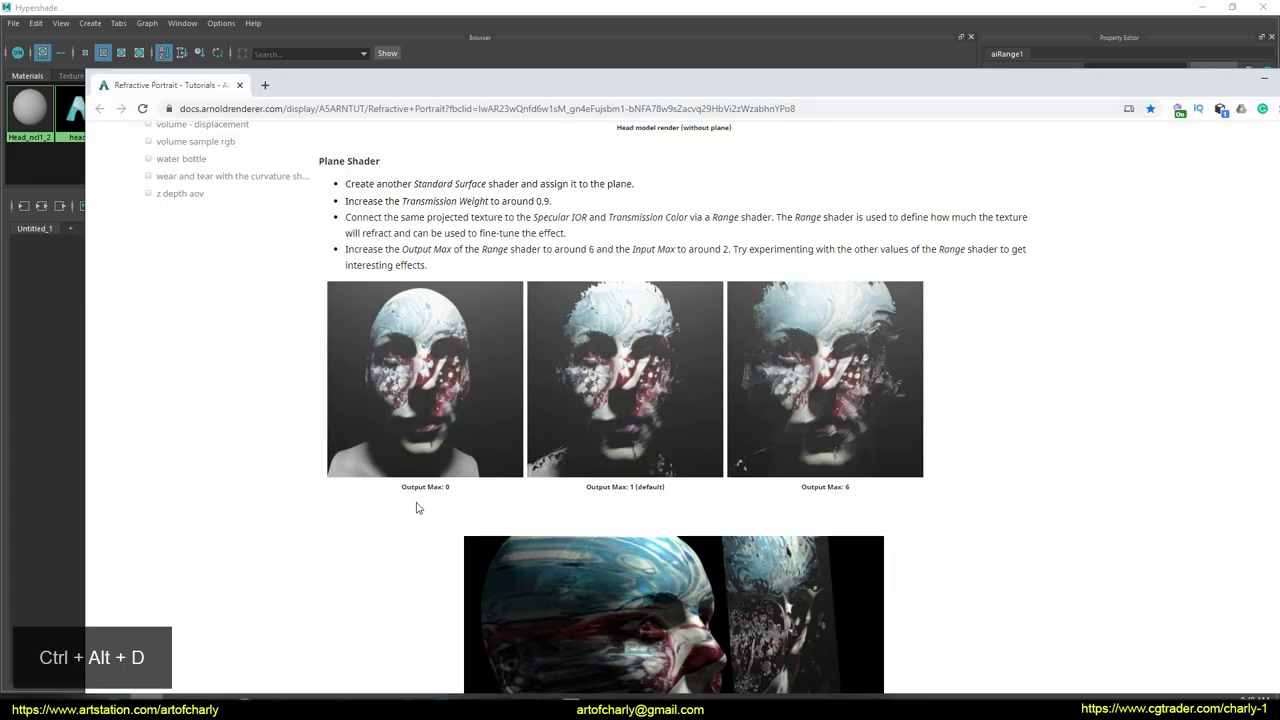
pyautogui.moveTo(401, 492); pyautogui.dragTo(449, 490)
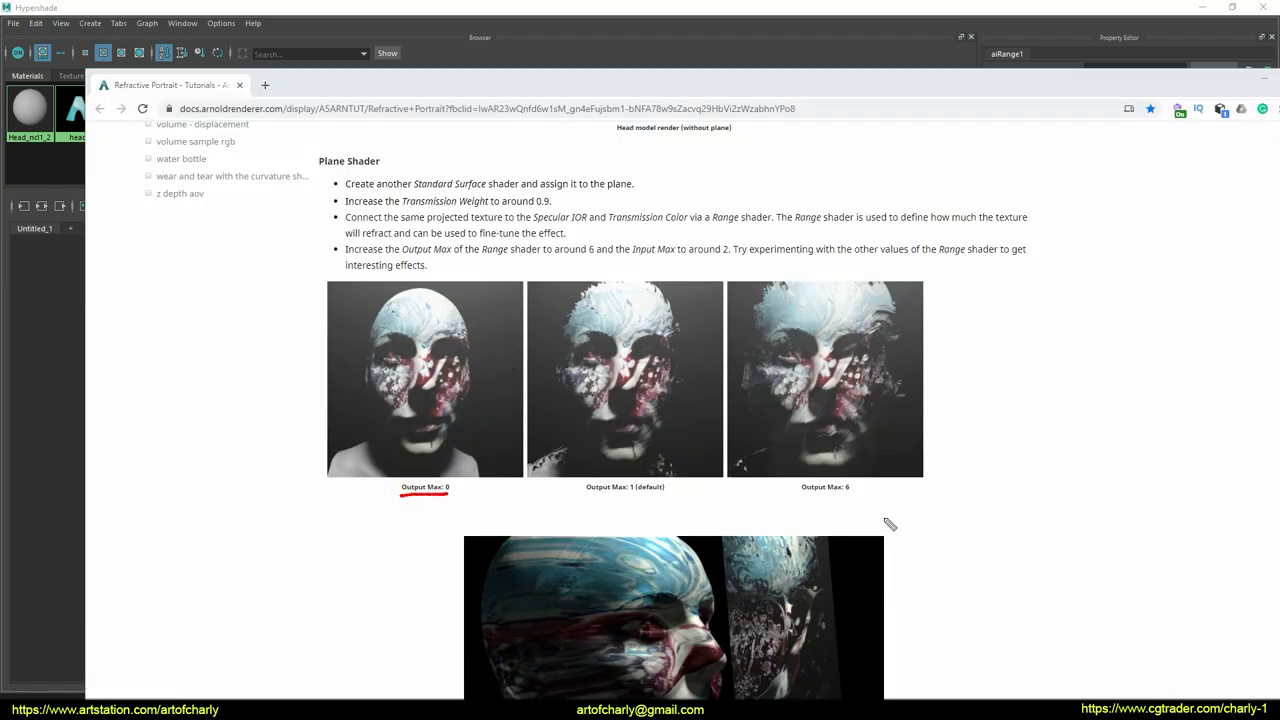
pyautogui.moveTo(802, 494); pyautogui.dragTo(869, 492)
pyautogui.press('Escape')
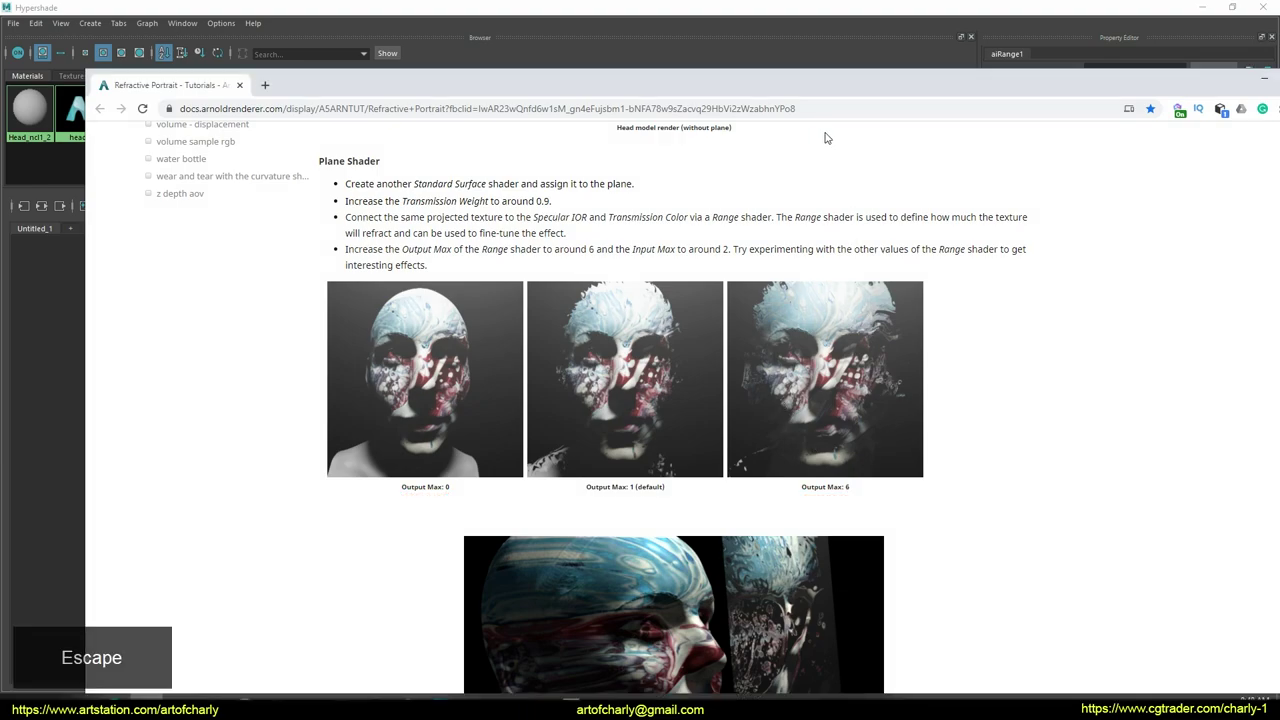
pyautogui.moveTo(569, 92); pyautogui.dragTo(1279, 86)
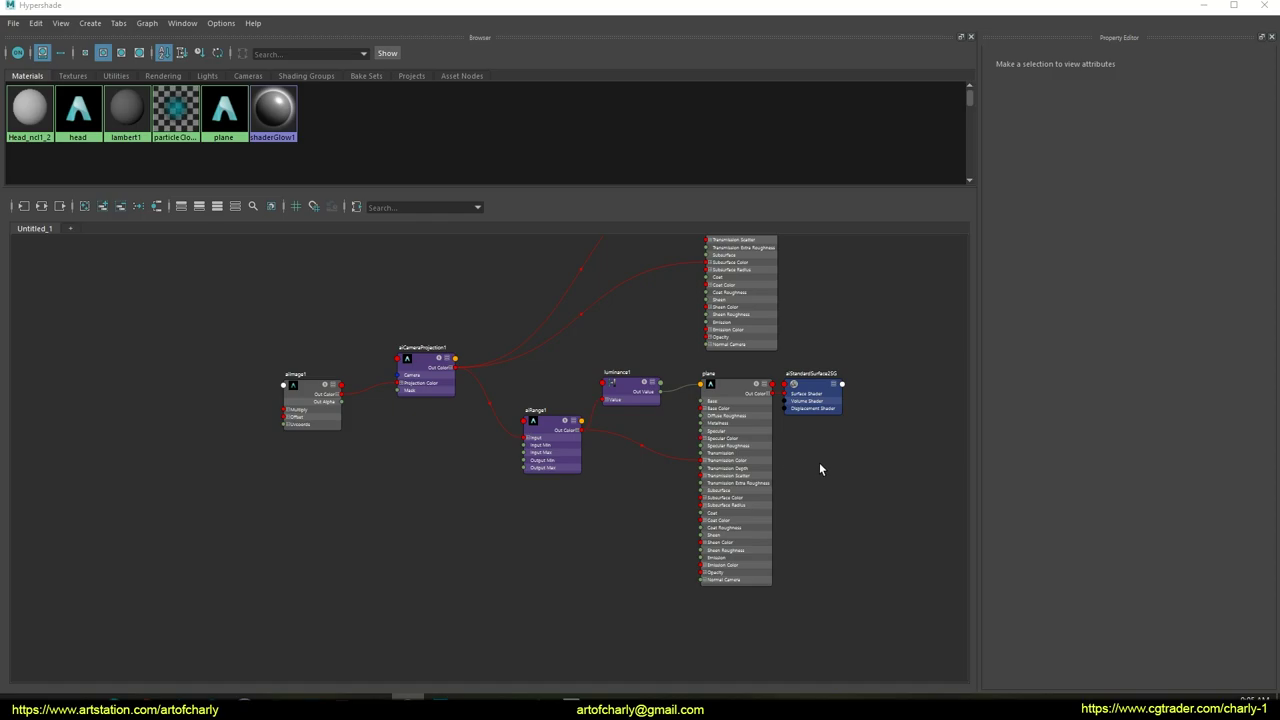
# Return to Maya's main window, select pPlane1 and set its material's specular color to black and specular weight to 0.
pyautogui.click(820, 468)
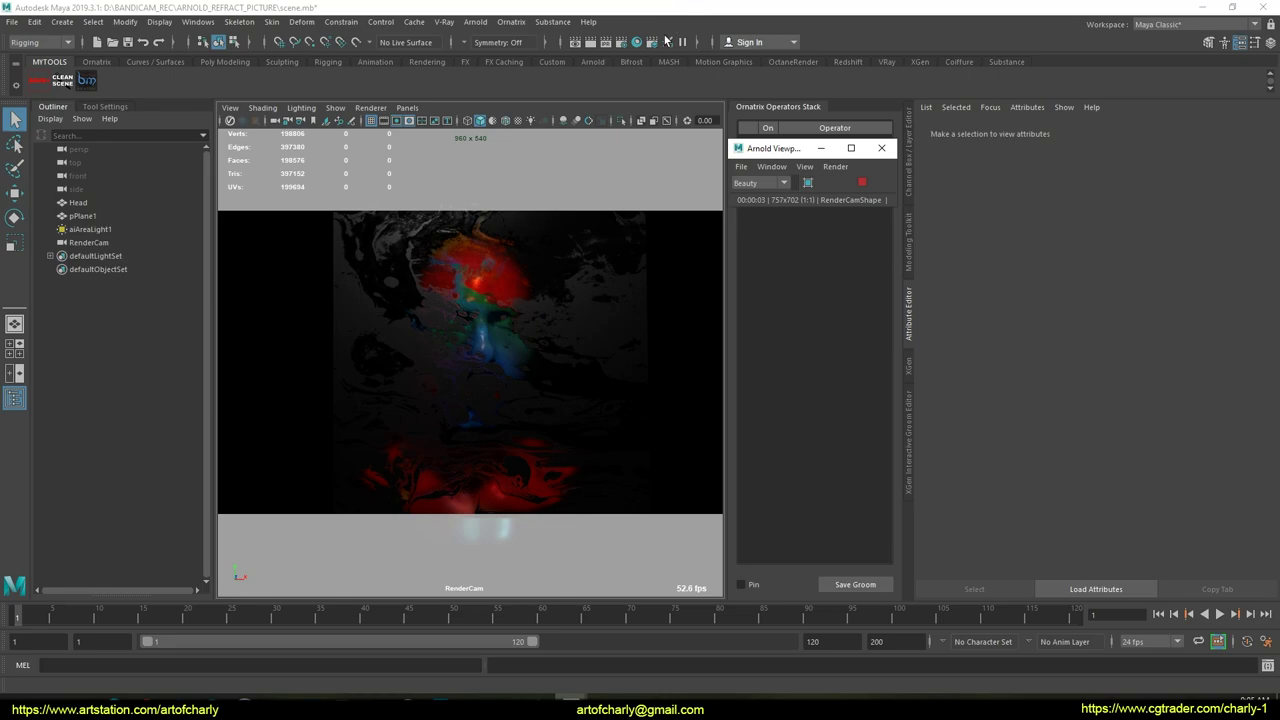
pyautogui.click(629, 302)
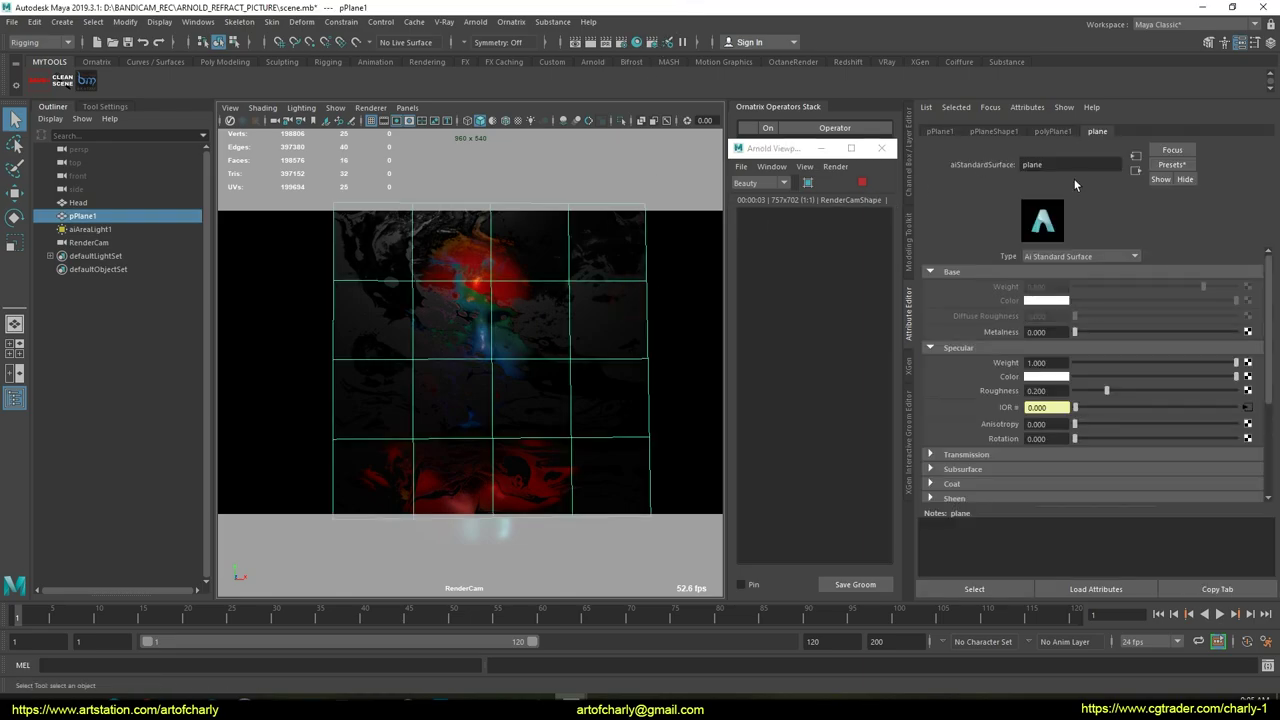
pyautogui.moveTo(1159, 377)
pyautogui.mouseDown()
pyautogui.moveTo(1249, 380)
pyautogui.moveTo(1035, 369)
pyautogui.moveTo(1194, 356)
pyautogui.moveTo(1229, 359)
pyautogui.moveTo(909, 365)
pyautogui.mouseUp()
pyautogui.moveTo(1105, 365); pyautogui.dragTo(881, 433)
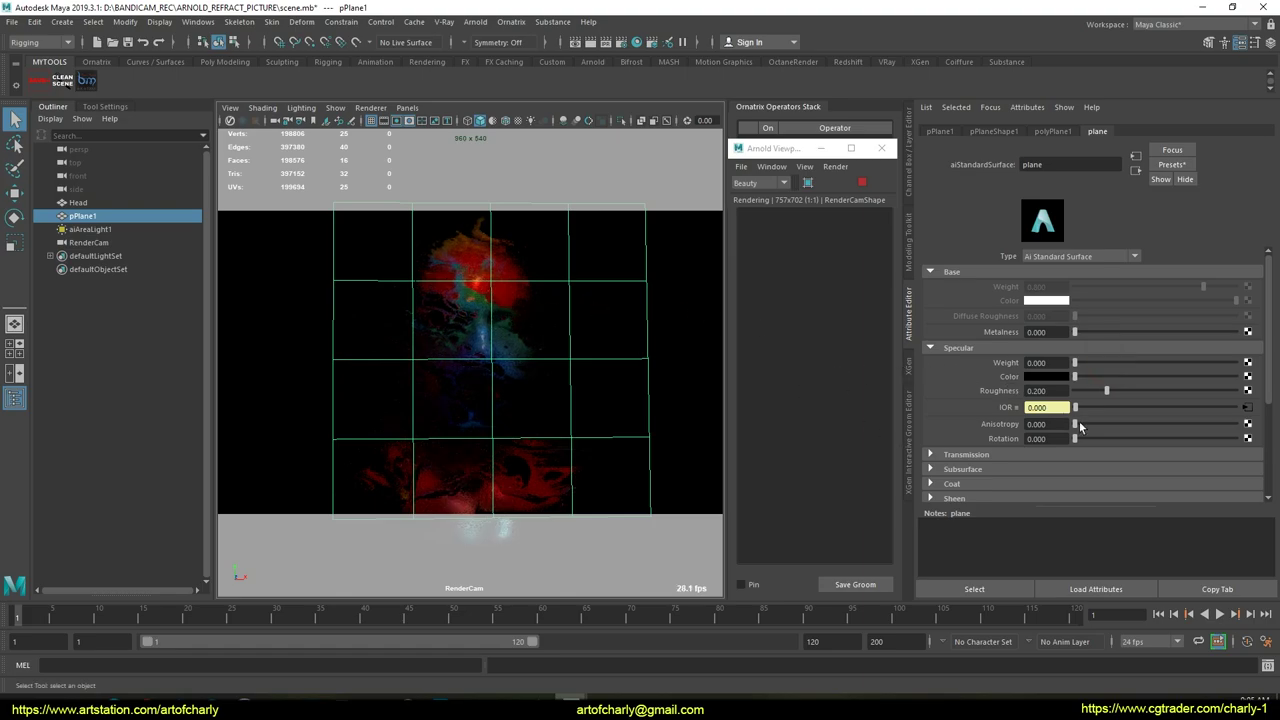
# Set the plane material's specular roughness to 0.121, base color to black and transmission weight to 1, then deselect the plane.
pyautogui.moveTo(1105, 390)
pyautogui.mouseDown()
pyautogui.moveTo(1059, 395)
pyautogui.moveTo(1124, 398)
pyautogui.moveTo(1115, 404)
pyautogui.mouseUp()
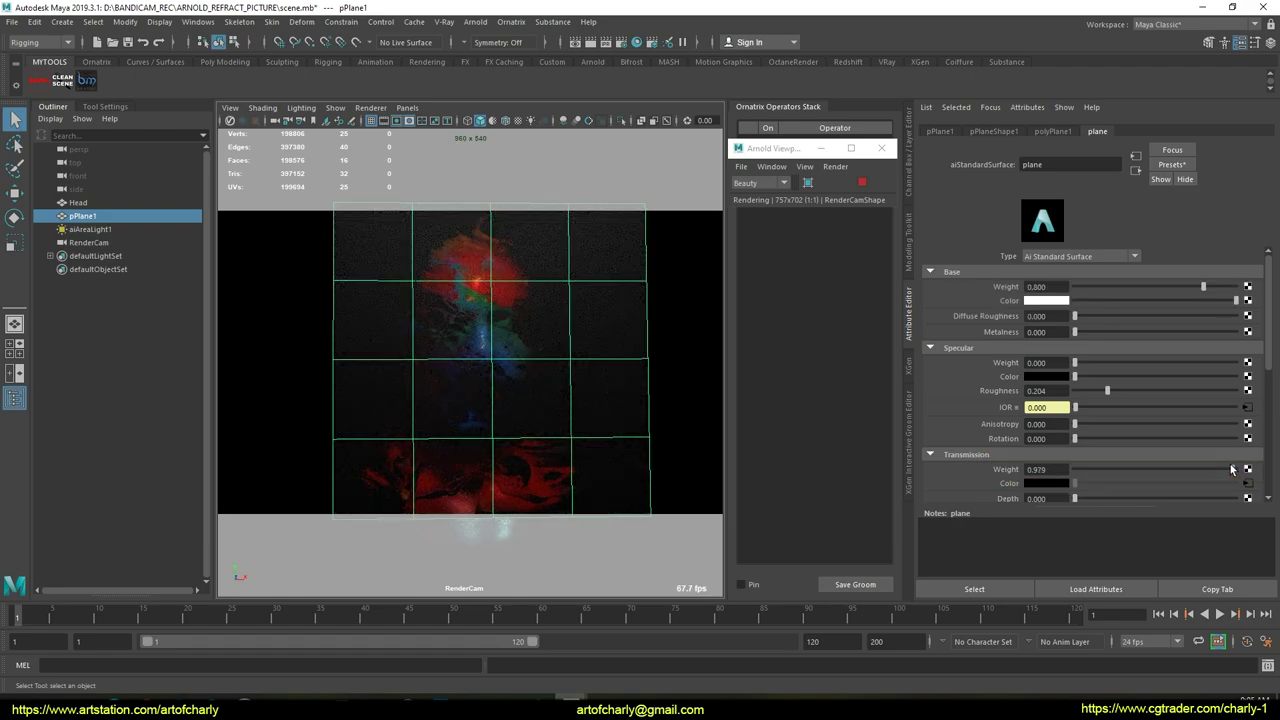
pyautogui.moveTo(1236, 300); pyautogui.dragTo(1034, 298)
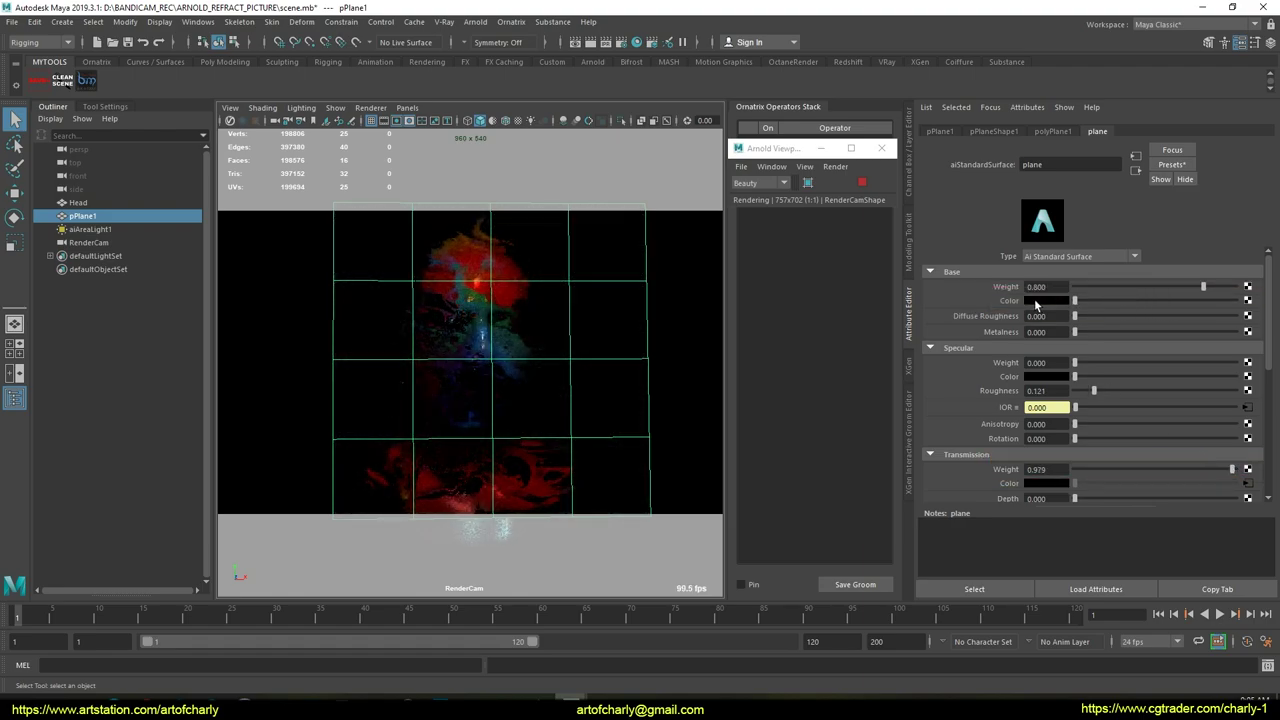
pyautogui.moveTo(1231, 469)
pyautogui.mouseDown()
pyautogui.moveTo(1128, 469)
pyautogui.moveTo(1240, 469)
pyautogui.mouseUp()
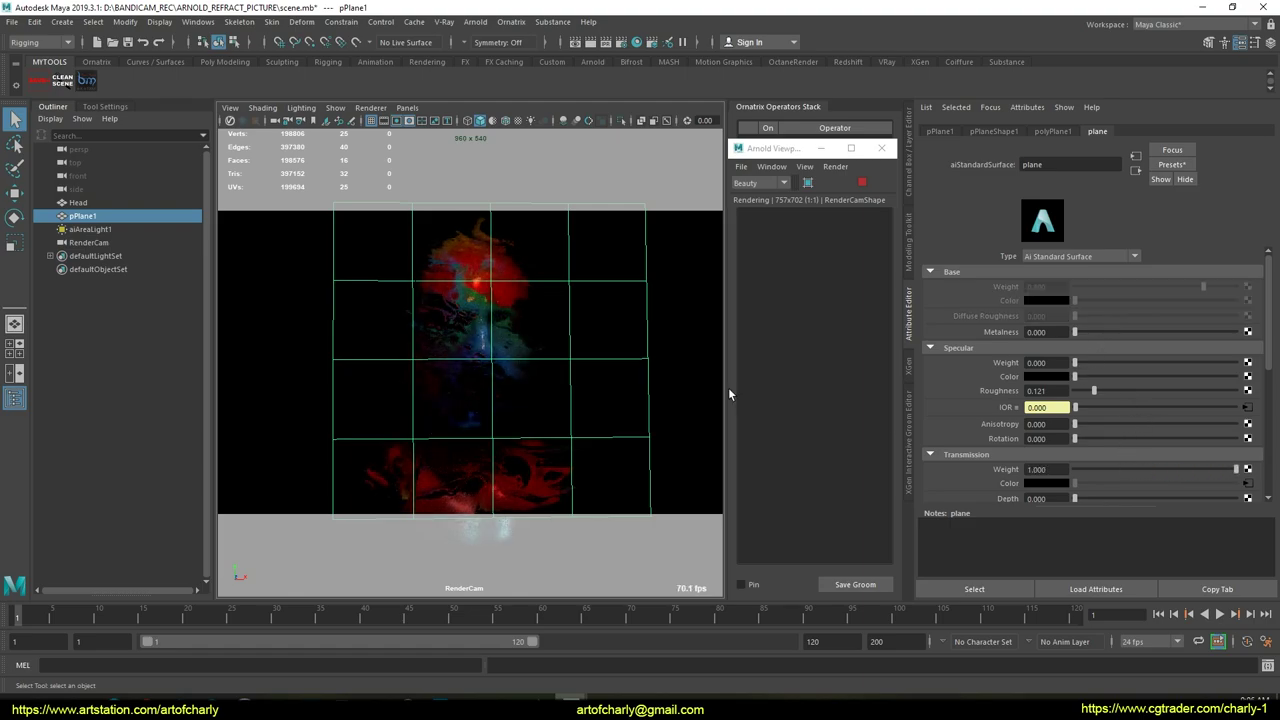
pyautogui.click(674, 377)
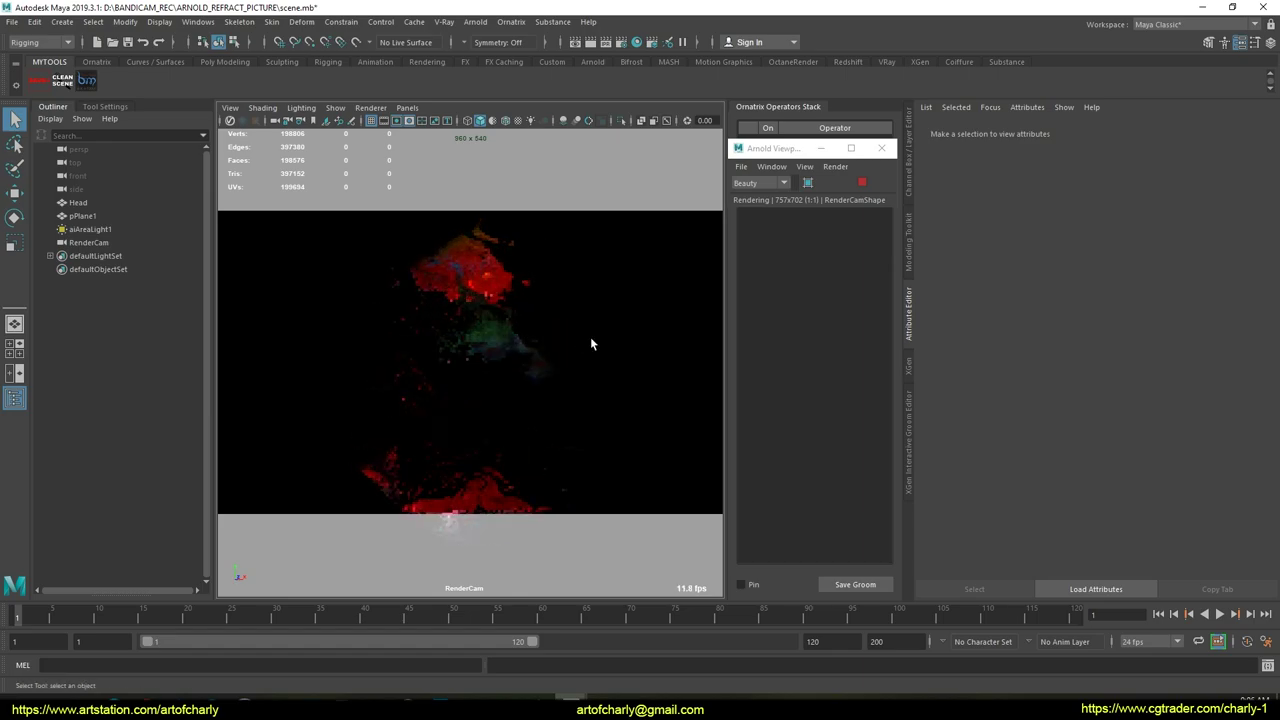
pyautogui.moveTo(643, 357)
pyautogui.keyDown('alt'); pyautogui.mouseDown()
pyautogui.moveTo(586, 351)
pyautogui.moveTo(648, 363)
pyautogui.mouseUp(); pyautogui.keyUp('alt')
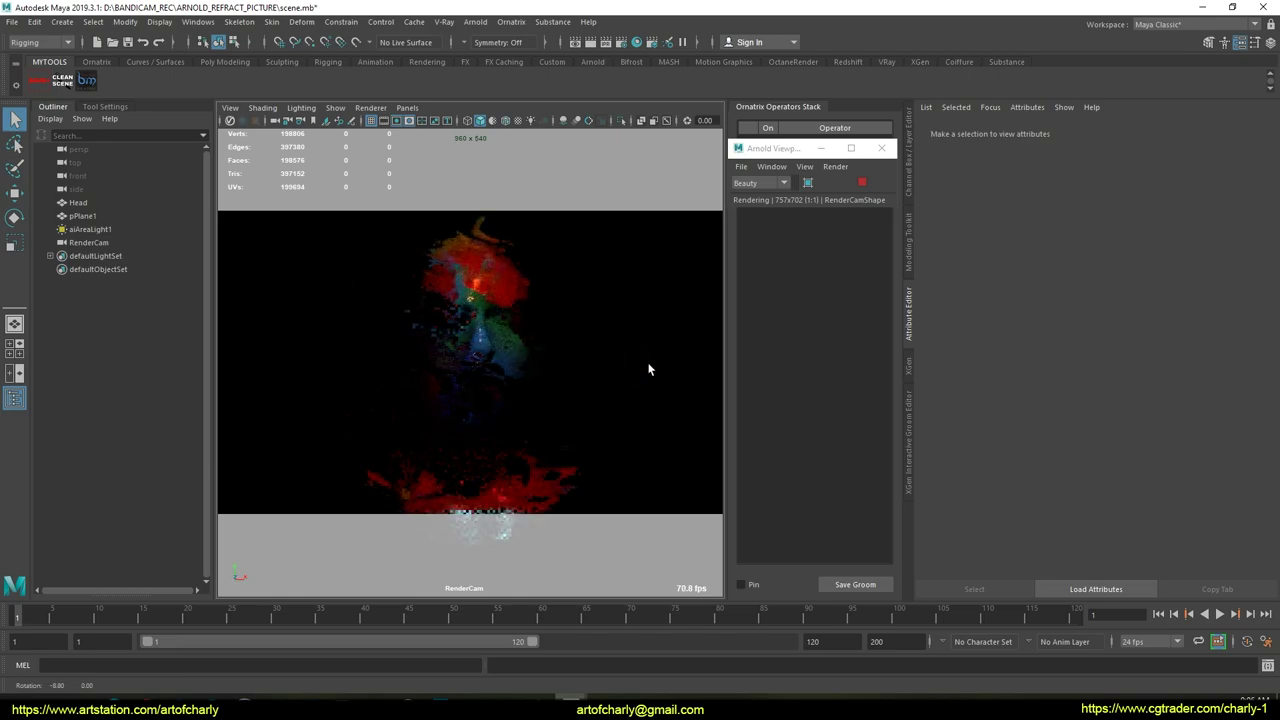
pyautogui.click(486, 325)
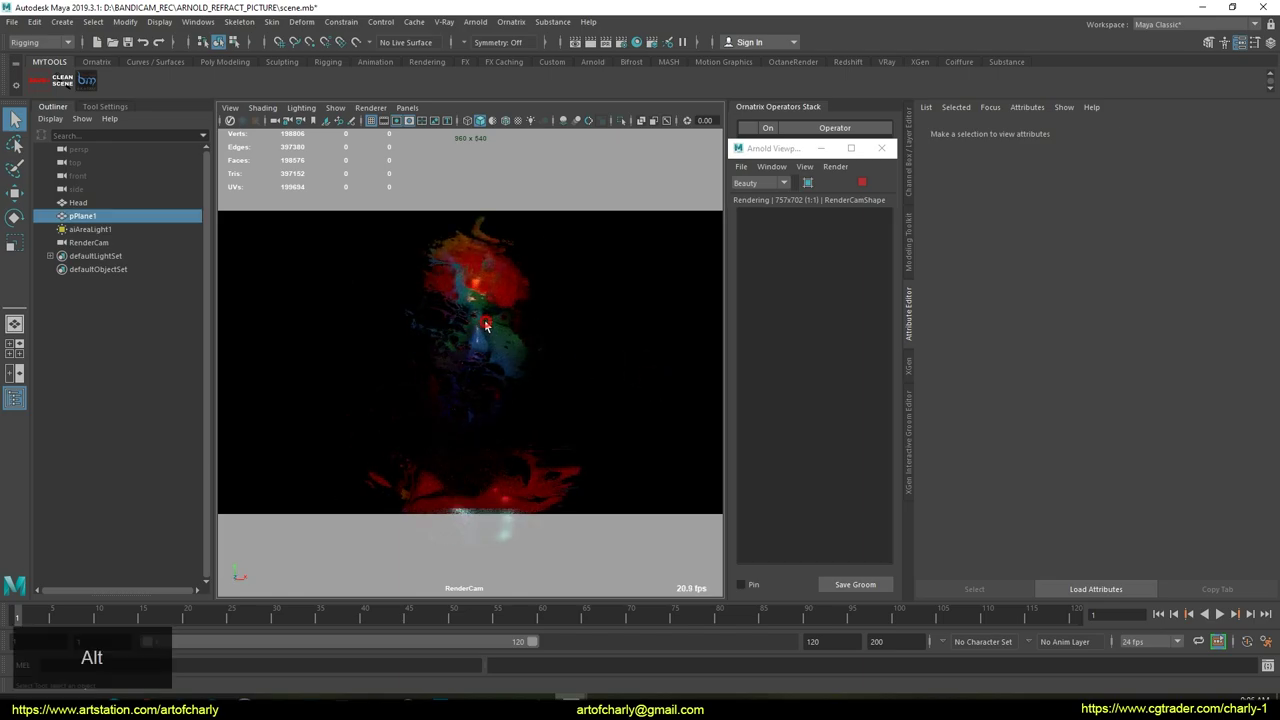
pyautogui.click(656, 350)
pyautogui.keyDown('alt'); pyautogui.moveTo(580, 342); pyautogui.dragTo(635, 388, button='right'); pyautogui.keyUp('alt')
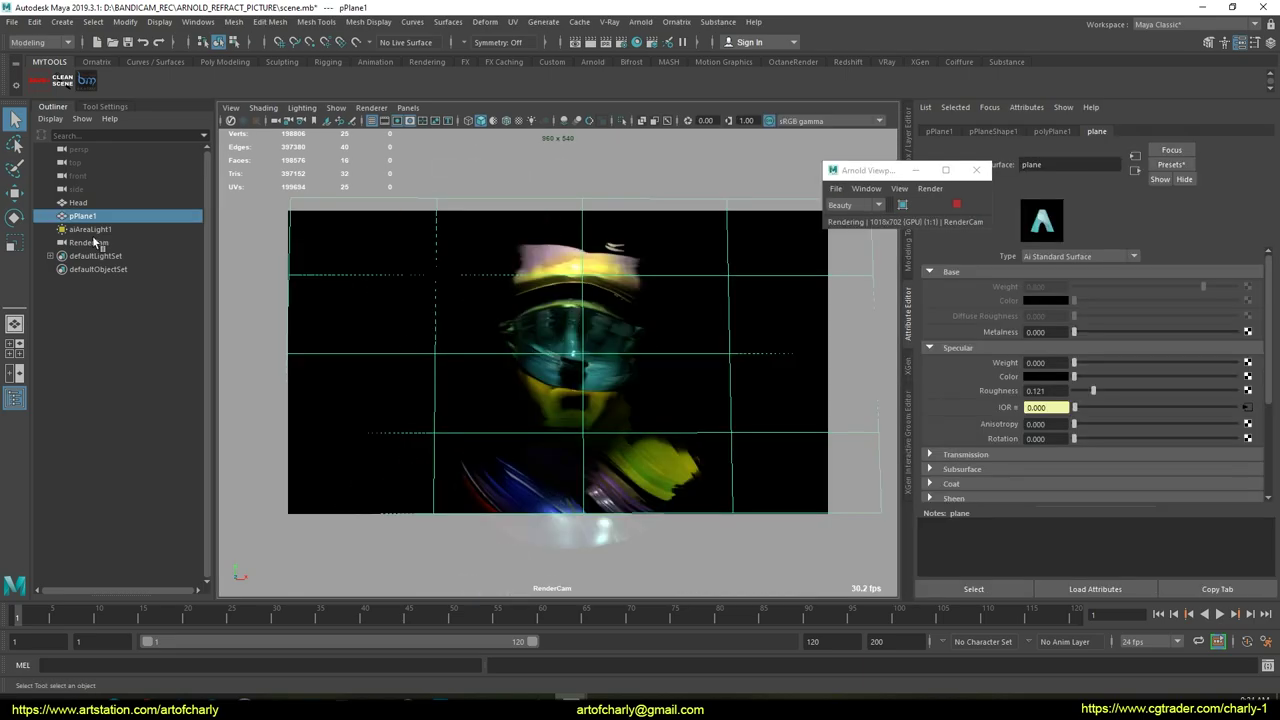
# Select the Head mesh and turn off selection highlighting in the viewport.
pyautogui.click(79, 203)
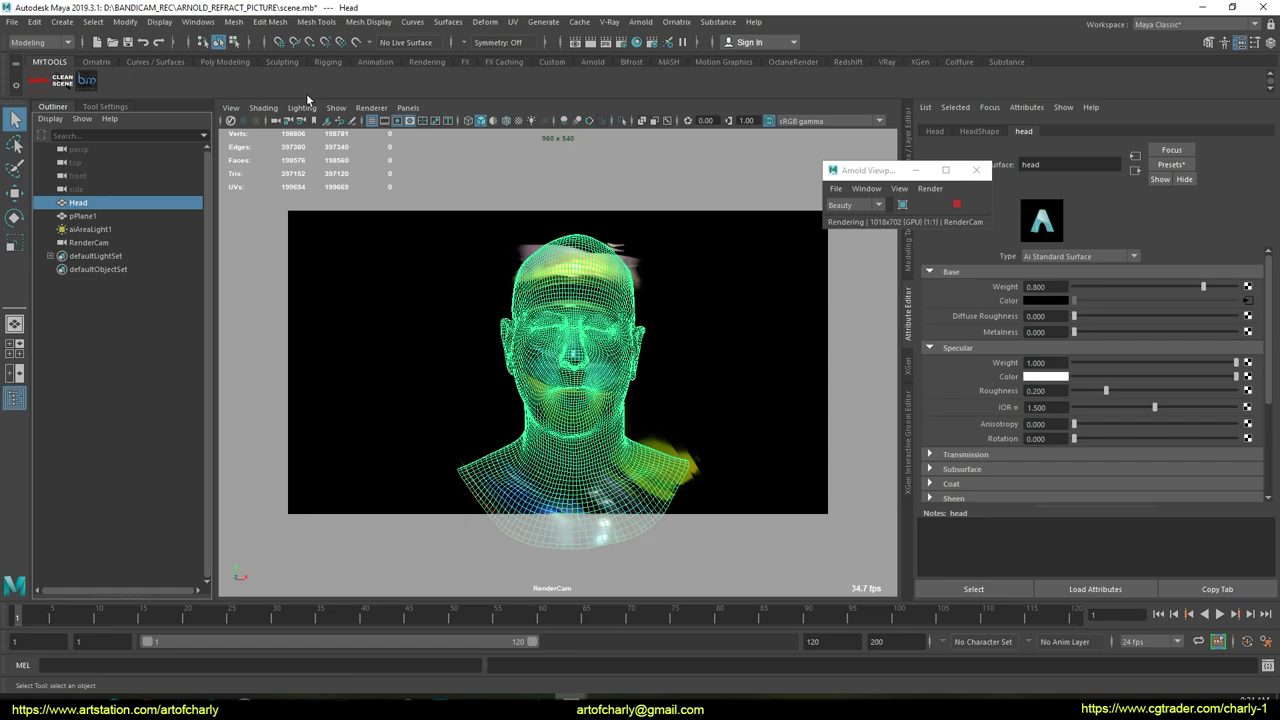
pyautogui.click(337, 108)
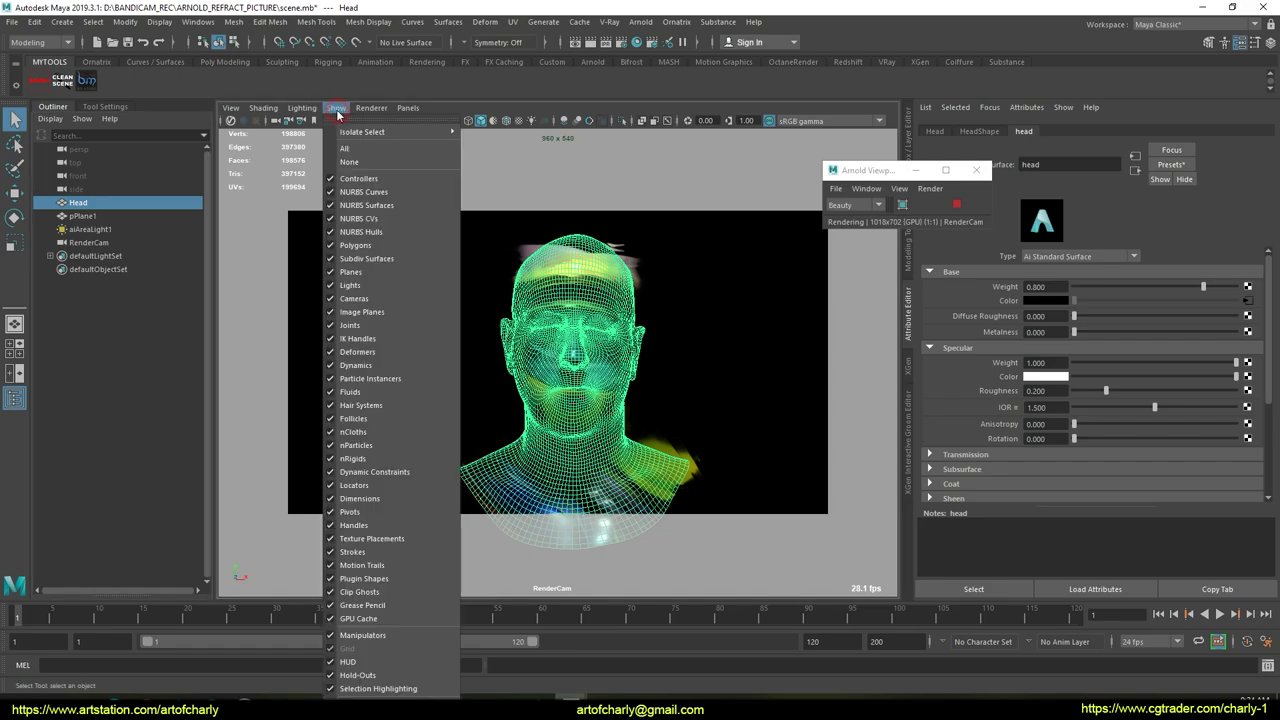
pyautogui.click(378, 688)
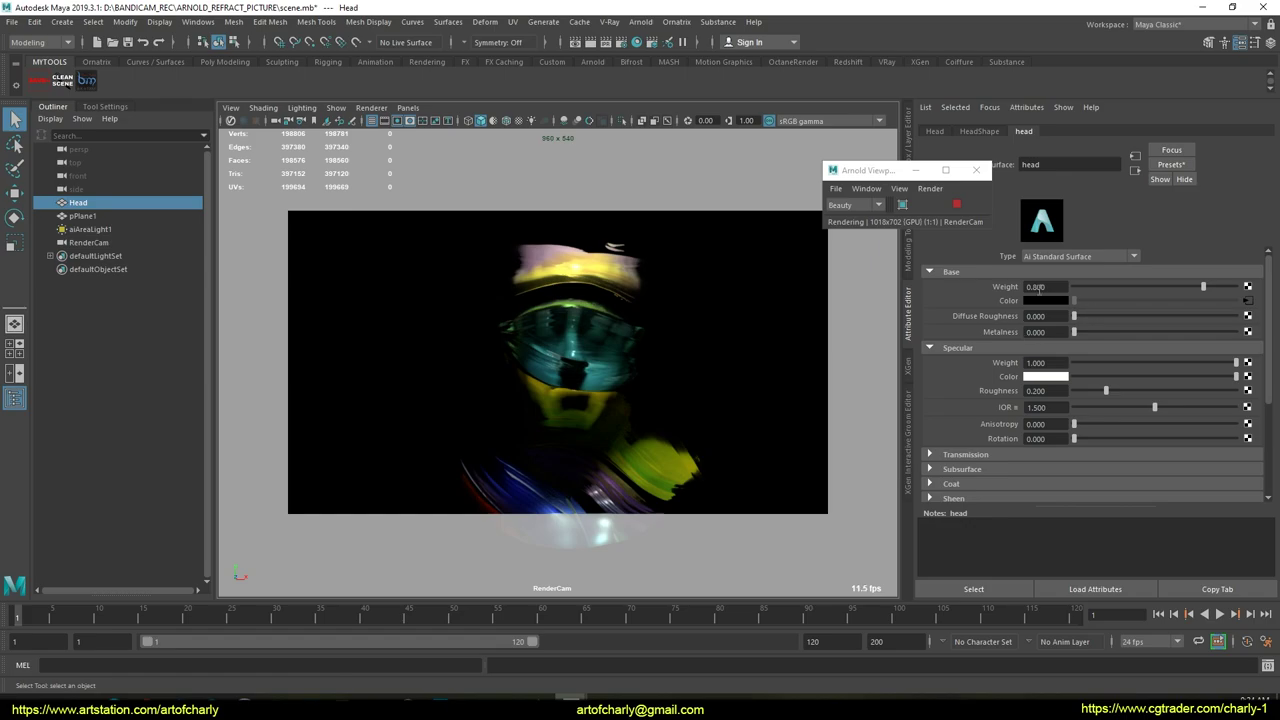
# Load pic-(2).jpg into the aiImage1 node that feeds the camera projection on the head's base color.
pyautogui.click(1250, 302)
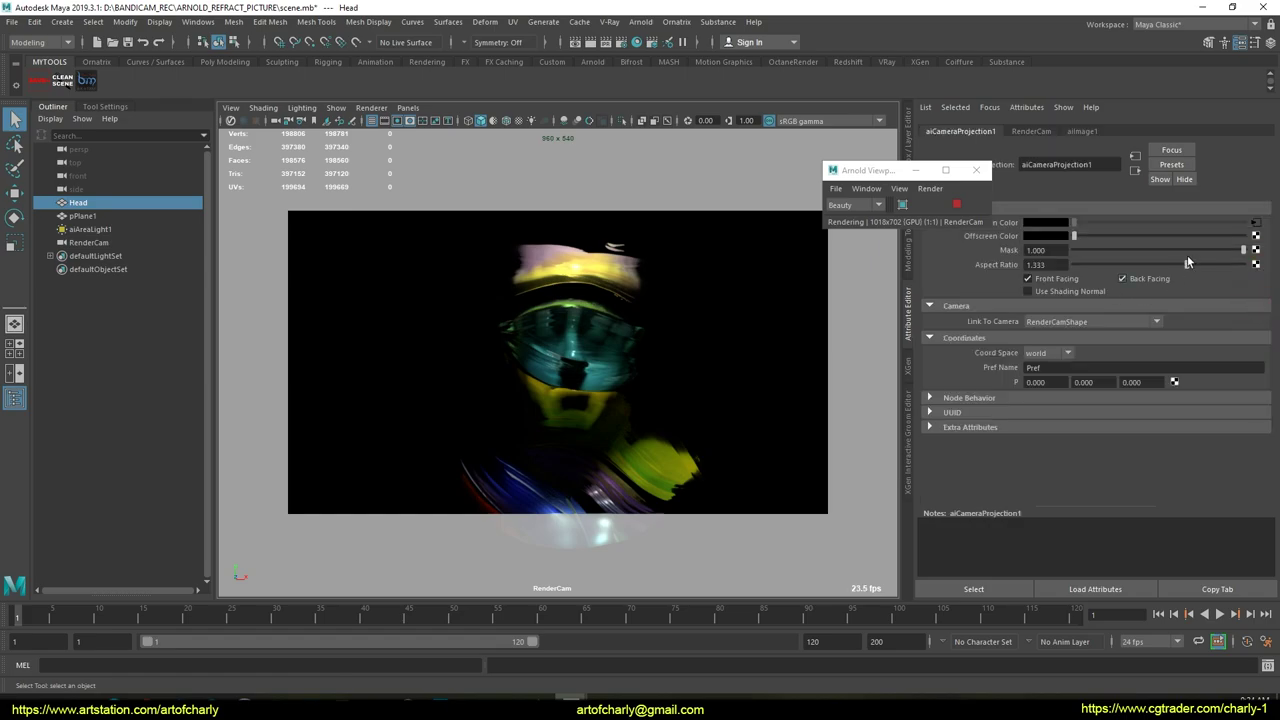
pyautogui.click(1256, 222)
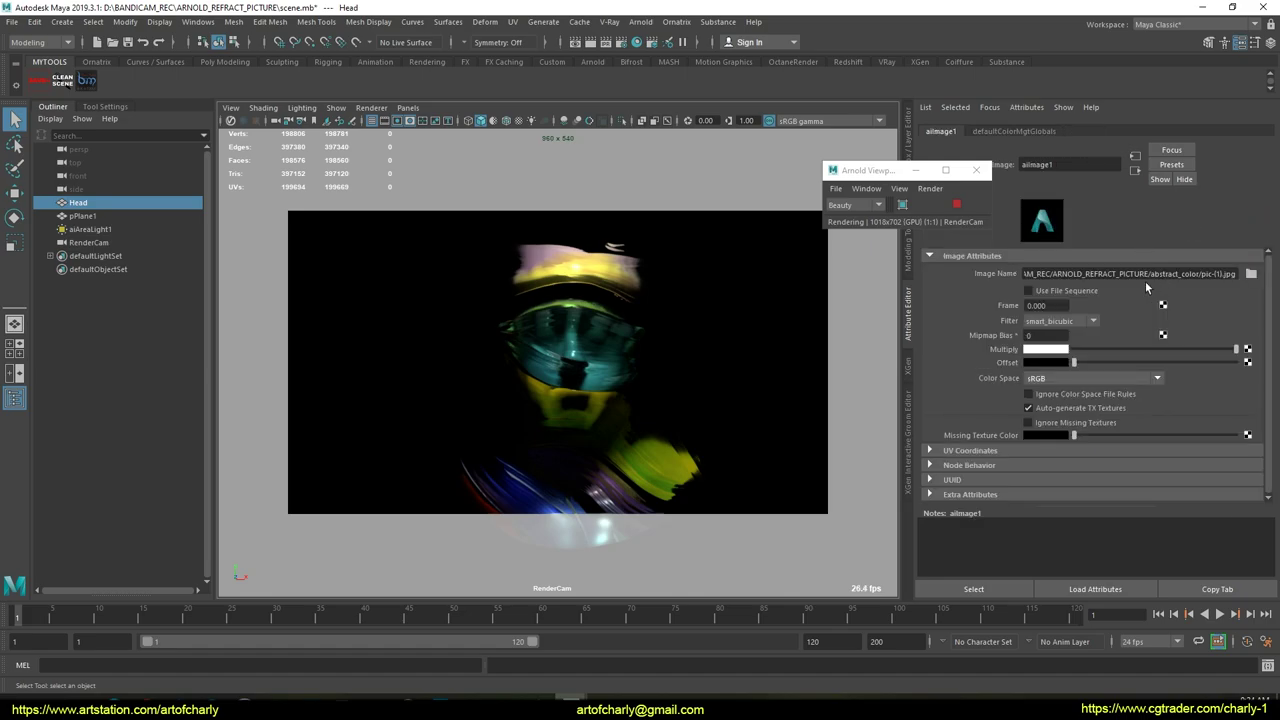
pyautogui.click(1251, 274)
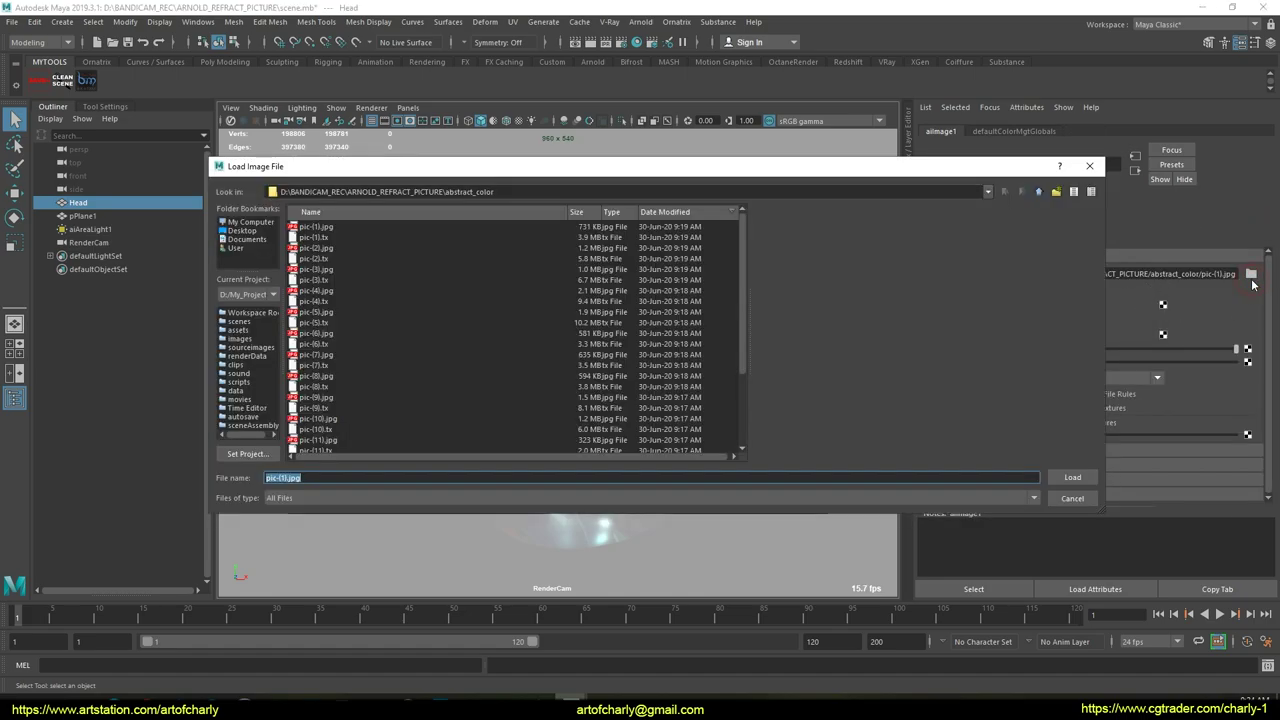
pyautogui.click(330, 246)
pyautogui.click(1072, 477)
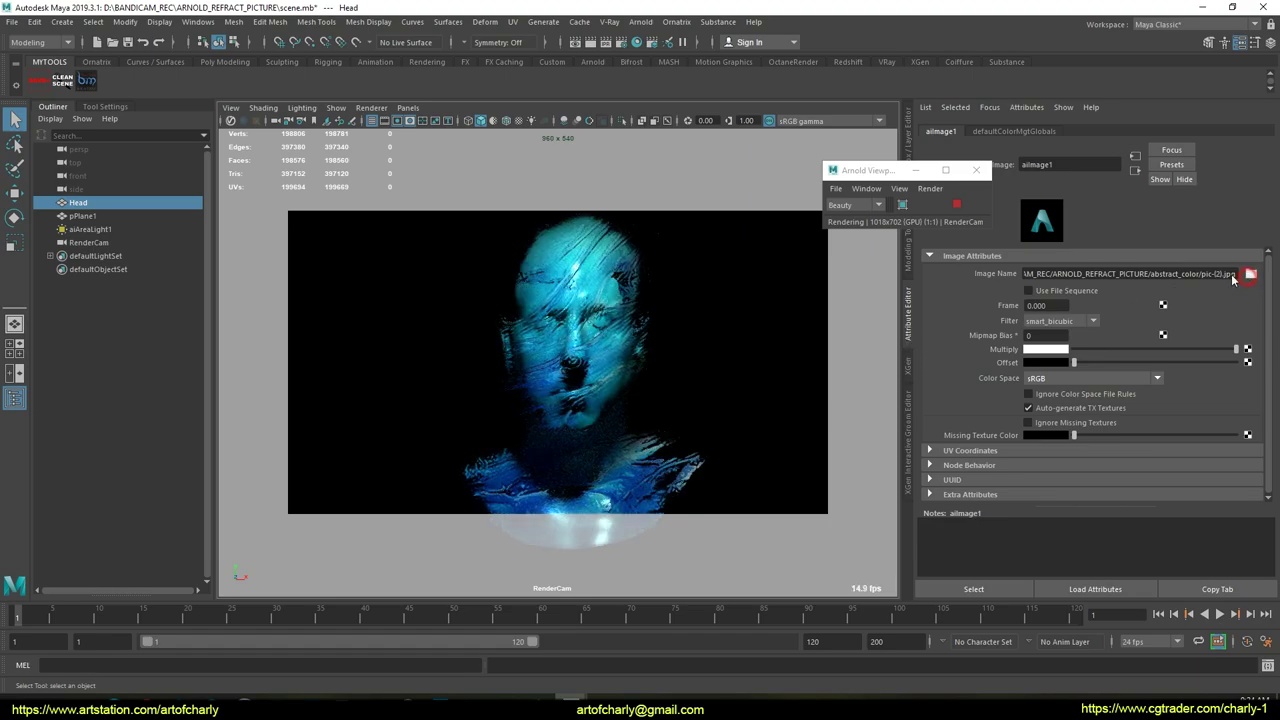
# Try pic-(3).jpg and pic-(4).jpg in turn as the projected image in aiImage1.
pyautogui.click(1250, 274)
pyautogui.click(313, 268)
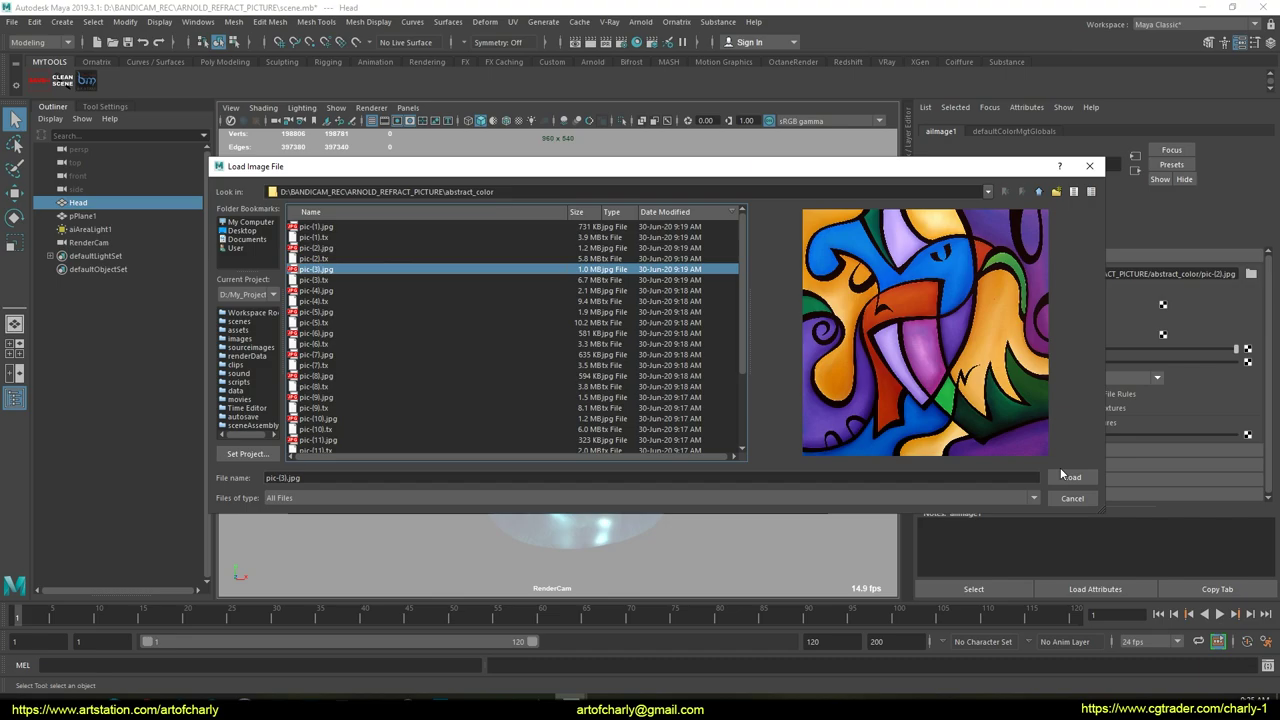
pyautogui.click(1066, 476)
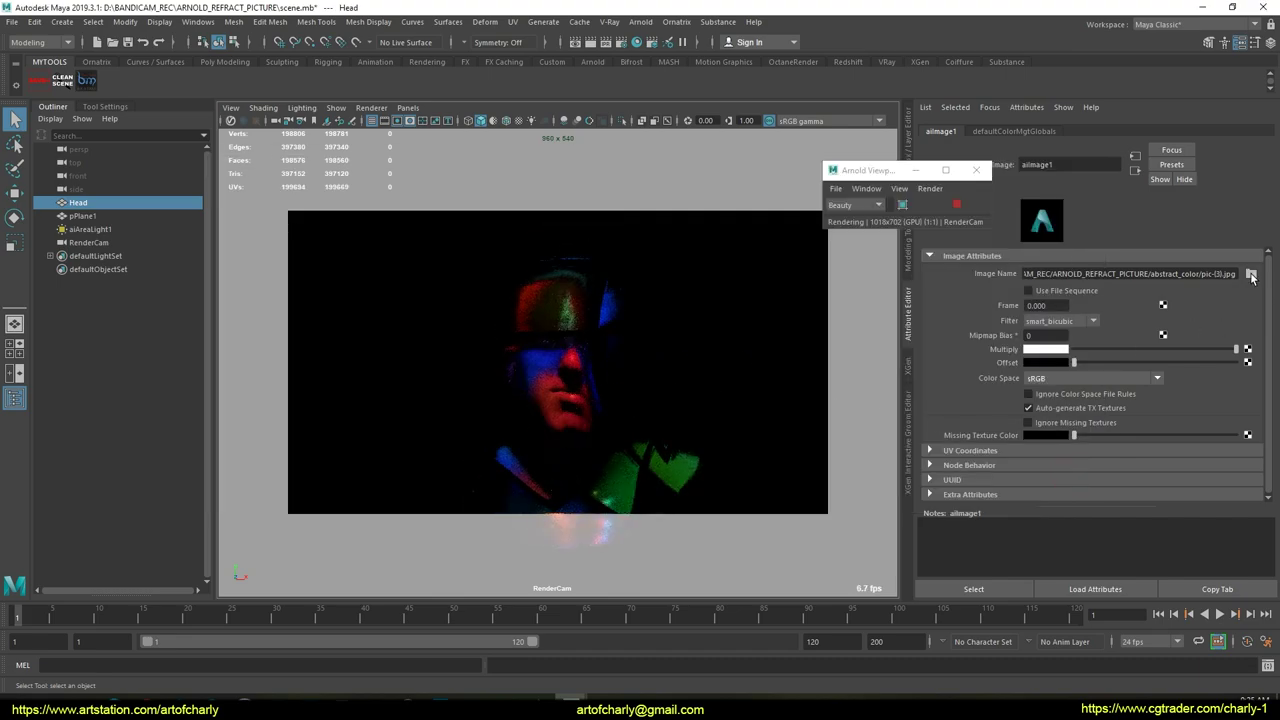
pyautogui.click(1250, 275)
pyautogui.click(316, 291)
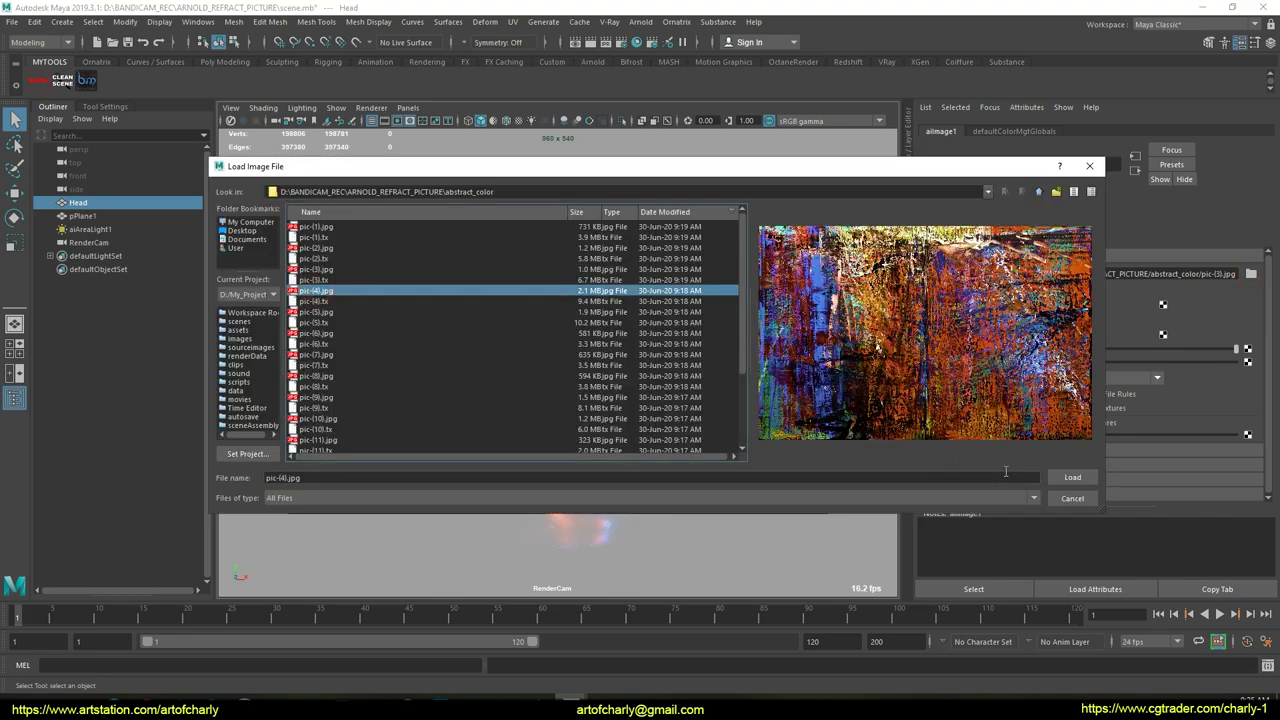
pyautogui.click(1068, 477)
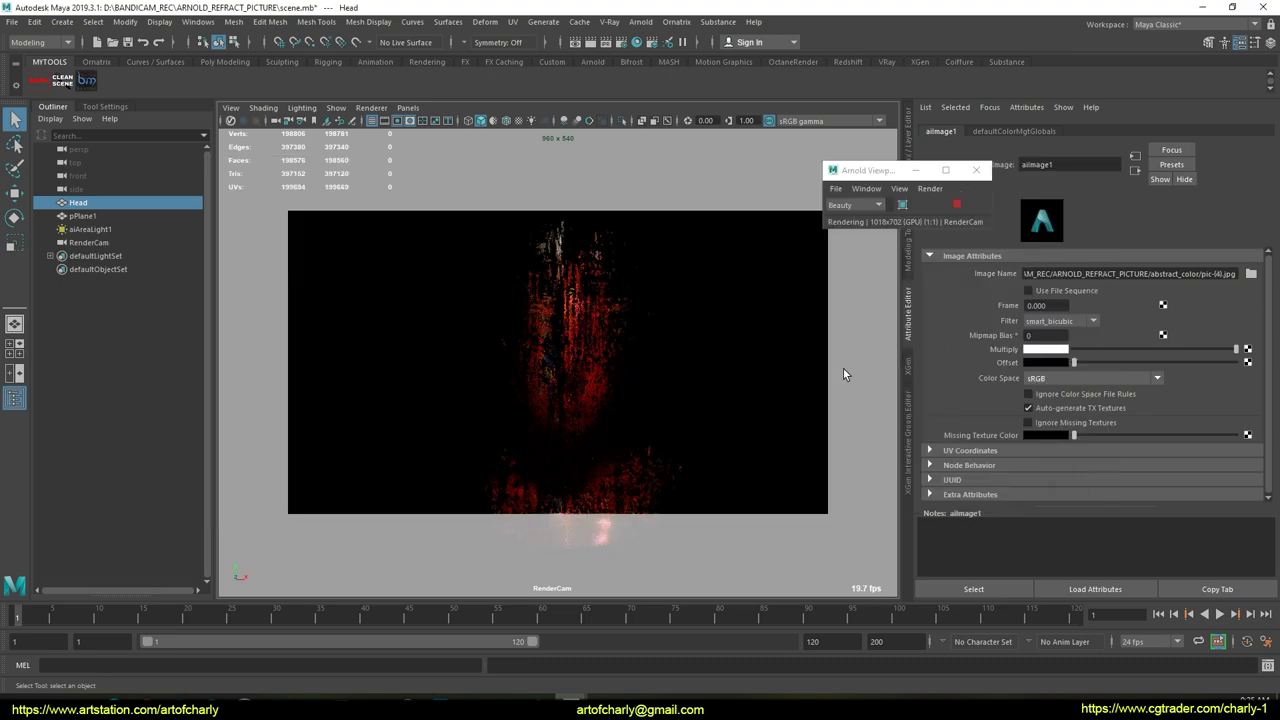
# Try pic-(5).jpg and pic-(6).jpg in turn as the projected image in aiImage1.
pyautogui.click(1250, 274)
pyautogui.click(312, 312)
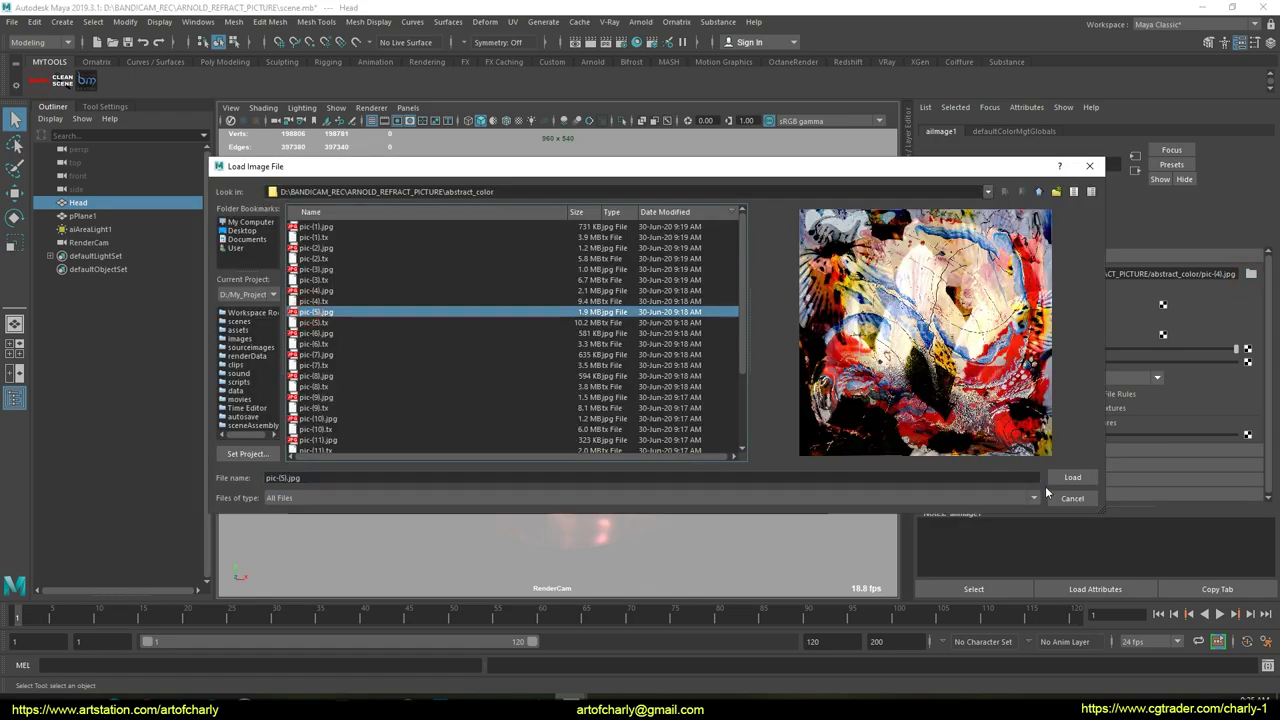
pyautogui.click(1068, 477)
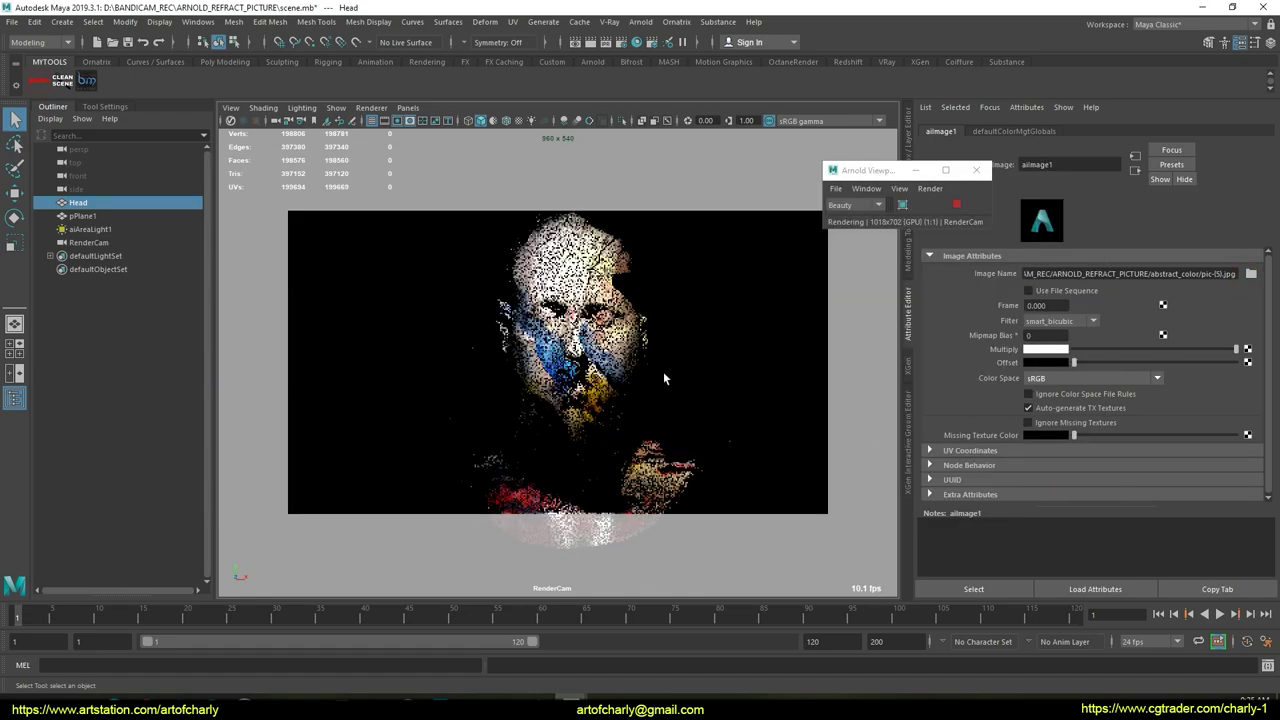
pyautogui.click(1250, 274)
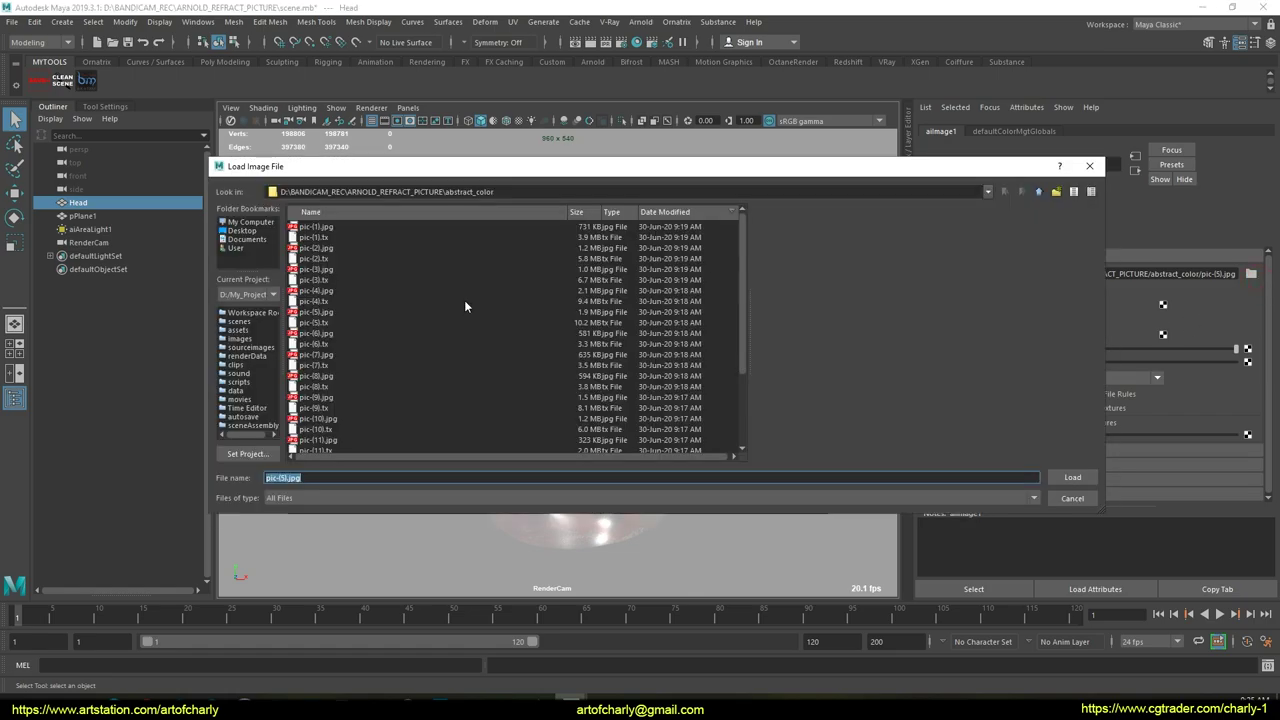
pyautogui.click(316, 333)
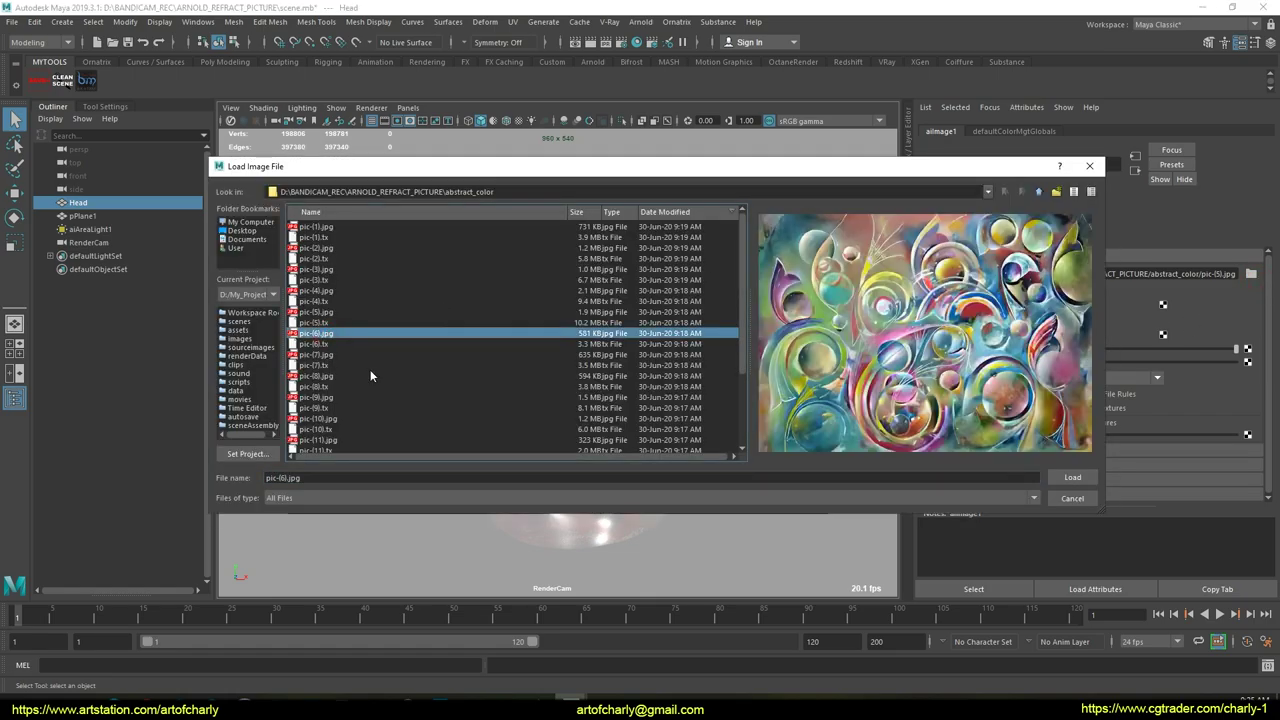
pyautogui.click(1062, 478)
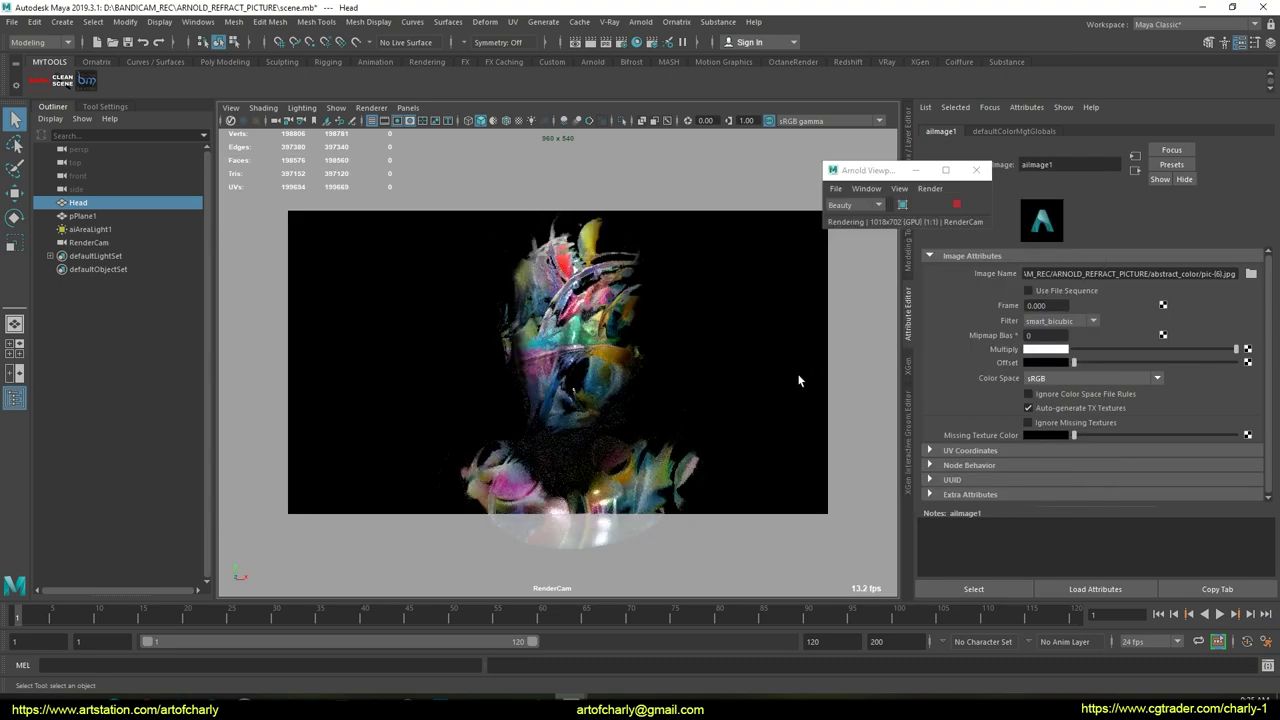
# Load pic-(15).jpg from the abstract_color folder as the head's projected image.
pyautogui.click(1250, 274)
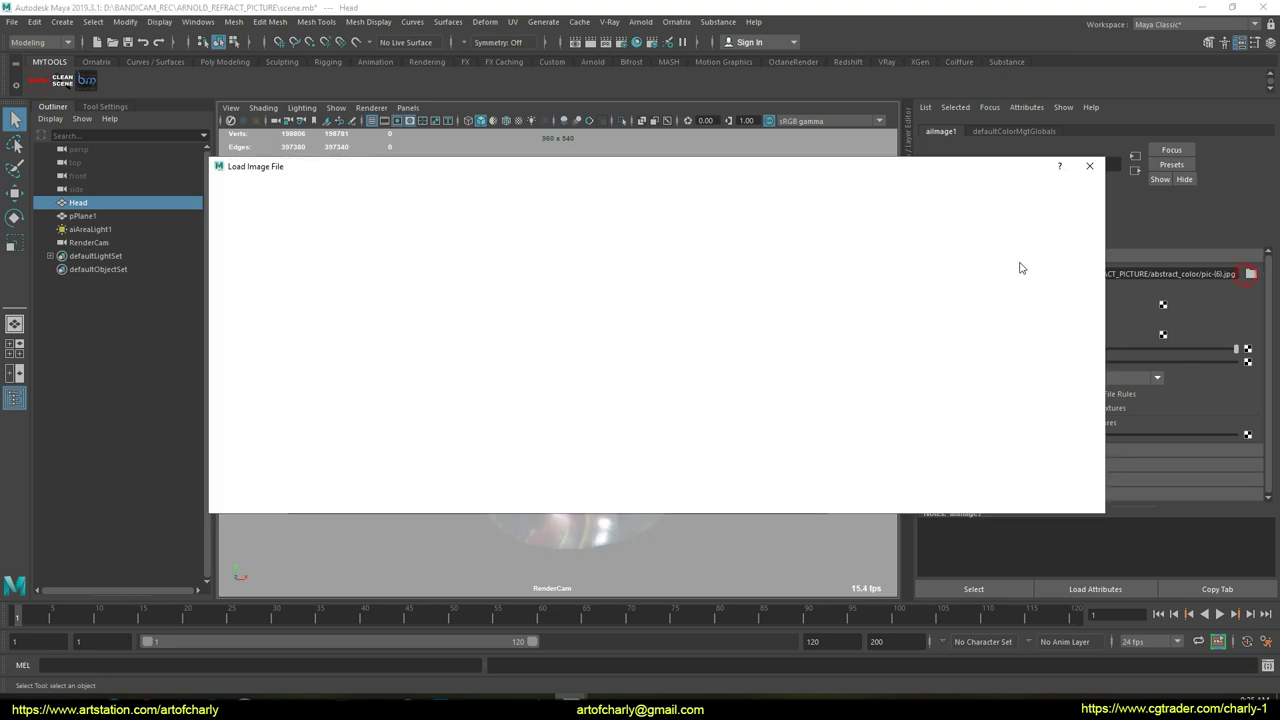
pyautogui.scroll(1, 325, 395)
pyautogui.click(325, 429)
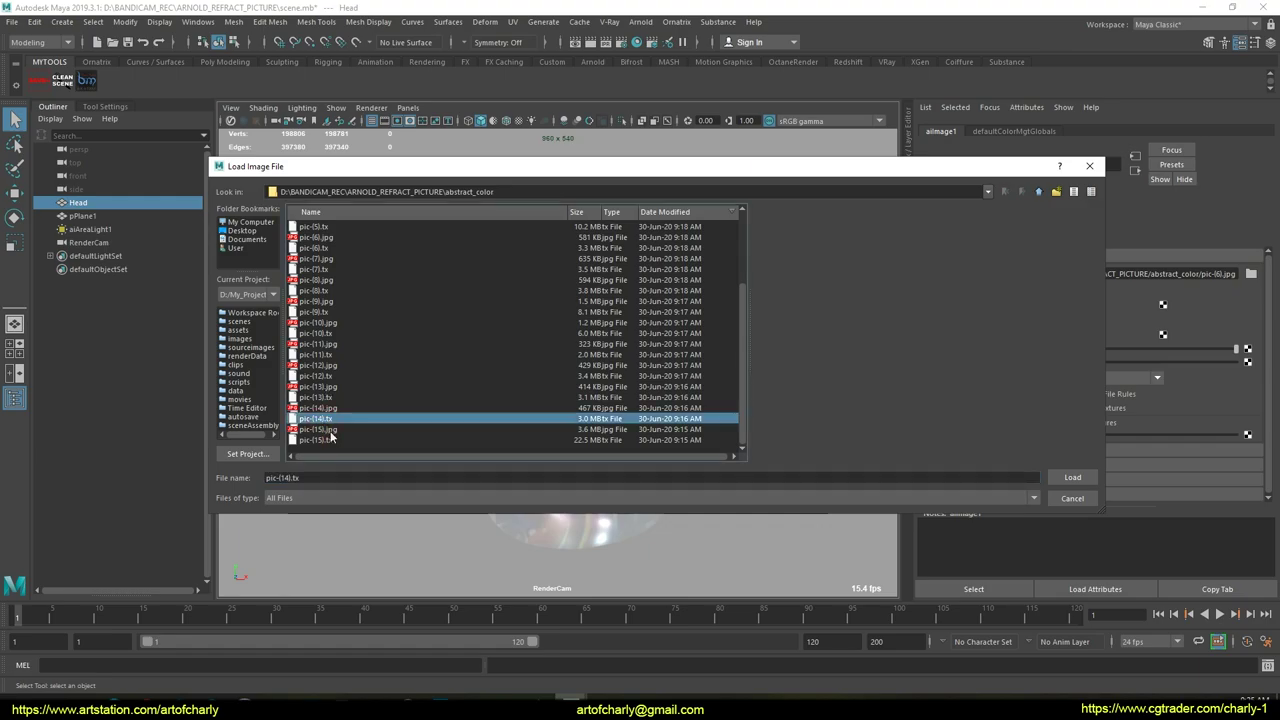
pyautogui.click(1070, 477)
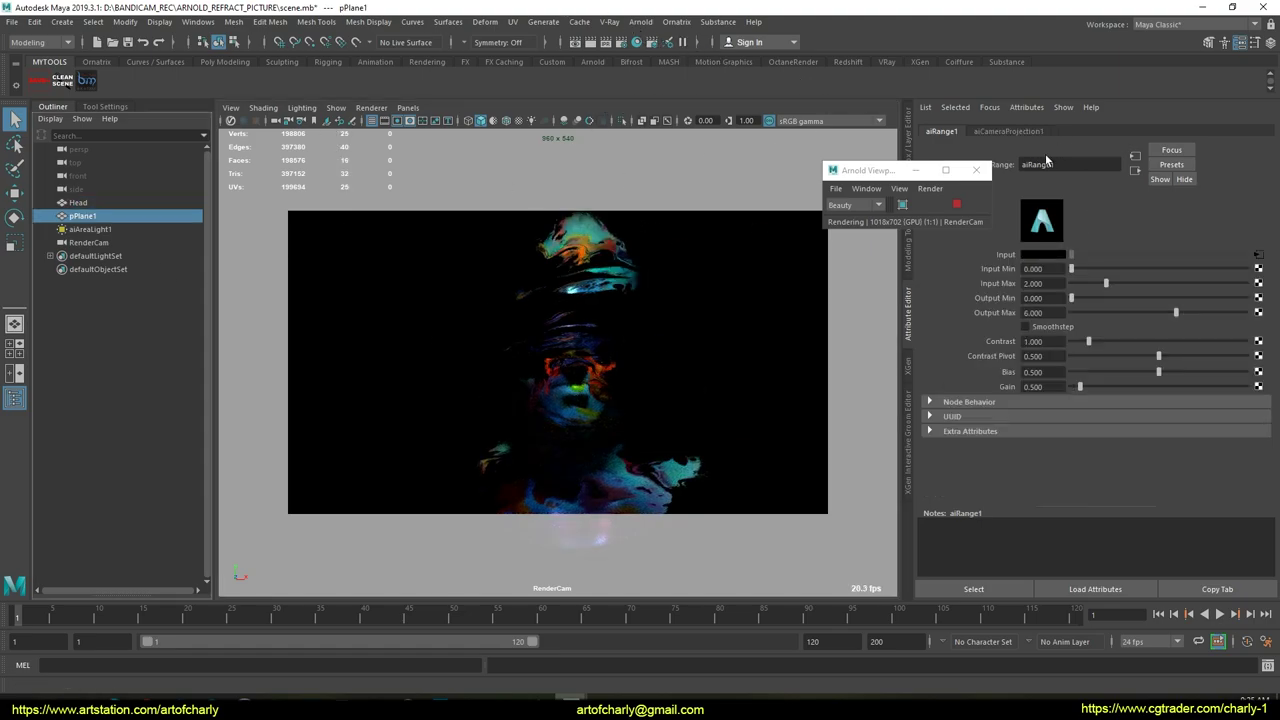
# Rename the plane material's aiRange1 node to aiRange1D.
pyautogui.click(1046, 162)
pyautogui.write('D')
pyautogui.moveTo(976, 291); pyautogui.dragTo(1040, 291)
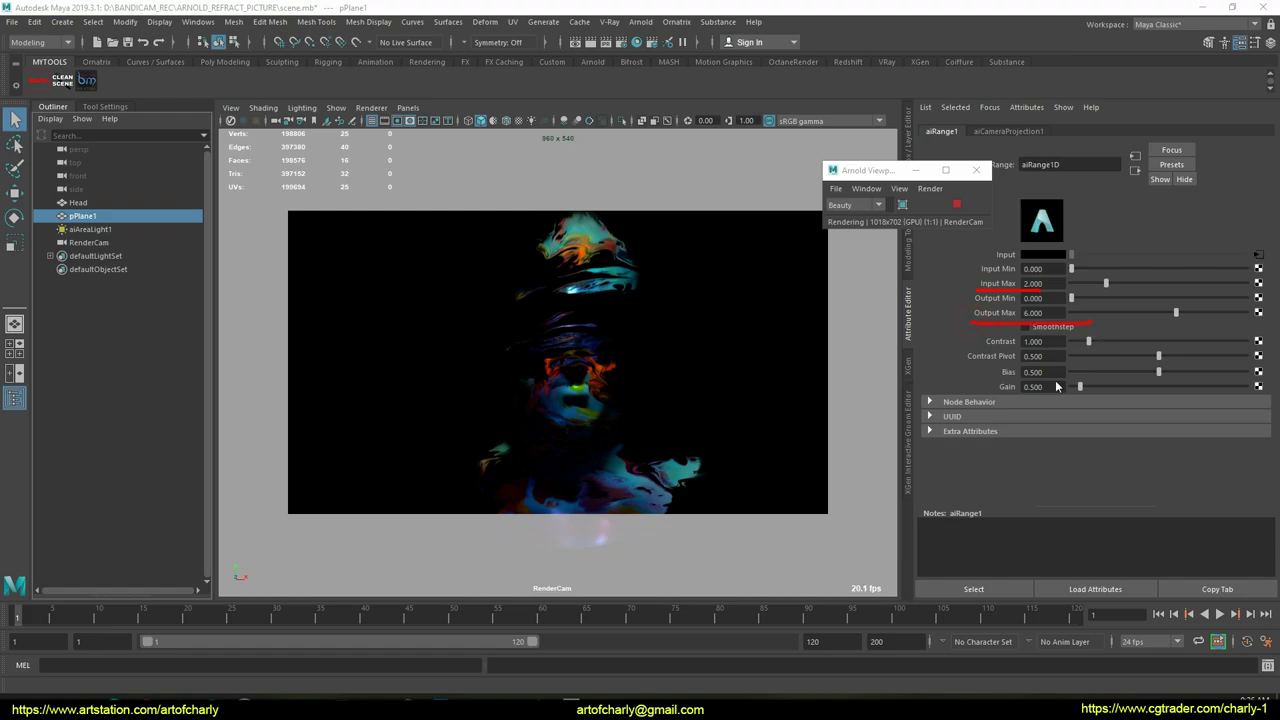
pyautogui.press('Escape')
# Adjust the plane's range node to Gain 0.230, Output Max 6.820, Contrast 3.793 and Input Max 1.149.
pyautogui.moveTo(1078, 387); pyautogui.dragTo(1075, 389)
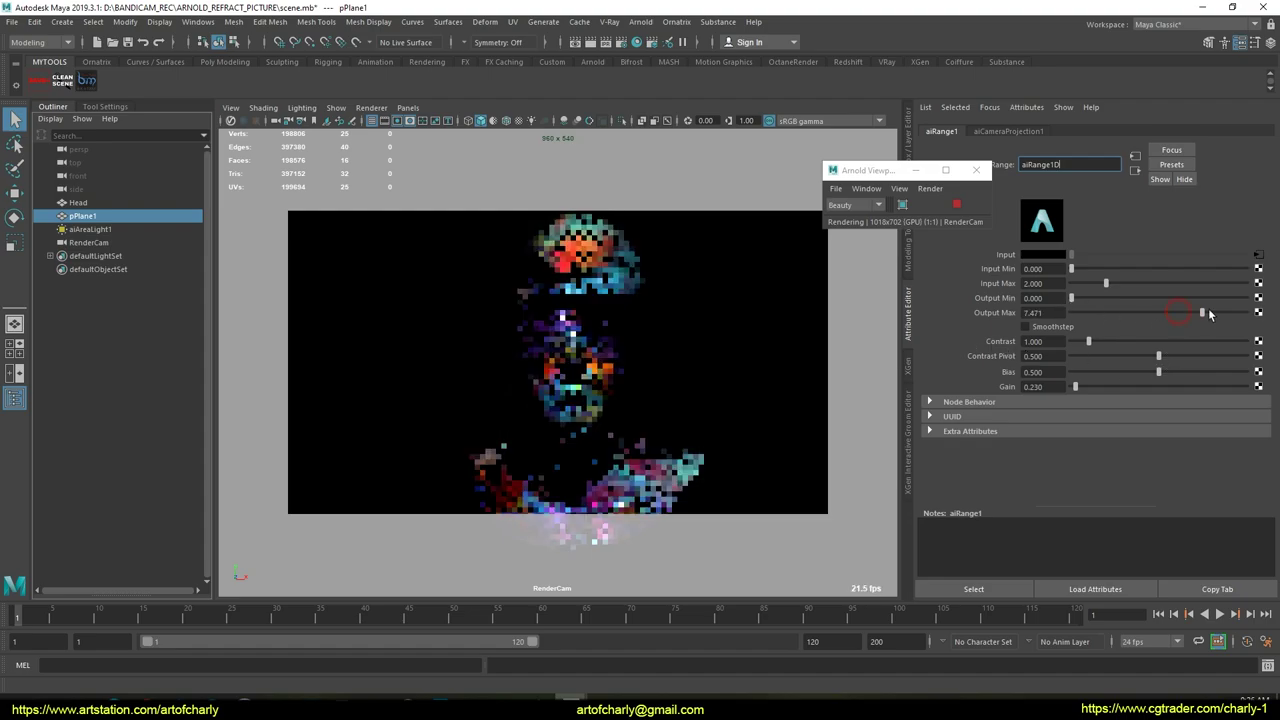
pyautogui.moveTo(1218, 313); pyautogui.dragTo(1108, 325)
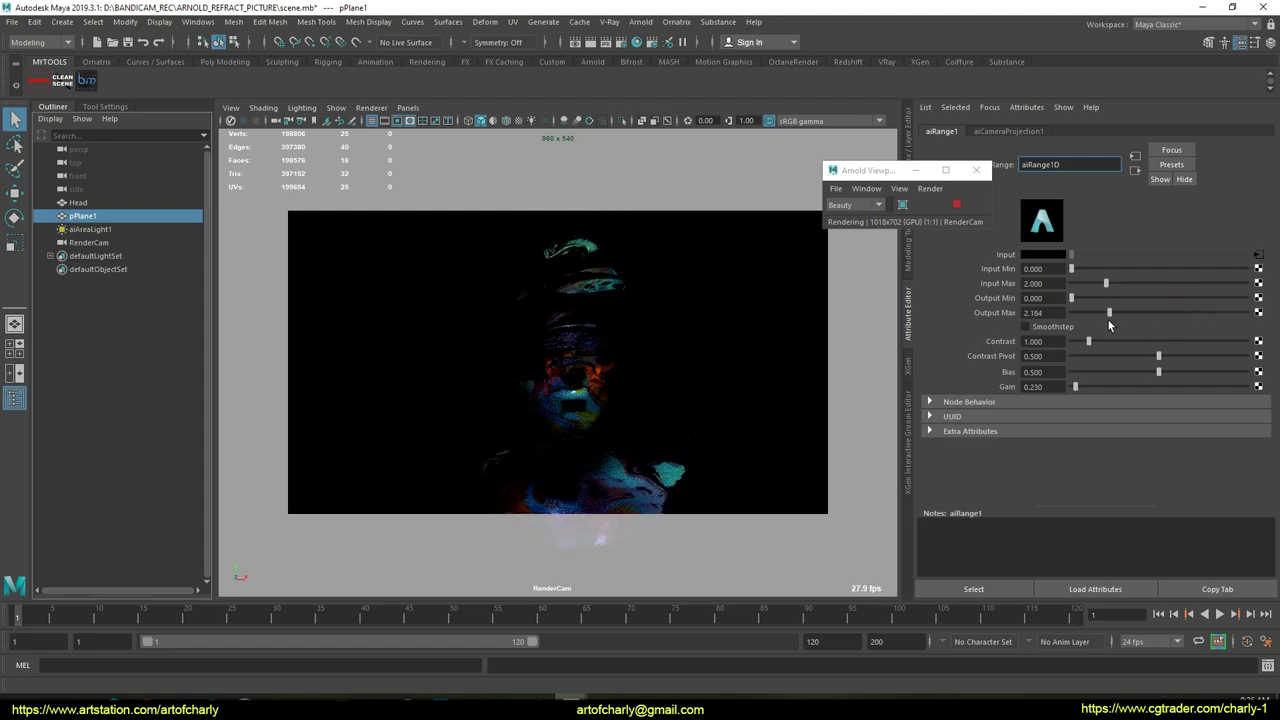
pyautogui.moveTo(1090, 343); pyautogui.dragTo(1171, 341)
pyautogui.moveTo(1073, 346); pyautogui.dragTo(1137, 341)
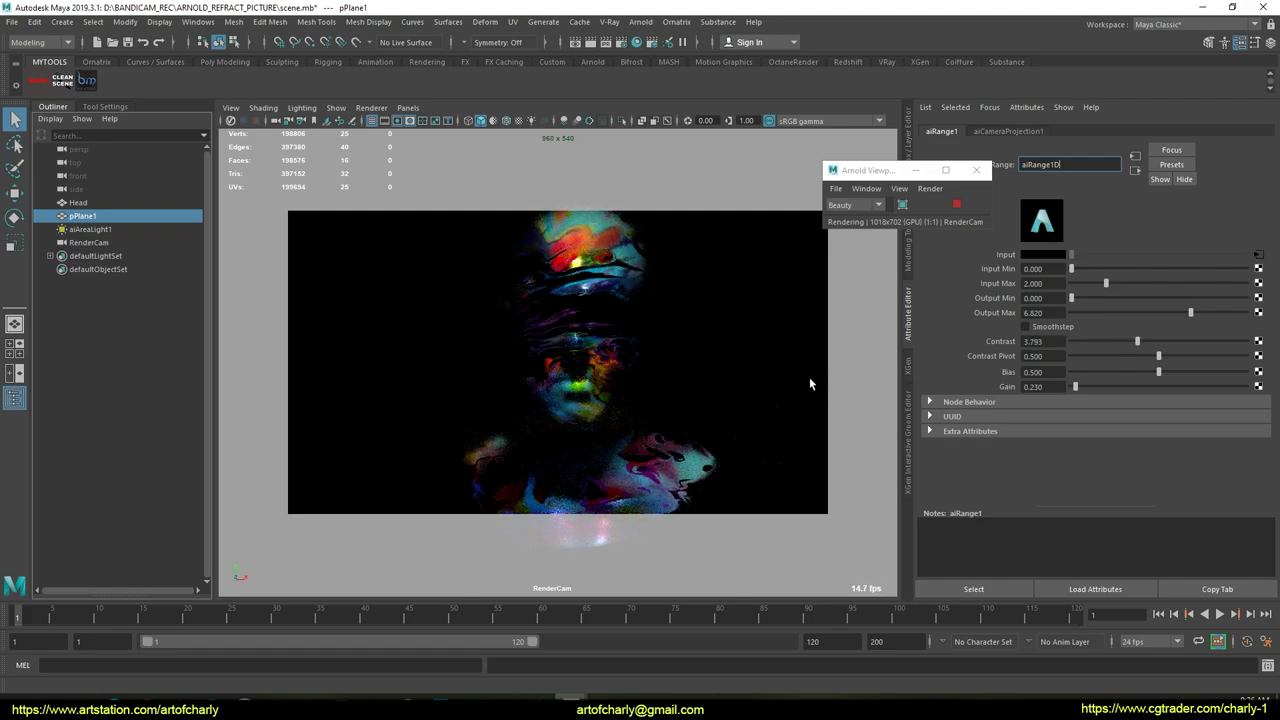
pyautogui.moveTo(1107, 286)
pyautogui.mouseDown()
pyautogui.moveTo(1240, 295)
pyautogui.moveTo(1073, 298)
pyautogui.moveTo(1091, 297)
pyautogui.mouseUp()
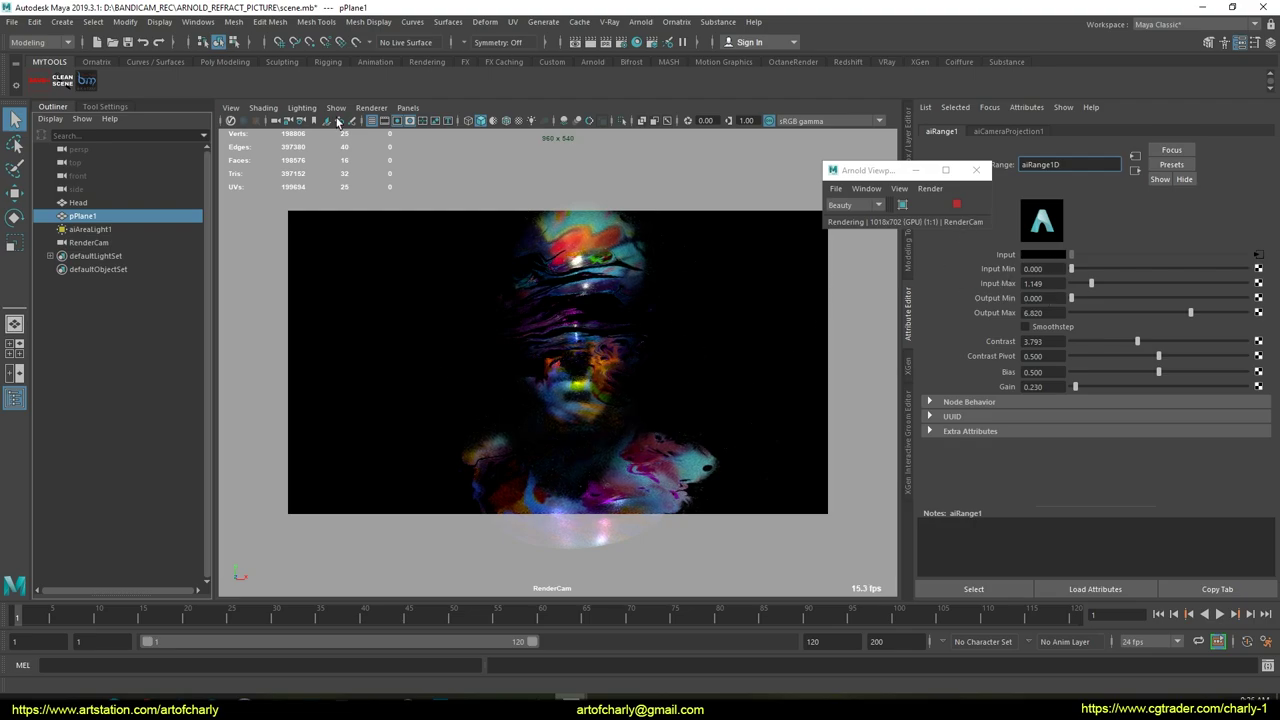
# Select the Head again, open its projected aiImage1 node and load pic-(14).jpg from the abstract_color folder.
pyautogui.click(80, 203)
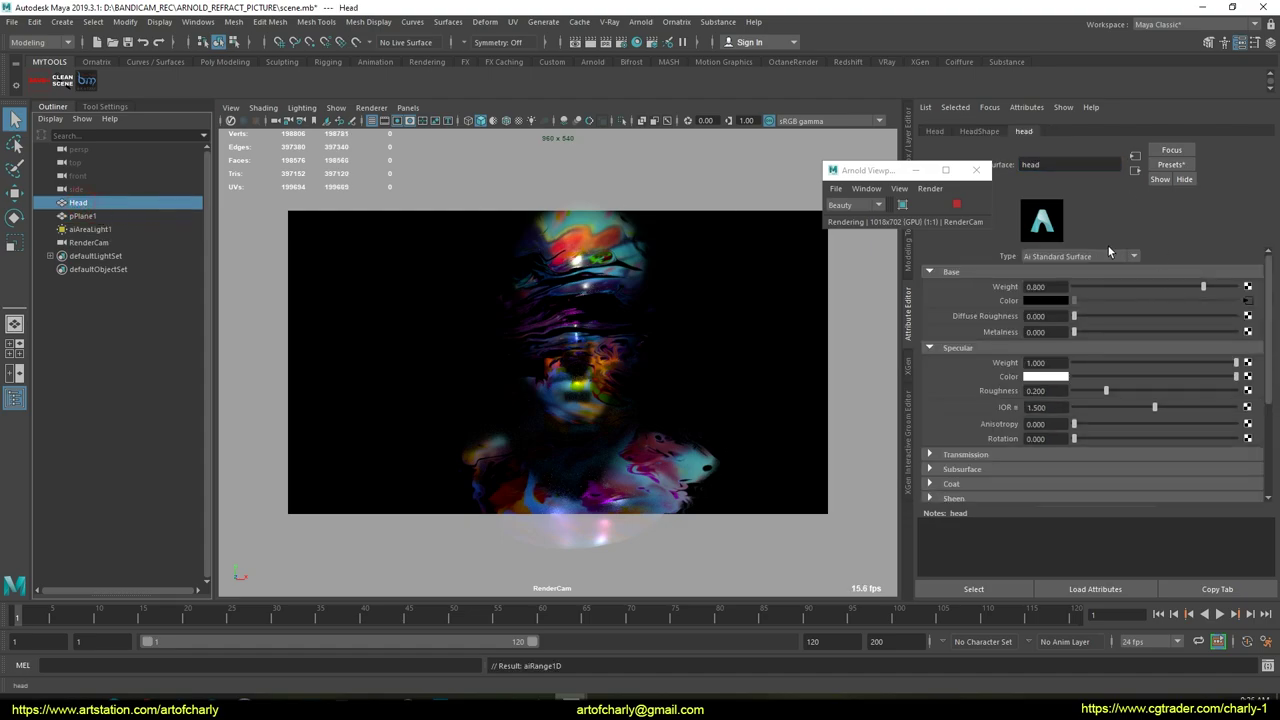
pyautogui.click(1248, 300)
pyautogui.click(1255, 223)
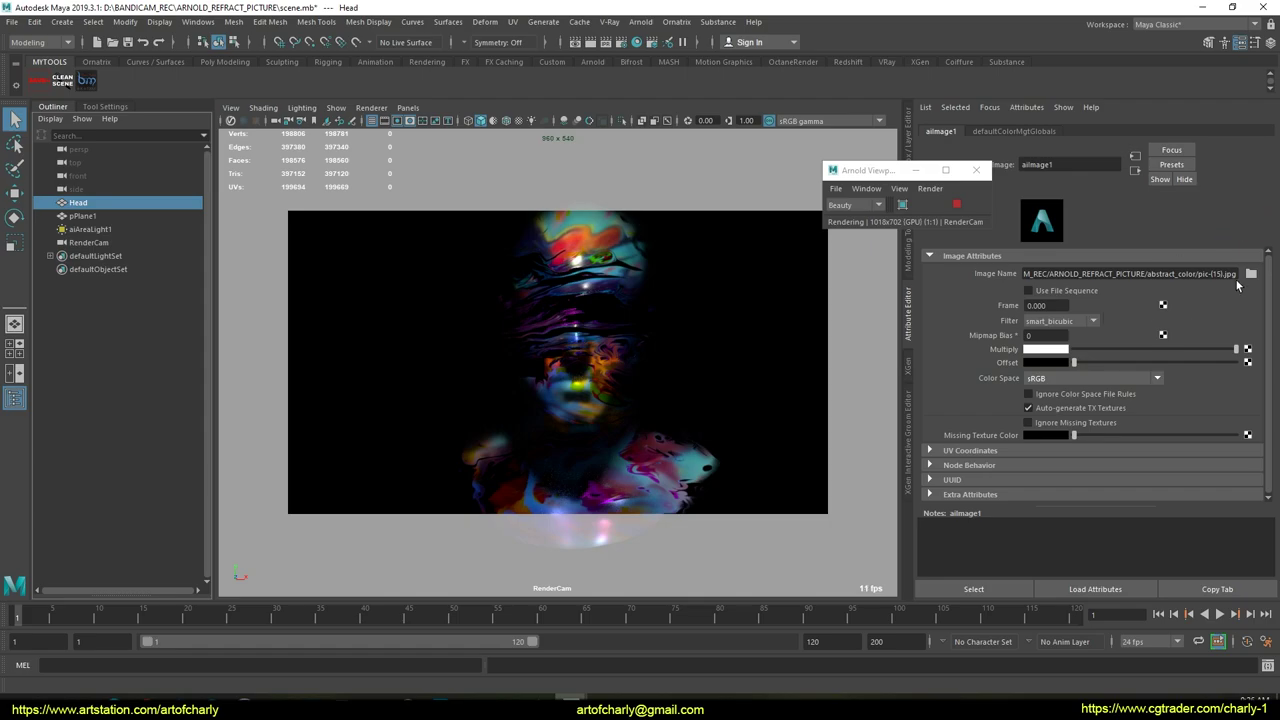
pyautogui.click(1251, 273)
pyautogui.click(318, 421)
pyautogui.scroll(-3, 351, 427)
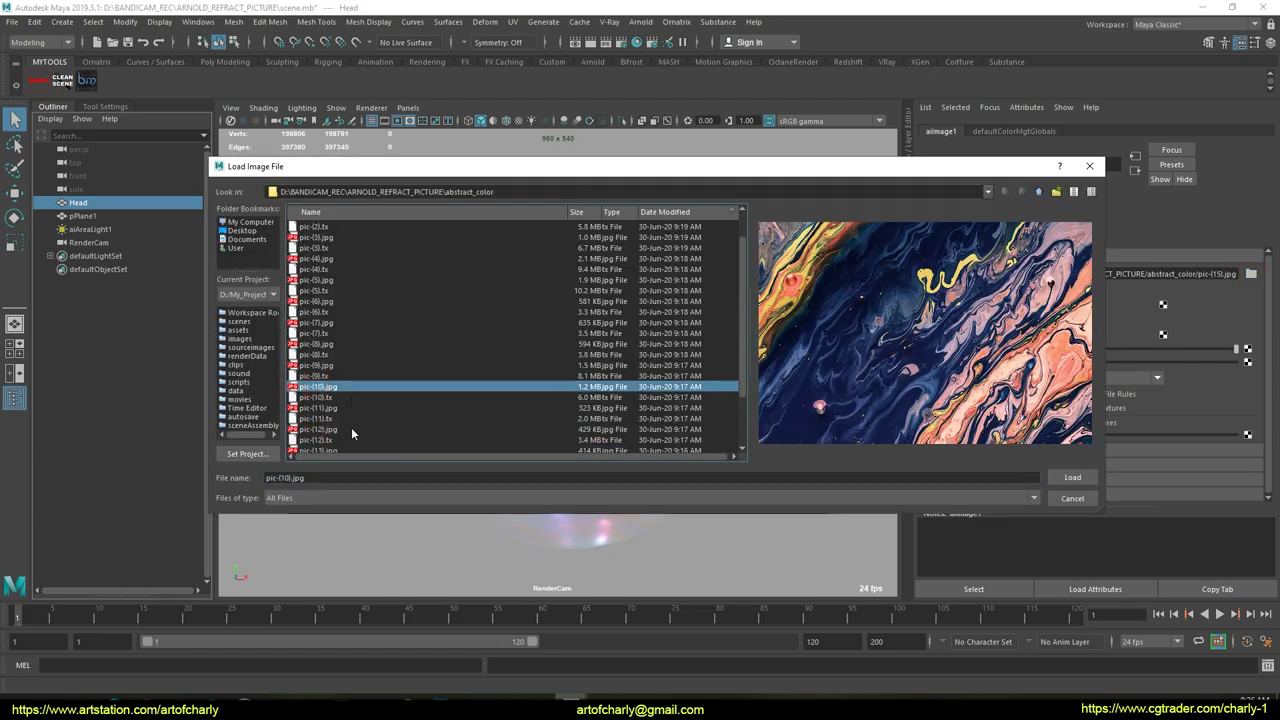
pyautogui.click(321, 429)
pyautogui.click(316, 409)
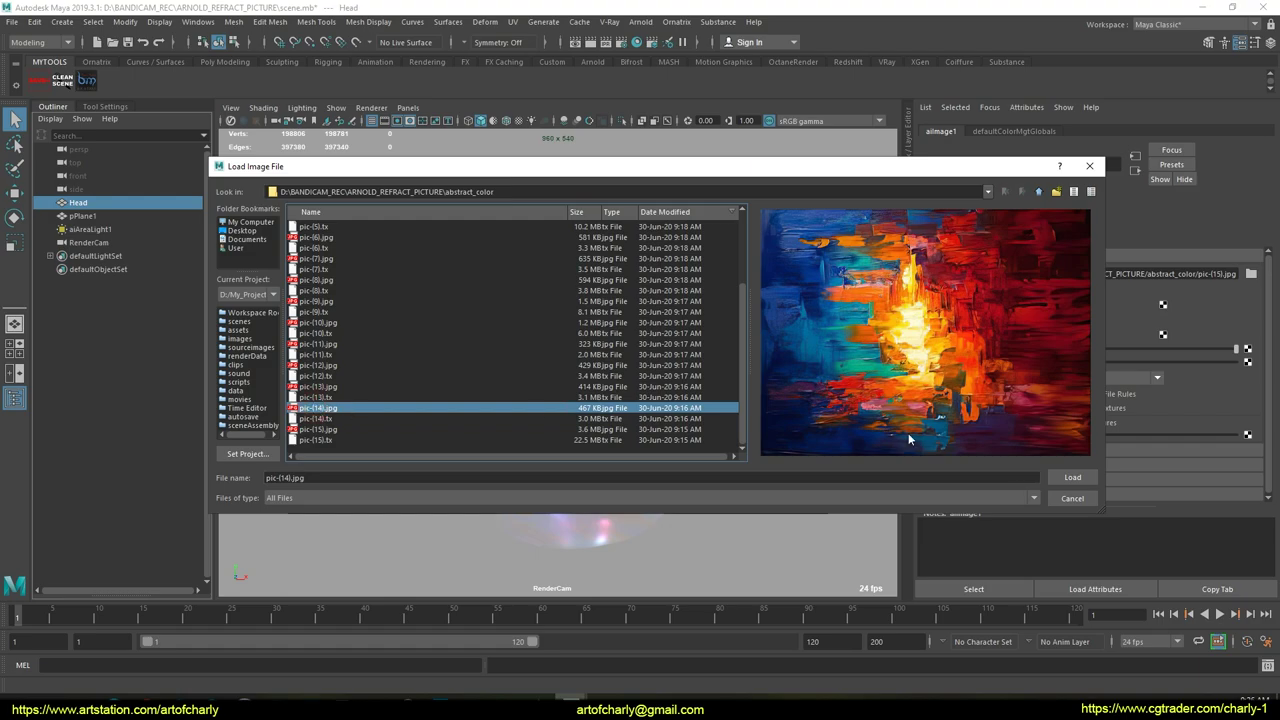
pyautogui.click(1071, 476)
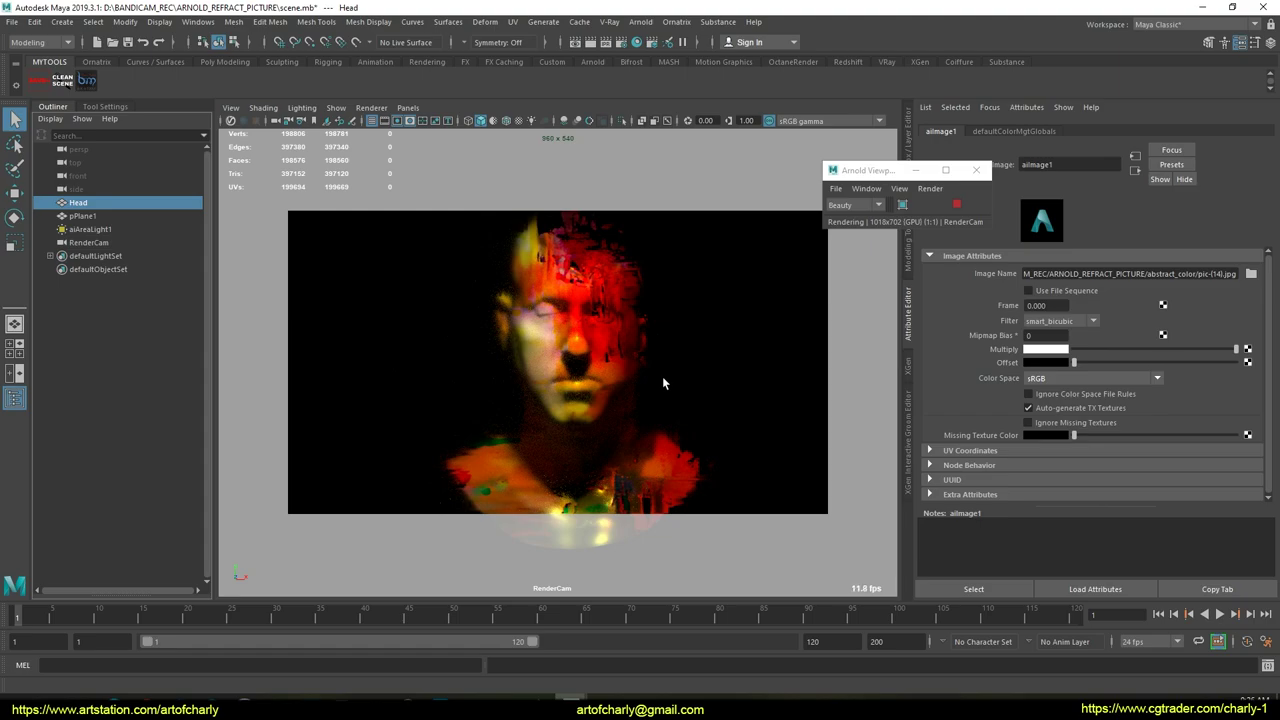
# Replace the head's projected image in aiImage1 with pic-(10).jpg.
pyautogui.click(1251, 274)
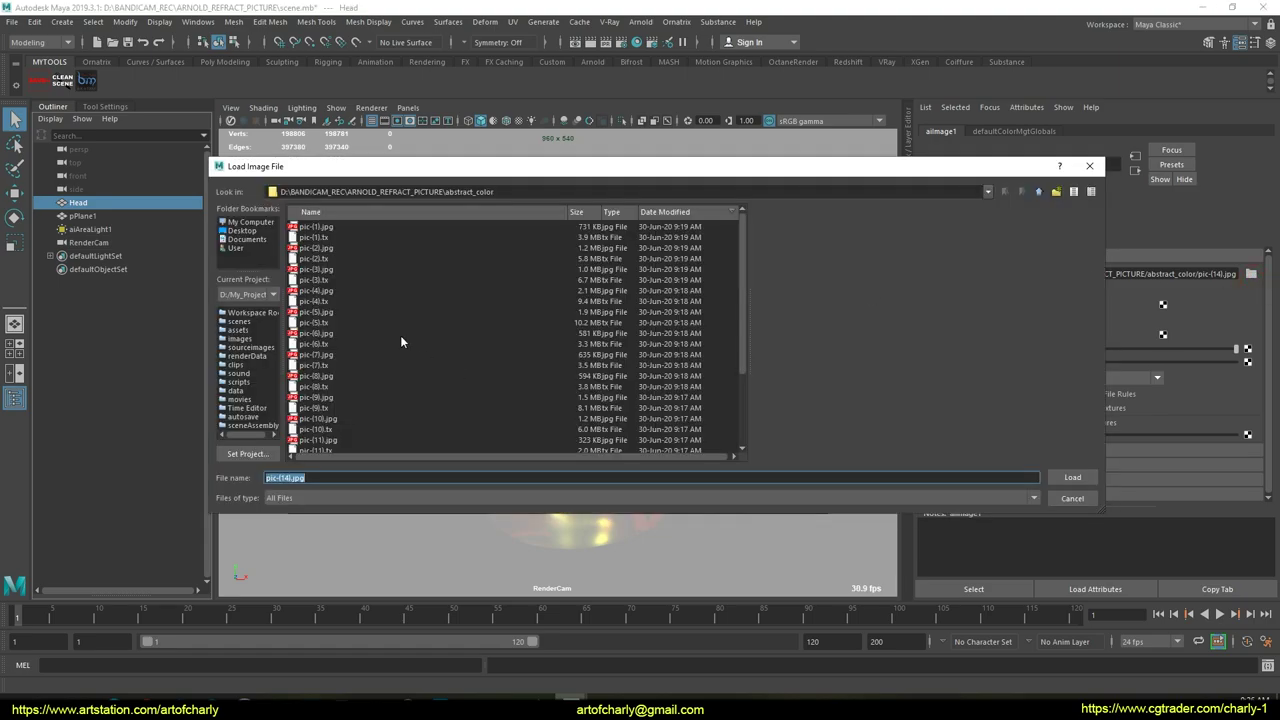
pyautogui.click(326, 419)
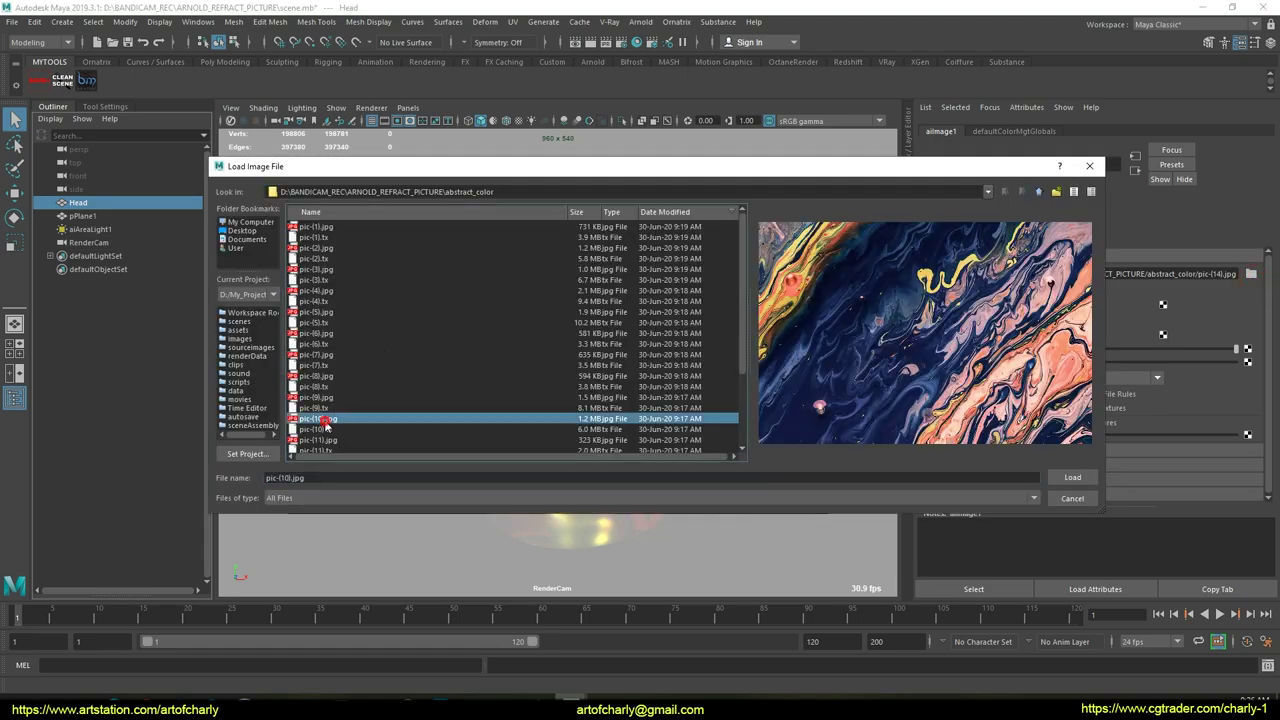
pyautogui.click(1072, 477)
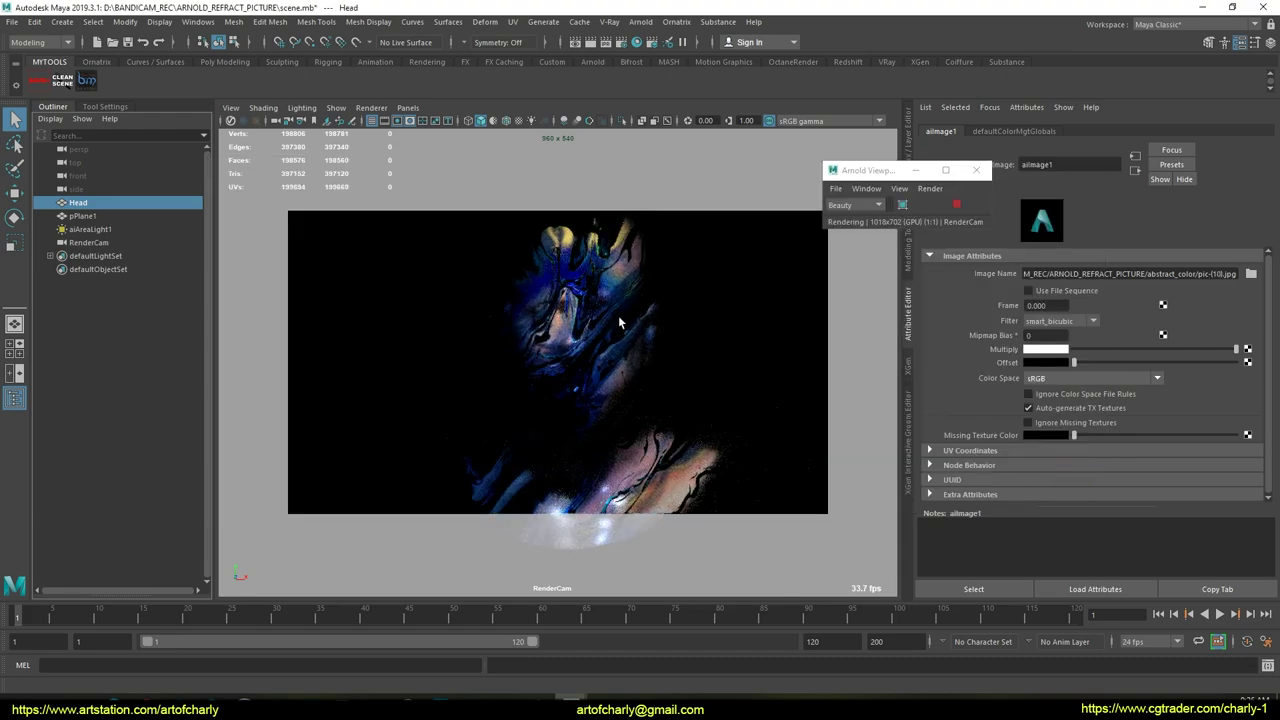
# Duplicate the large refracting plane and tilt the copy backward about its horizontal axis.
pyautogui.press('w')
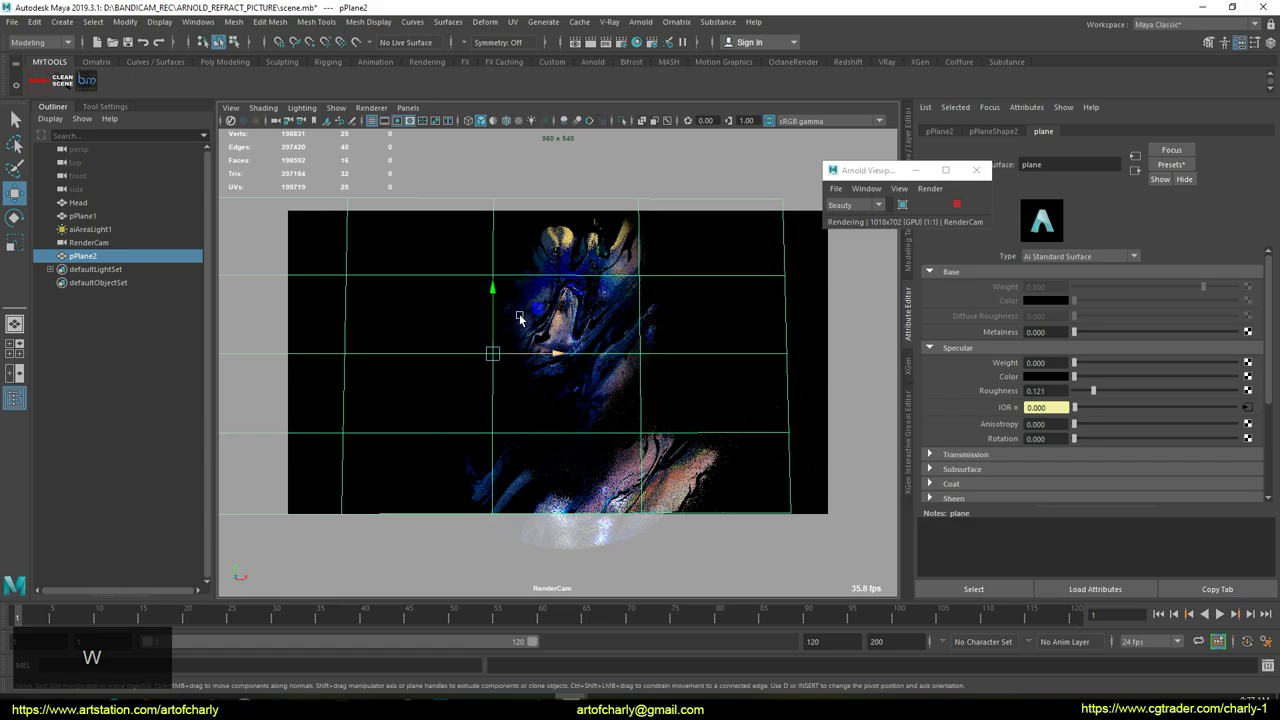
pyautogui.press('e')
pyautogui.moveTo(491, 317); pyautogui.dragTo(771, 437)
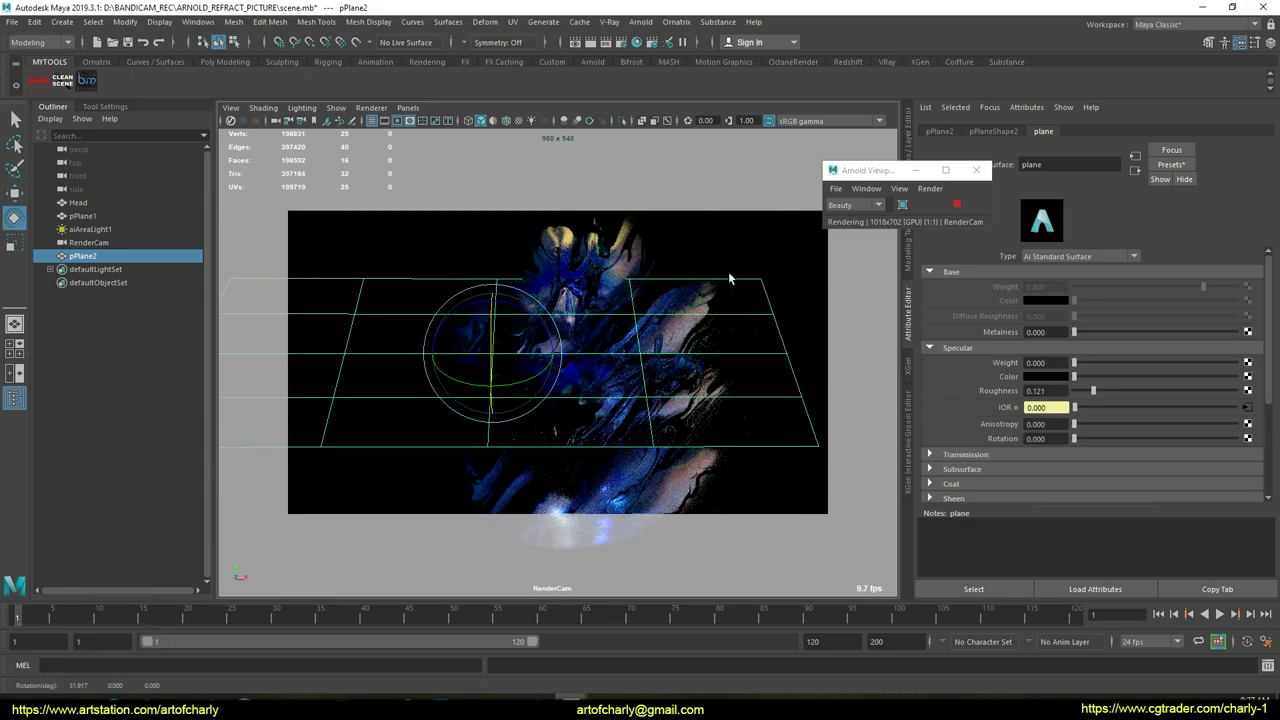
pyautogui.press('q')
pyautogui.click(720, 258)
pyautogui.click(676, 366)
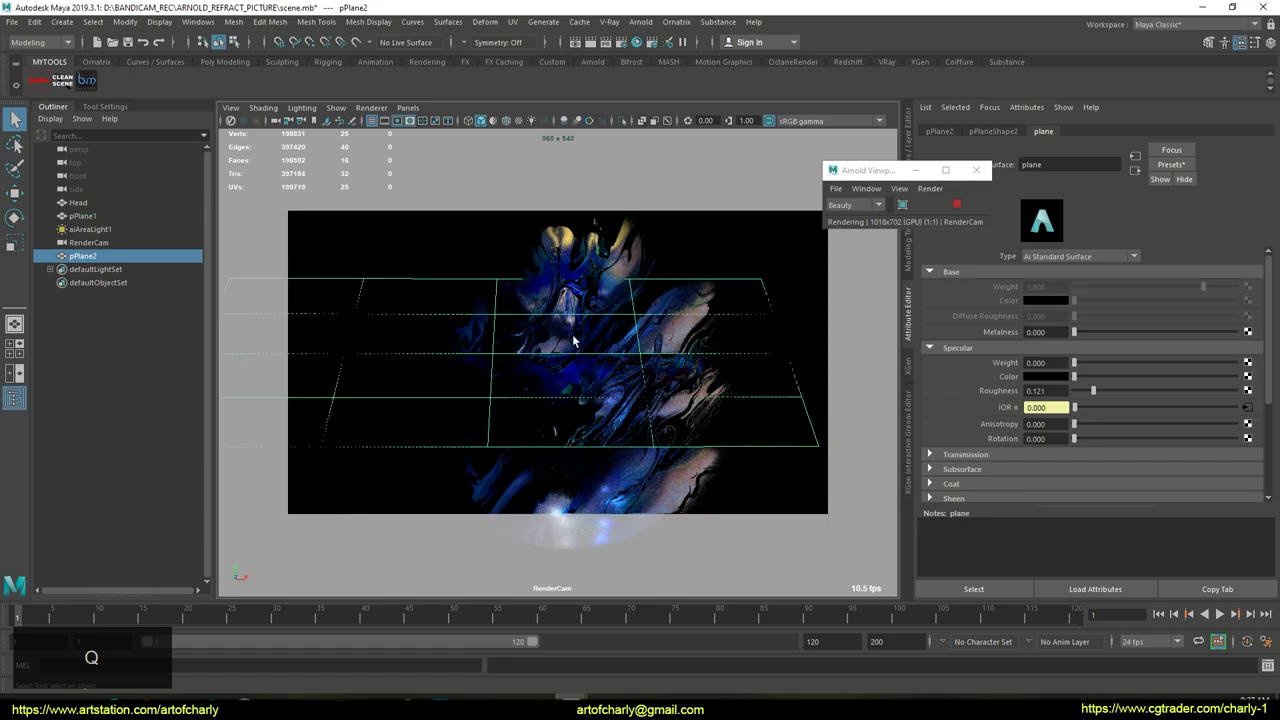
# Scale the tilted plane copy down uniformly and move it sideways beyond the portrait's right edge, overlapping the shoulder side.
pyautogui.press('w')
pyautogui.moveTo(545, 355); pyautogui.dragTo(619, 362)
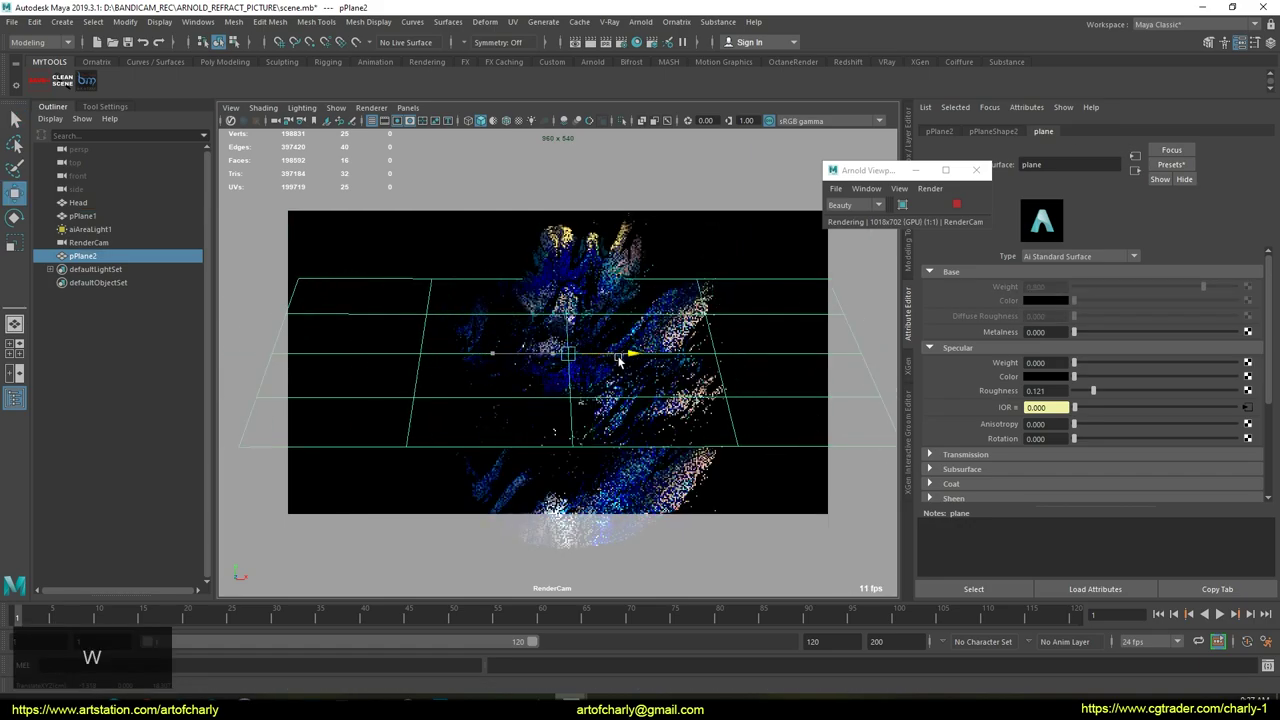
pyautogui.press('r')
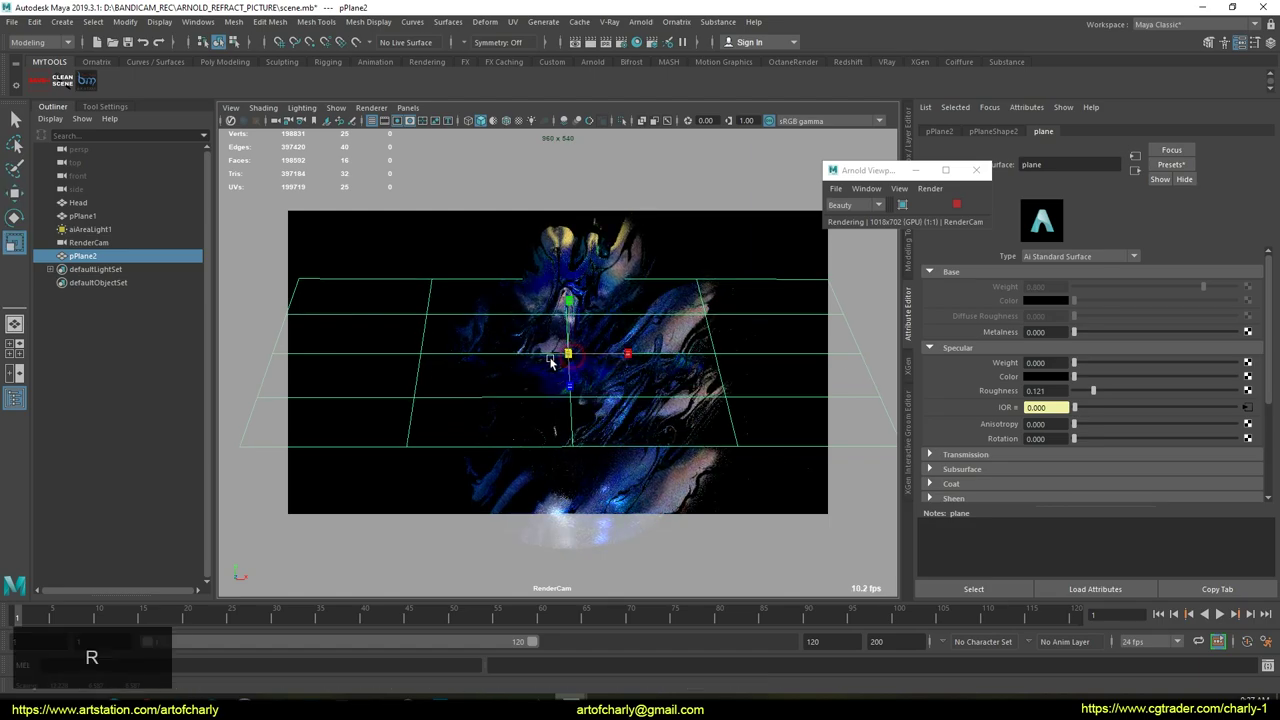
pyautogui.moveTo(551, 362); pyautogui.dragTo(466, 357)
pyautogui.press('w')
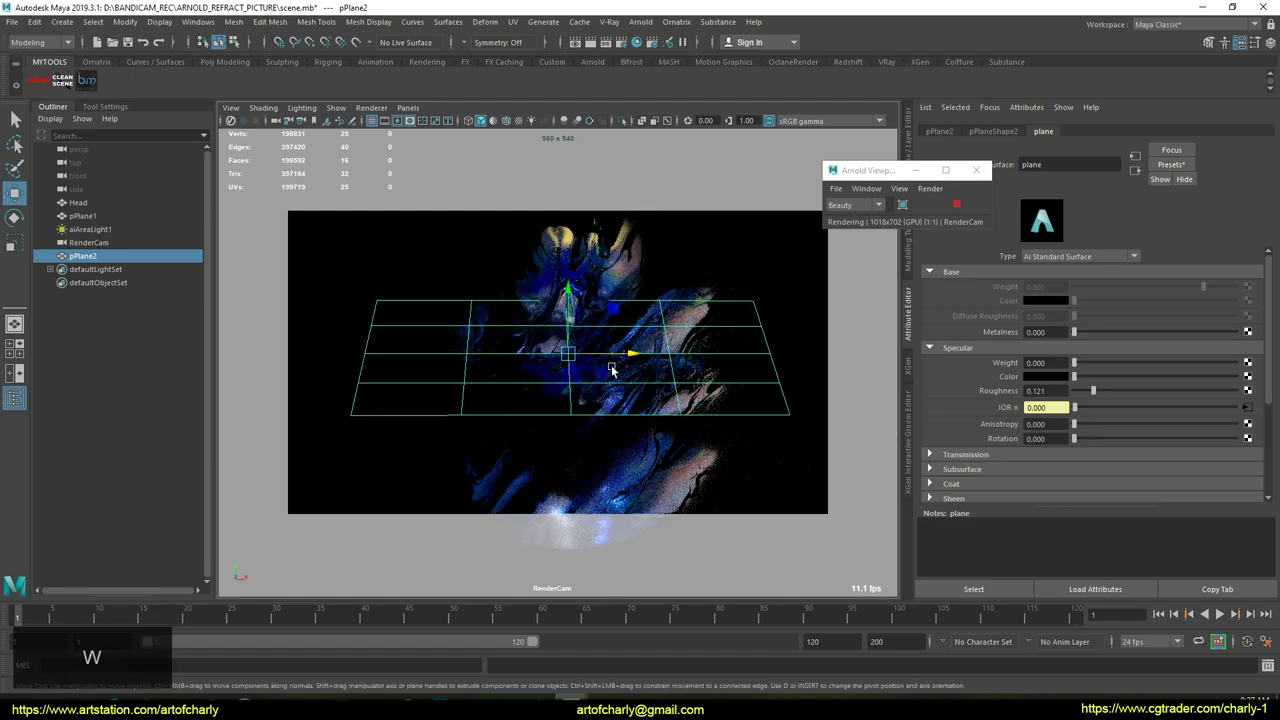
pyautogui.moveTo(543, 352); pyautogui.dragTo(862, 356)
# Rotate the small plane copy so that it slants upward to the right beside the portrait.
pyautogui.press('q')
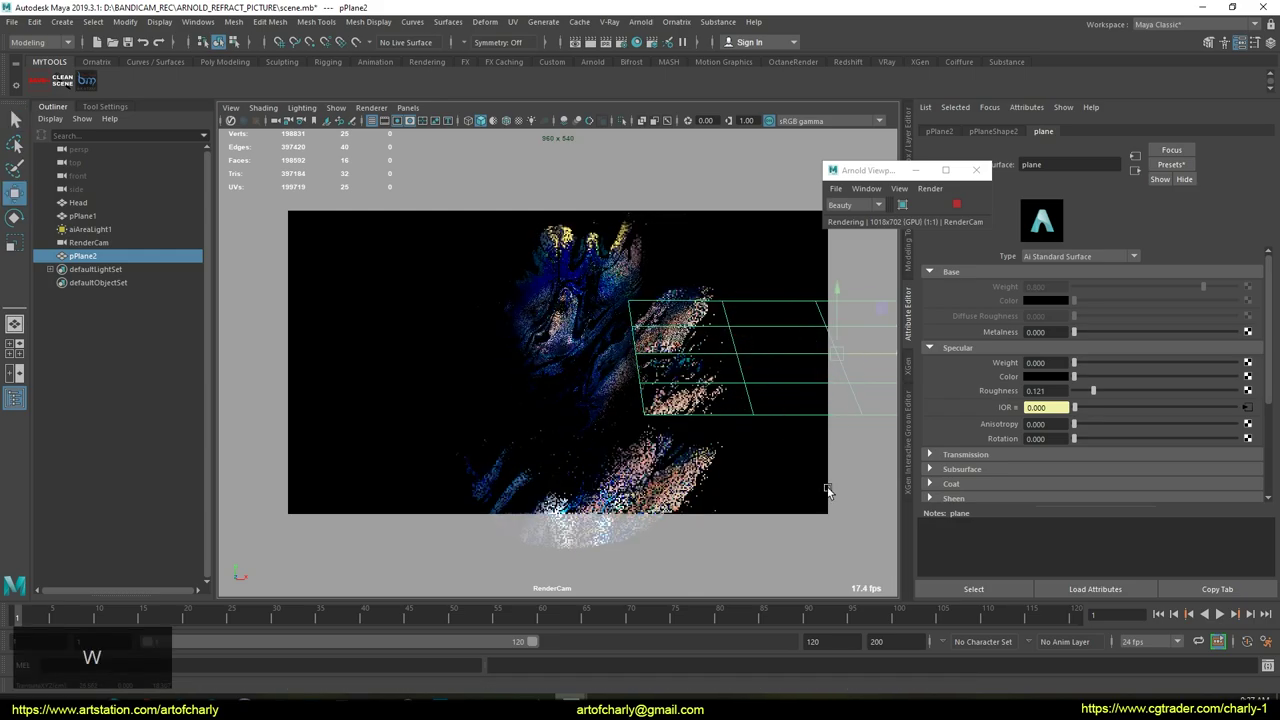
pyautogui.click(751, 430)
pyautogui.hotkey('ctrl', 'z')
pyautogui.press('e')
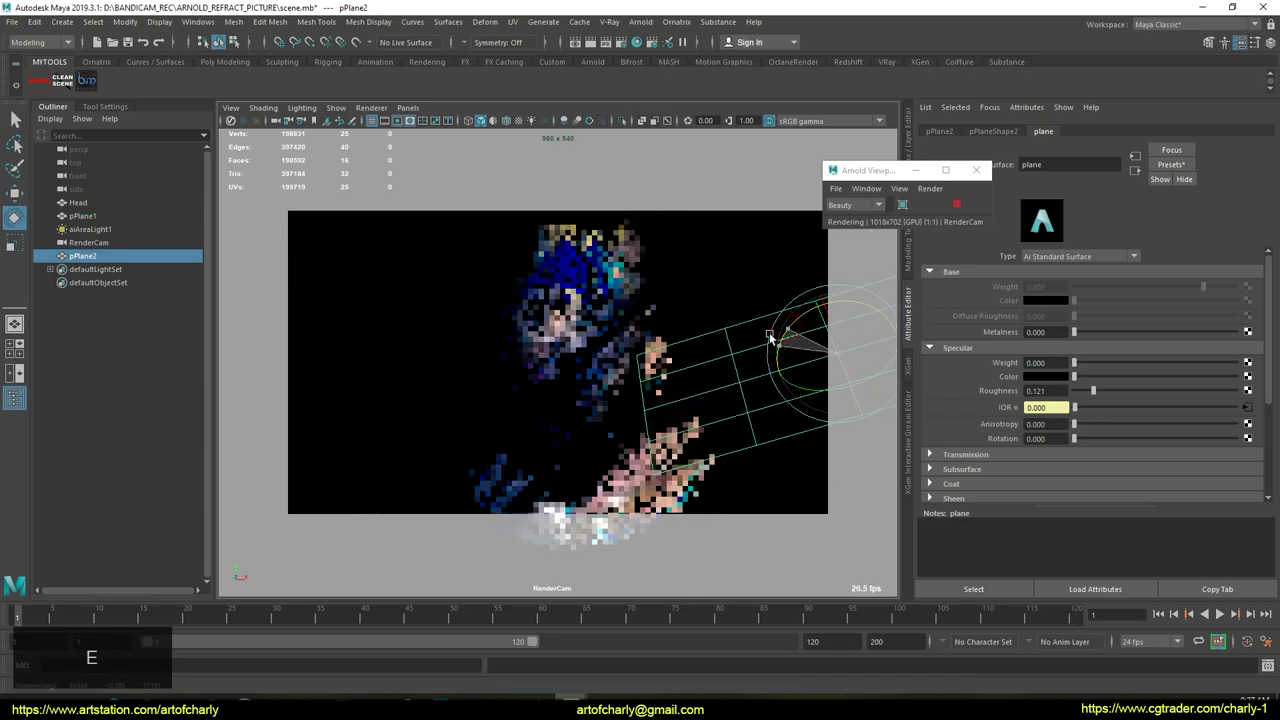
pyautogui.press('q')
pyautogui.click(608, 432)
pyautogui.click(775, 377)
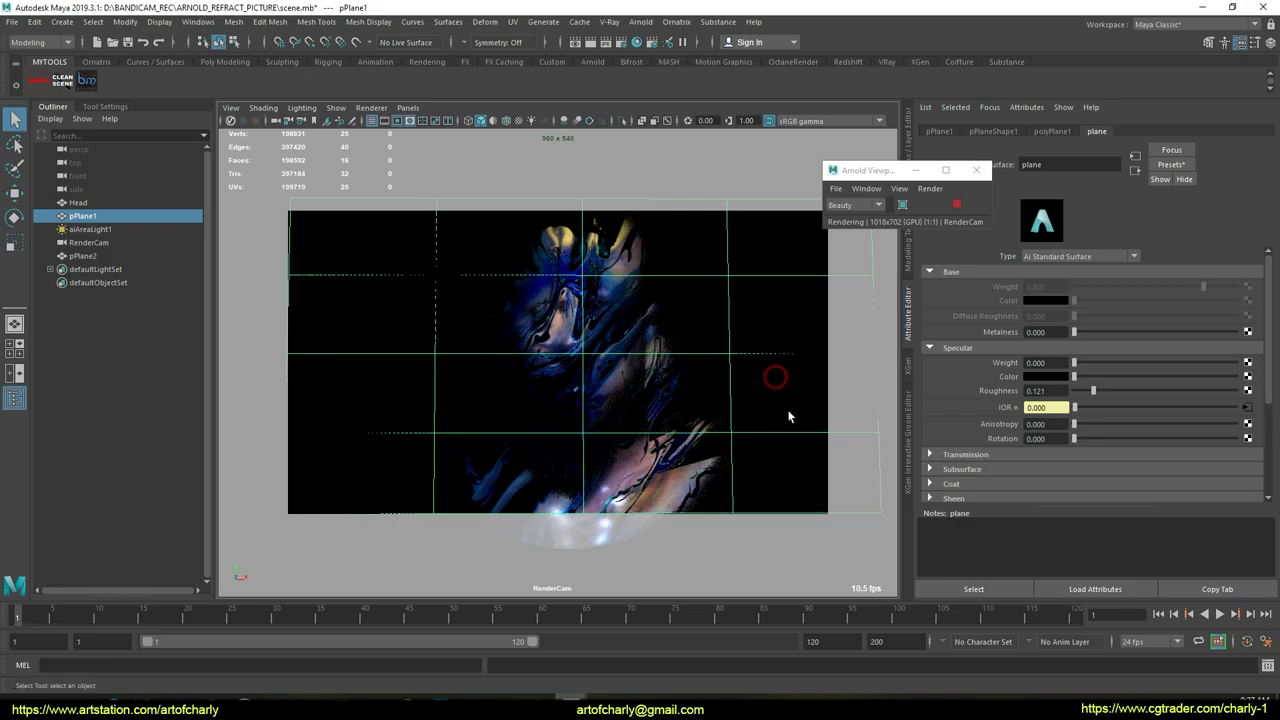
# Duplicate the small slanted plane and place the new copy over the upper left side of the head.
pyautogui.click(808, 398)
pyautogui.press('w')
pyautogui.moveTo(788, 366)
pyautogui.keyDown('shift'); pyautogui.mouseDown()
pyautogui.moveTo(446, 351)
pyautogui.moveTo(440, 268)
pyautogui.mouseUp(); pyautogui.keyUp('shift')
pyautogui.moveTo(413, 212); pyautogui.dragTo(415, 233)
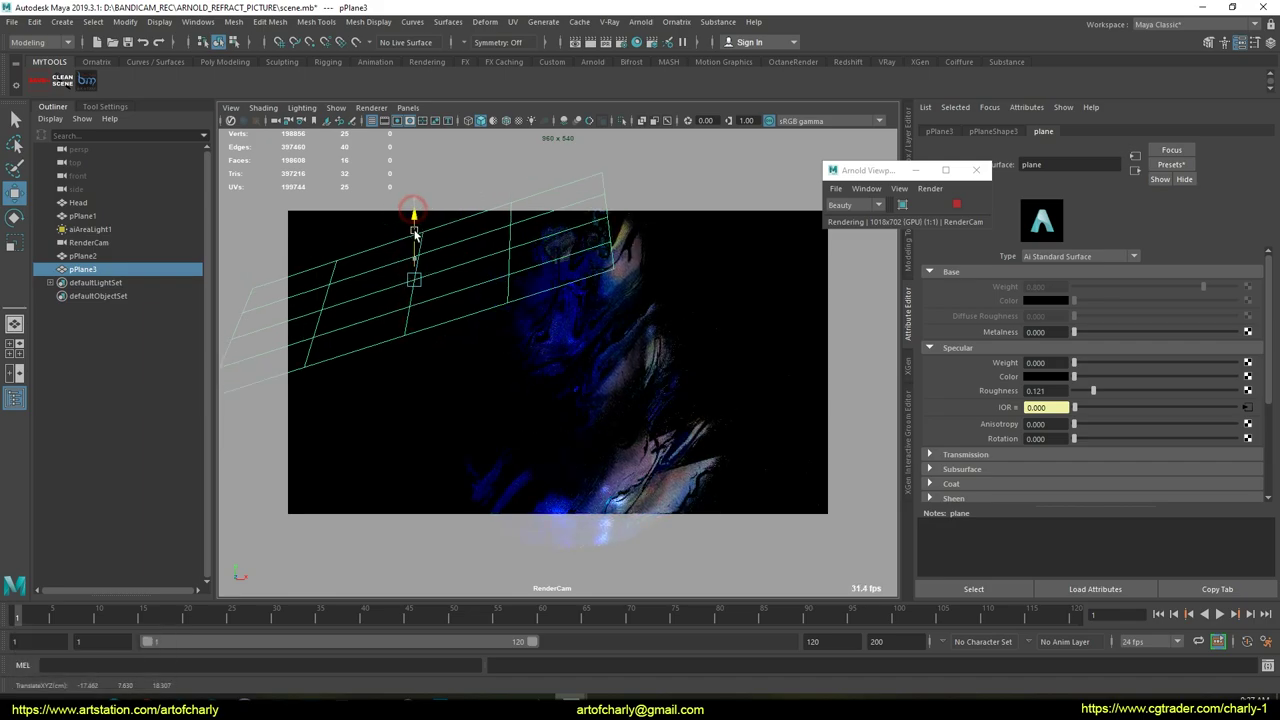
pyautogui.press('q')
pyautogui.click(510, 304)
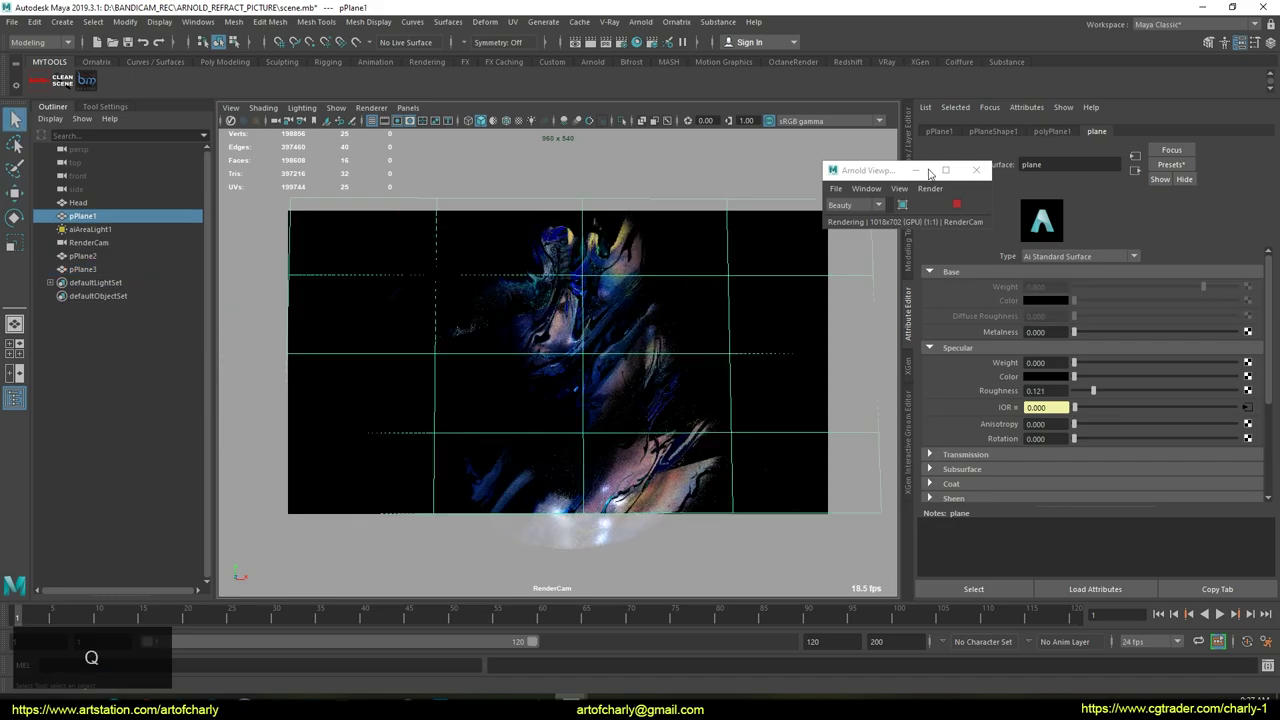
# Delete both small slanted plane copies, pPlane3 and pPlane2, keeping only the original refracting plane.
pyautogui.click(456, 310)
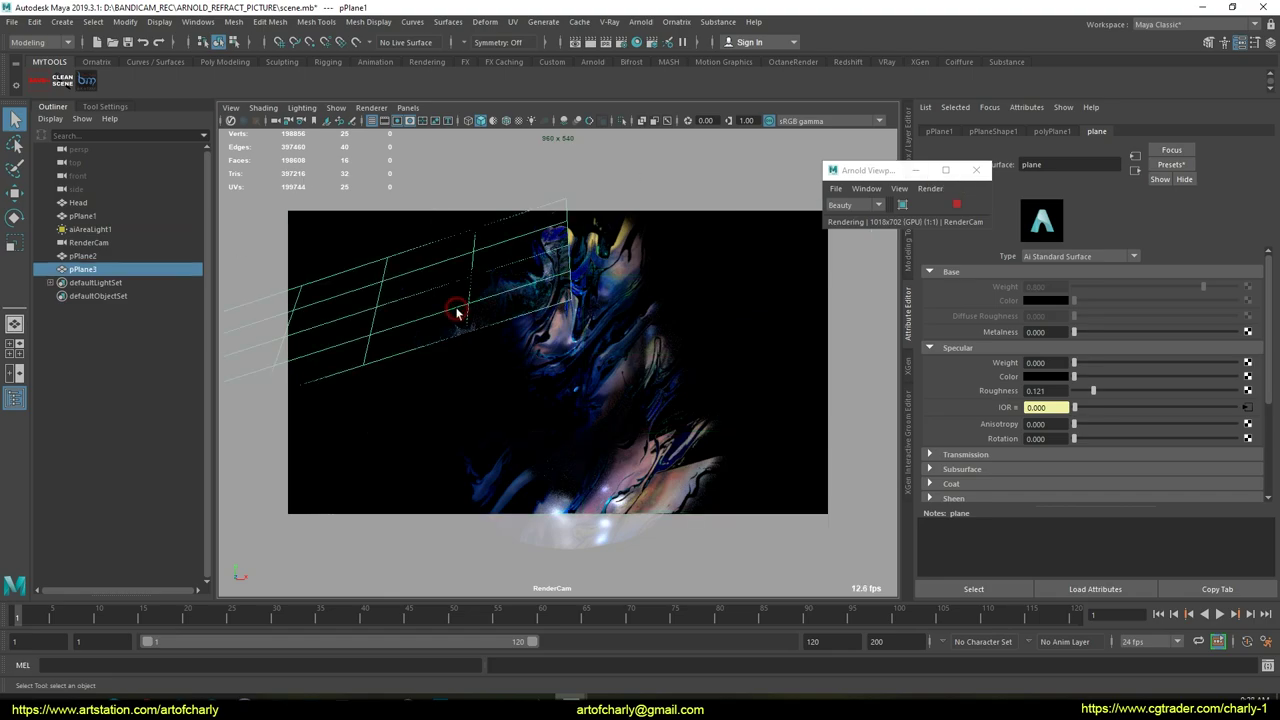
pyautogui.press('Delete')
pyautogui.click(769, 440)
pyautogui.press('Delete')
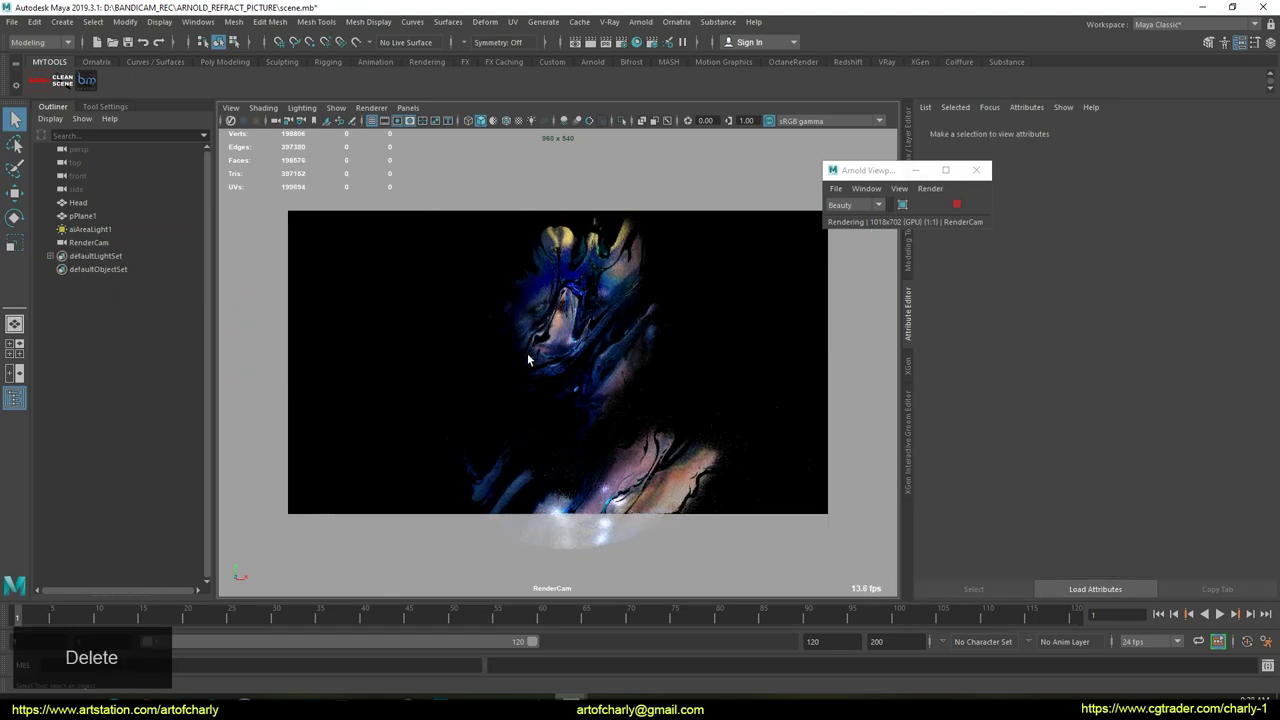